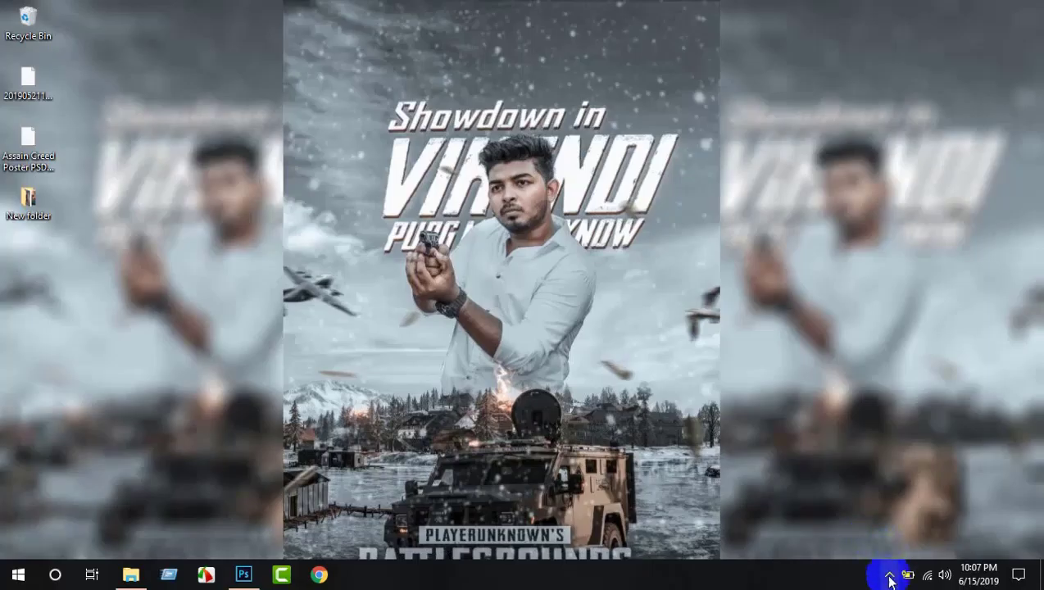
# Step: Toggle the hidden tray icons and refresh the desktop
pyautogui.click(888, 576)
pyautogui.click(888, 576)
pyautogui.rightClick(329, 198)
pyautogui.rightClick(371, 235)
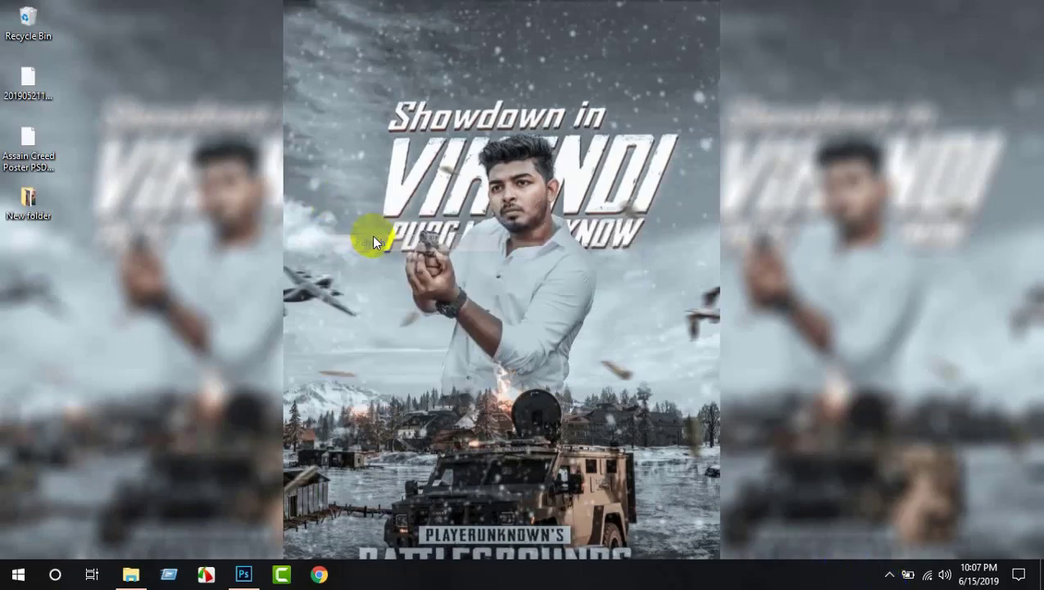
pyautogui.click(386, 281)
# Step: Open File Explorer on the Downloads › pictures › New folder
pyautogui.rightClick(382, 271)
pyautogui.click(434, 315)
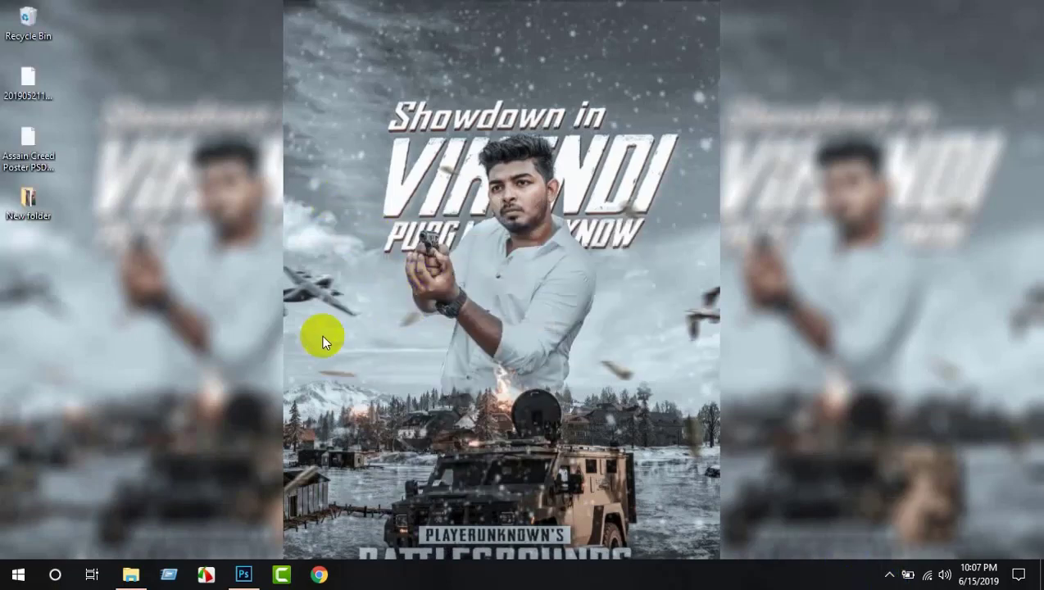
pyautogui.click(131, 573)
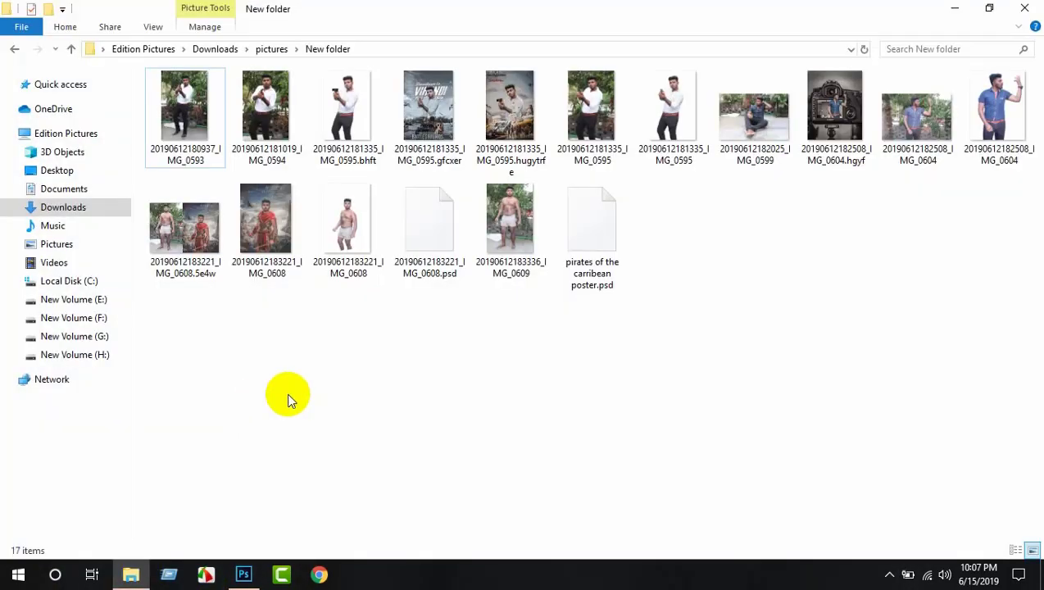
pyautogui.moveTo(911, 121)
pyautogui.mouseDown()
pyautogui.moveTo(749, 244)
pyautogui.moveTo(348, 206)
pyautogui.mouseUp()
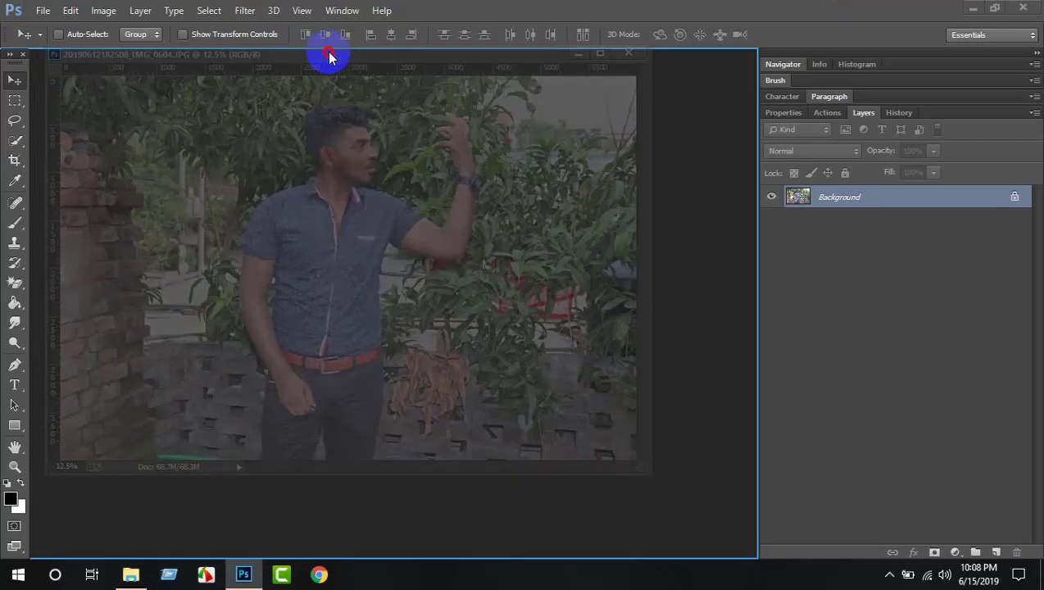
# Step: Dock the photo as a tab and fit it on screen
pyautogui.moveTo(311, 57); pyautogui.dragTo(326, 51)
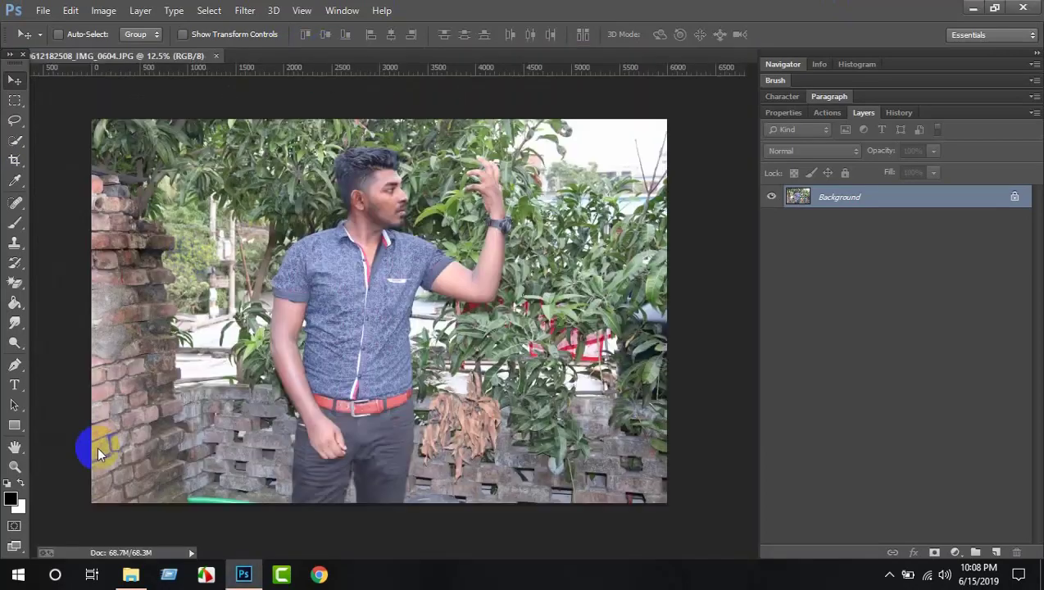
pyautogui.click(19, 473)
pyautogui.rightClick(280, 333)
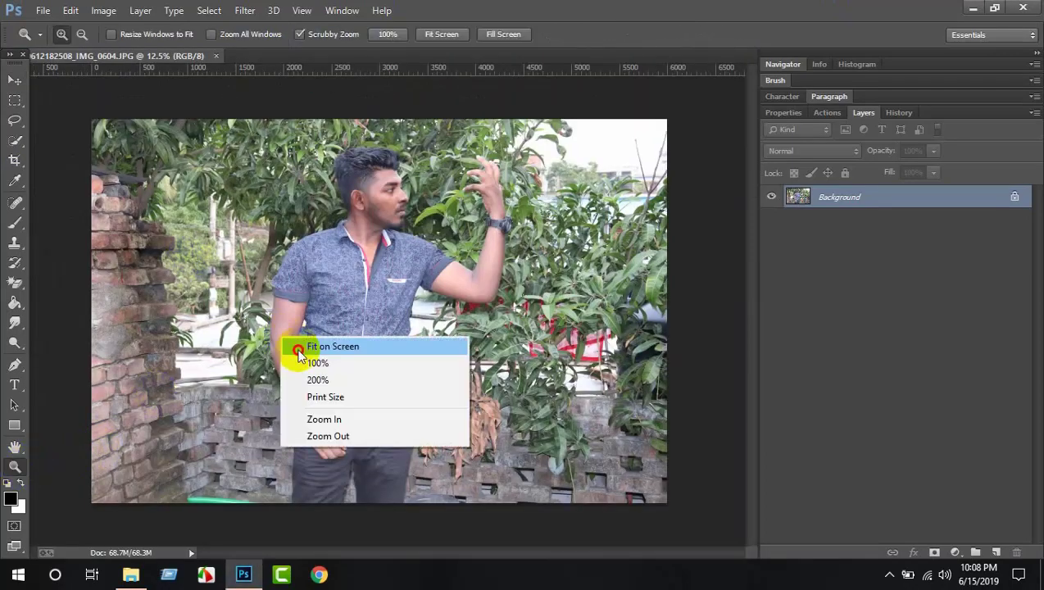
pyautogui.click(293, 344)
pyautogui.click(15, 81)
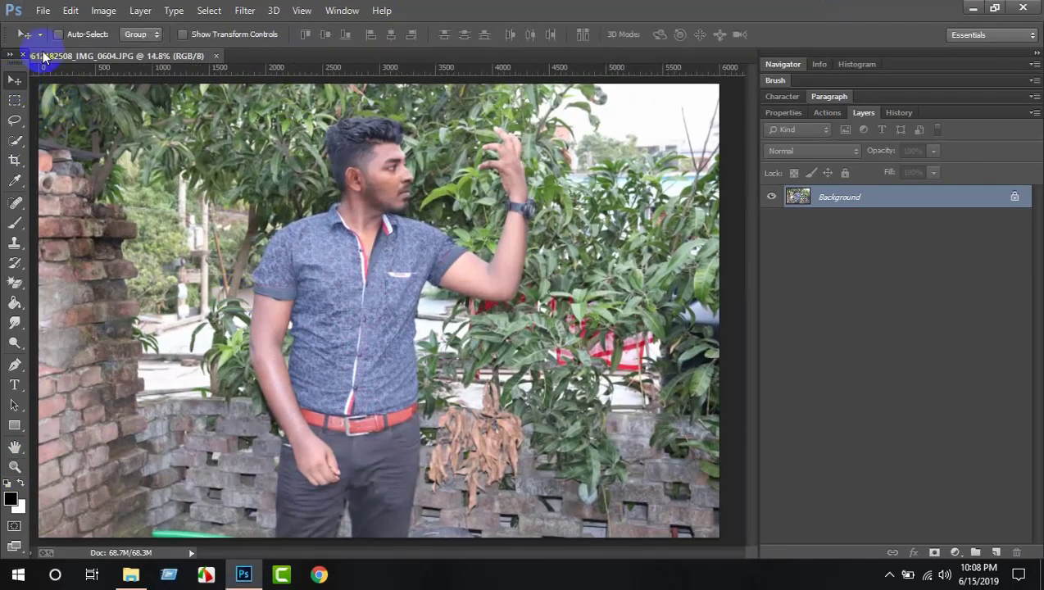
# Step: Apply Image > Auto Contrast to the photo
pyautogui.click(103, 9)
pyautogui.click(131, 84)
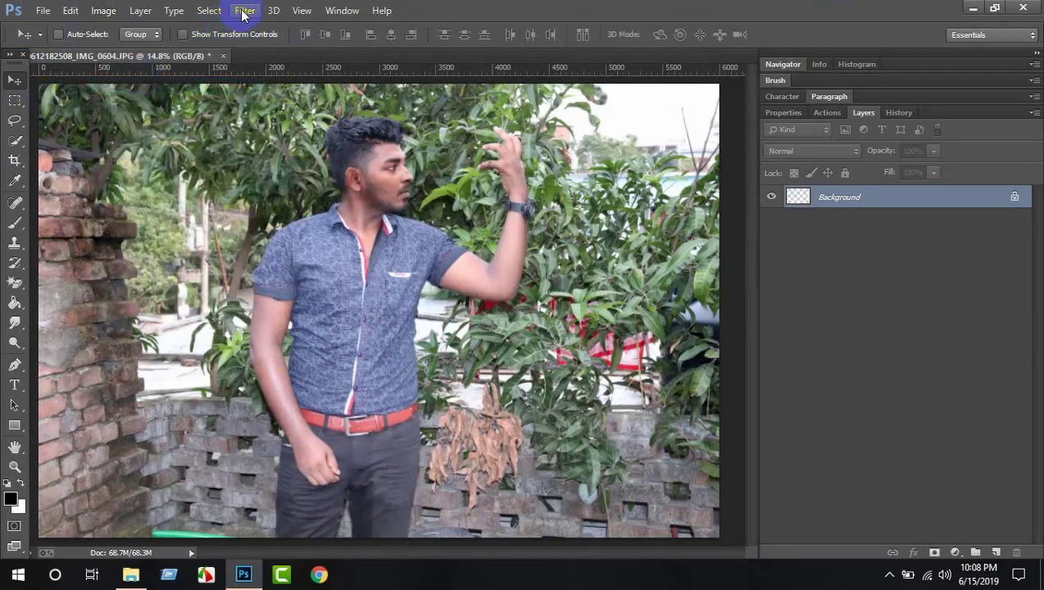
pyautogui.click(245, 9)
# Step: In the Camera Raw Filter, set Clarity +15, Highlights -63, Shadows +39 and Blacks -6
pyautogui.click(287, 102)
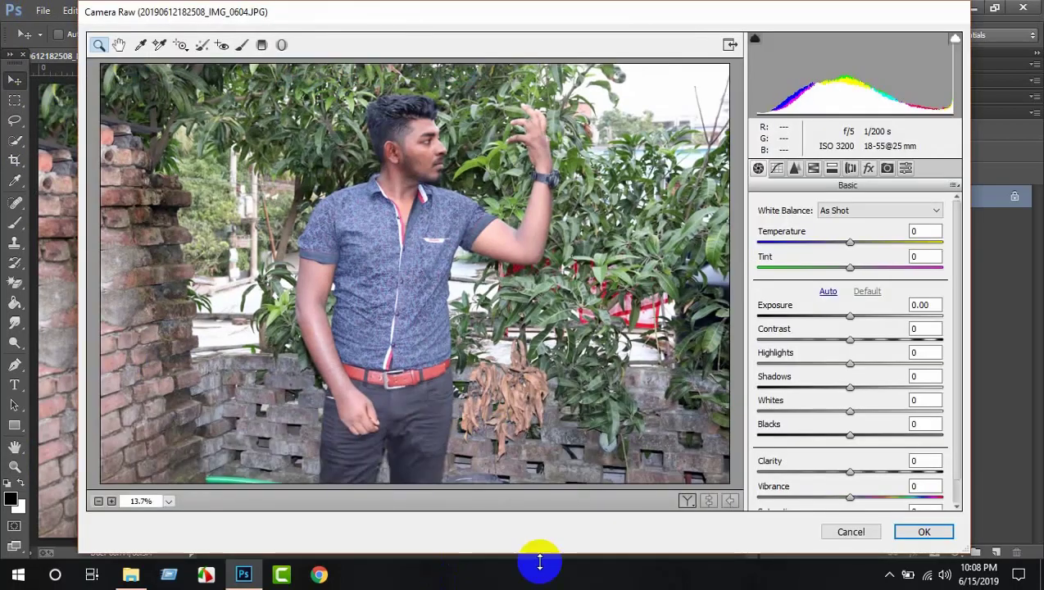
pyautogui.moveTo(851, 470)
pyautogui.mouseDown()
pyautogui.moveTo(861, 470)
pyautogui.moveTo(834, 432)
pyautogui.moveTo(856, 439)
pyautogui.moveTo(845, 438)
pyautogui.mouseUp()
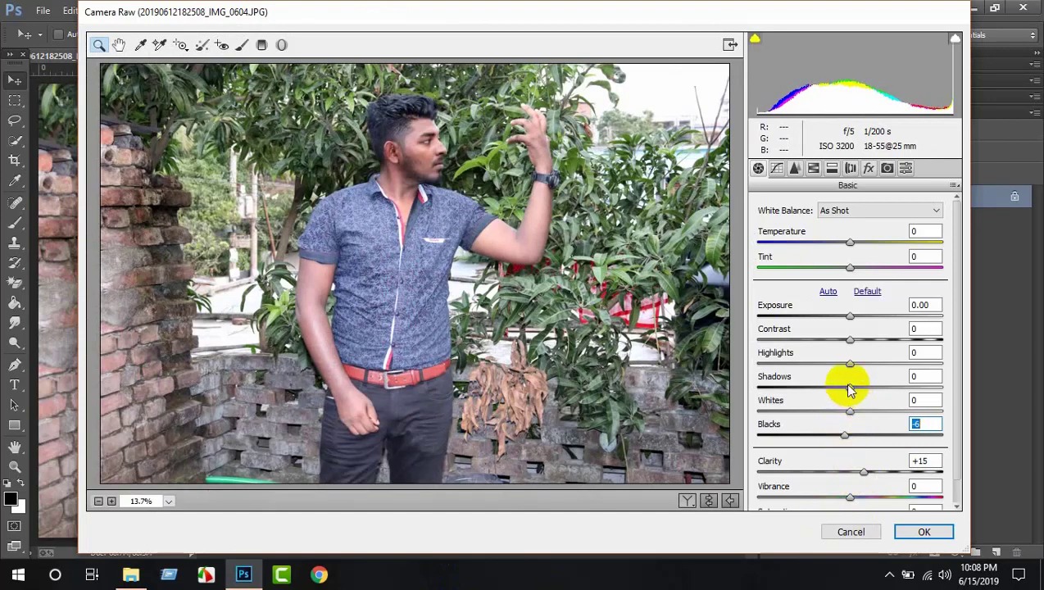
pyautogui.moveTo(849, 389)
pyautogui.mouseDown()
pyautogui.moveTo(876, 390)
pyautogui.moveTo(836, 390)
pyautogui.moveTo(813, 363)
pyautogui.moveTo(780, 365)
pyautogui.moveTo(792, 363)
pyautogui.mouseUp()
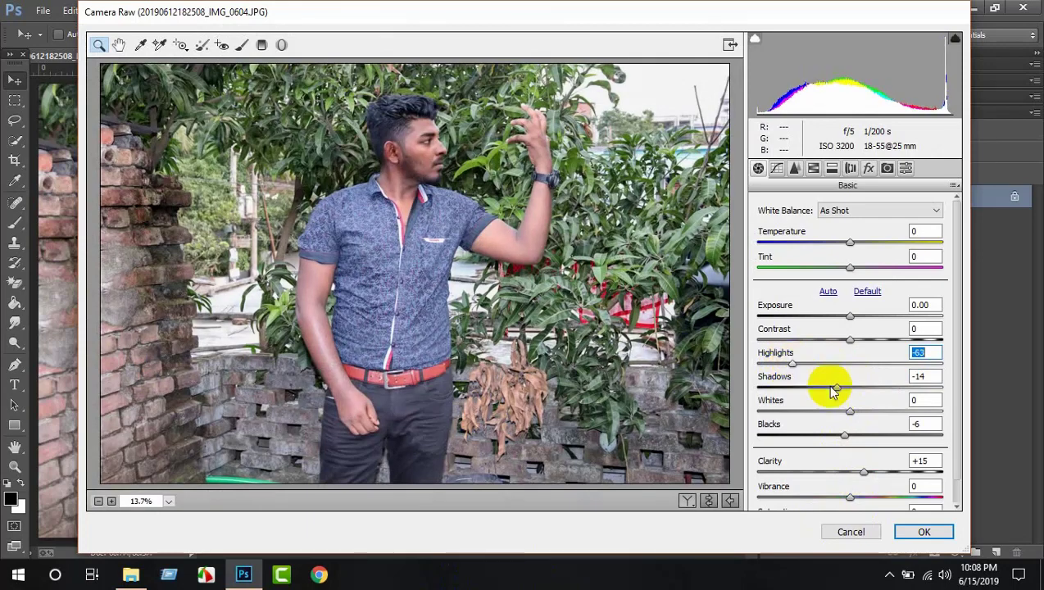
pyautogui.moveTo(856, 393); pyautogui.dragTo(884, 387)
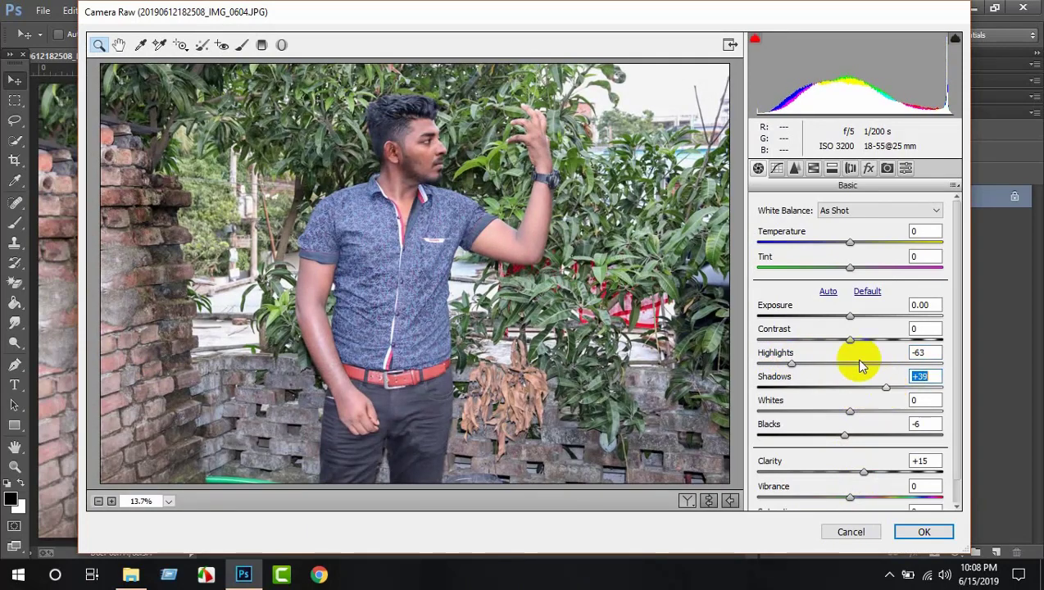
pyautogui.click(812, 167)
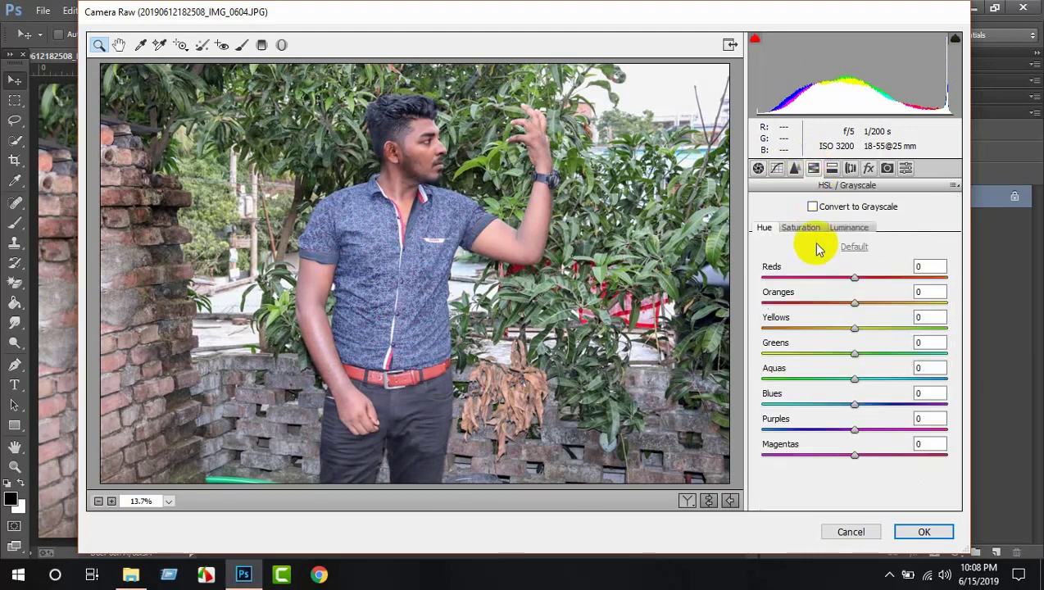
# Step: Set HSL saturation to Oranges -34, Greens -36 and Blues +35
pyautogui.click(813, 230)
pyautogui.moveTo(852, 301); pyautogui.dragTo(822, 303)
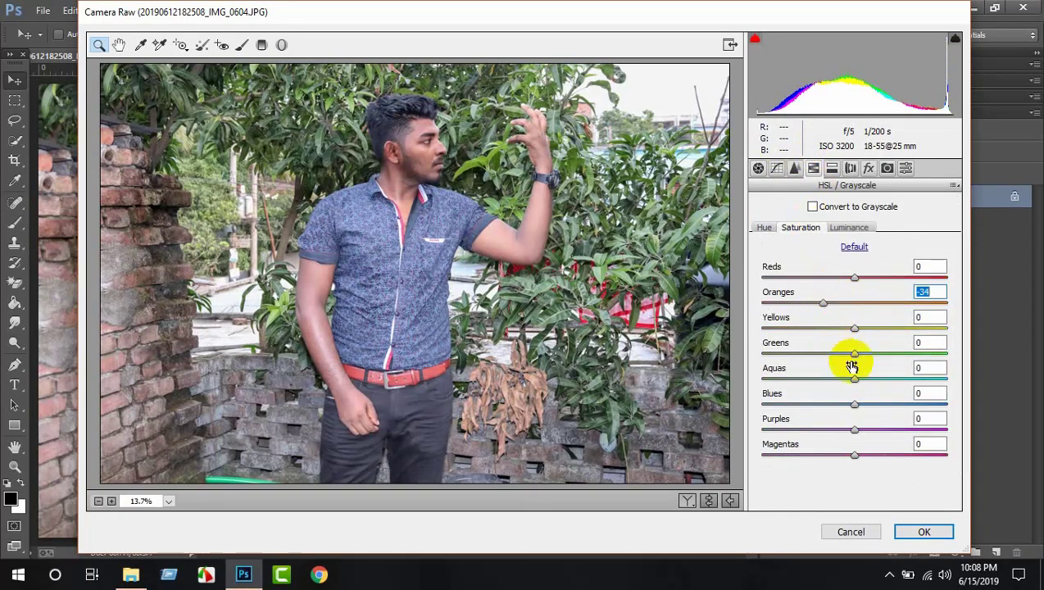
pyautogui.moveTo(856, 355)
pyautogui.mouseDown()
pyautogui.moveTo(810, 351)
pyautogui.moveTo(868, 355)
pyautogui.moveTo(824, 354)
pyautogui.mouseUp()
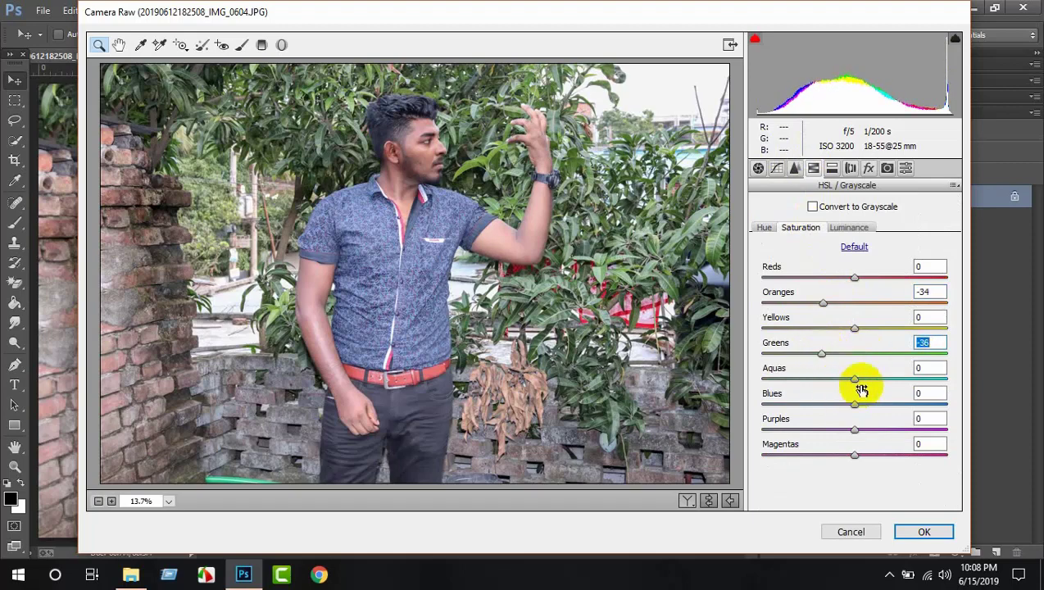
pyautogui.moveTo(856, 403); pyautogui.dragTo(888, 405)
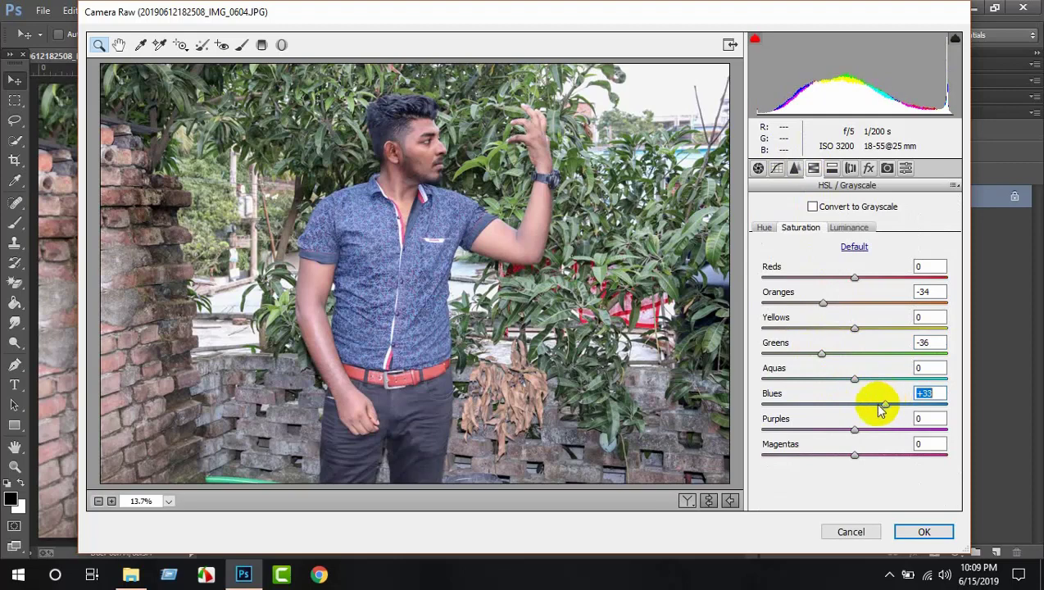
# Step: Lower Blues luminance to -26 and apply the Camera Raw grade
pyautogui.click(850, 227)
pyautogui.moveTo(852, 405)
pyautogui.mouseDown()
pyautogui.moveTo(799, 408)
pyautogui.moveTo(828, 409)
pyautogui.mouseUp()
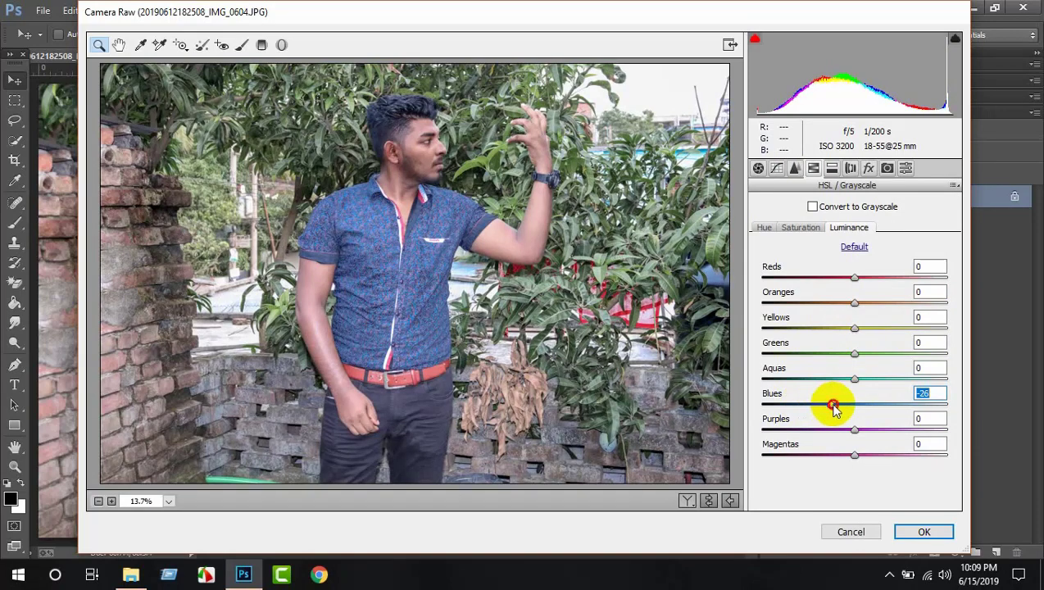
pyautogui.click(923, 531)
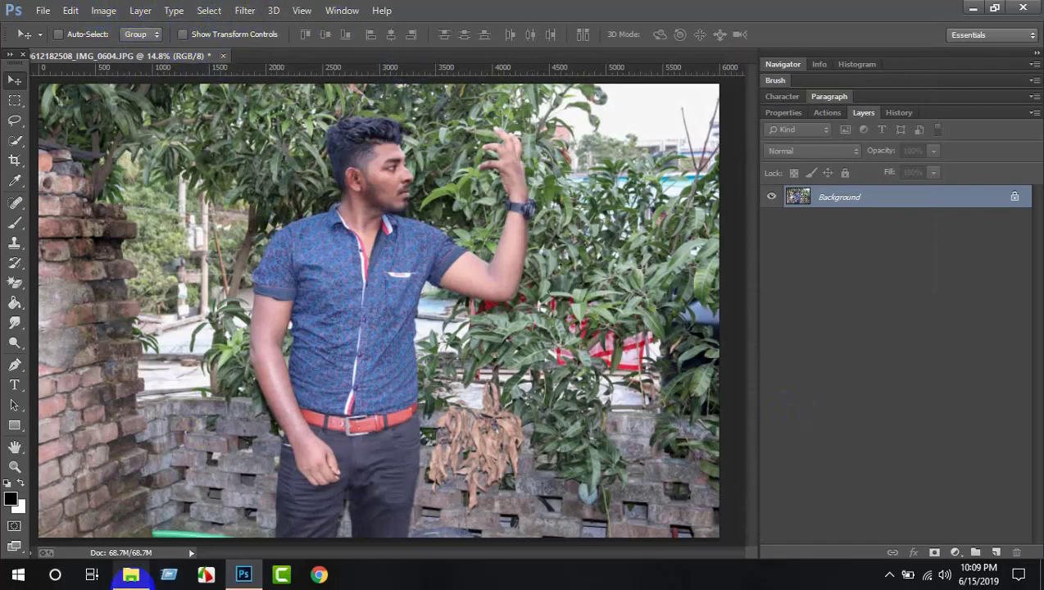
# Step: Bring the IMG_0604 cutout PNG from Explorer into Photoshop, docked as a tab
pyautogui.click(132, 575)
pyautogui.moveTo(1015, 107); pyautogui.dragTo(236, 583)
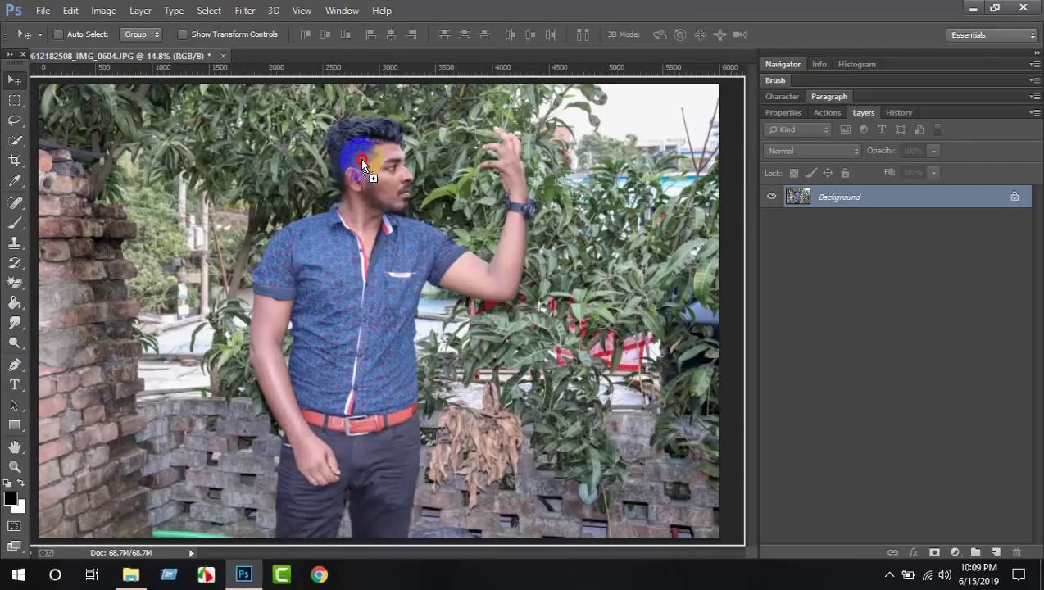
pyautogui.moveTo(236, 583)
pyautogui.mouseDown()
pyautogui.moveTo(423, 55)
pyautogui.moveTo(309, 82)
pyautogui.mouseUp()
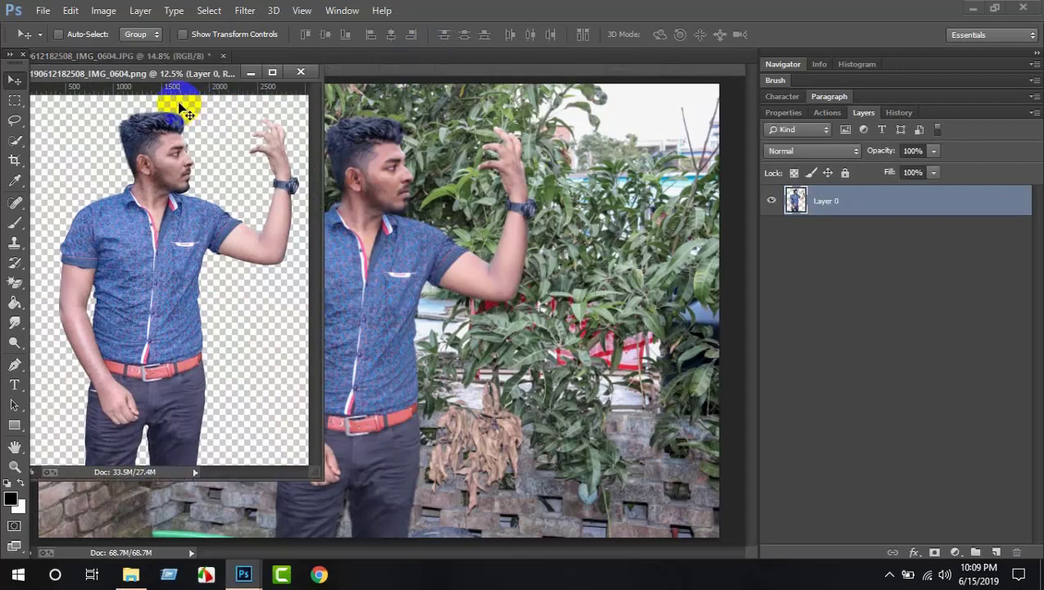
pyautogui.moveTo(182, 77); pyautogui.dragTo(457, 62)
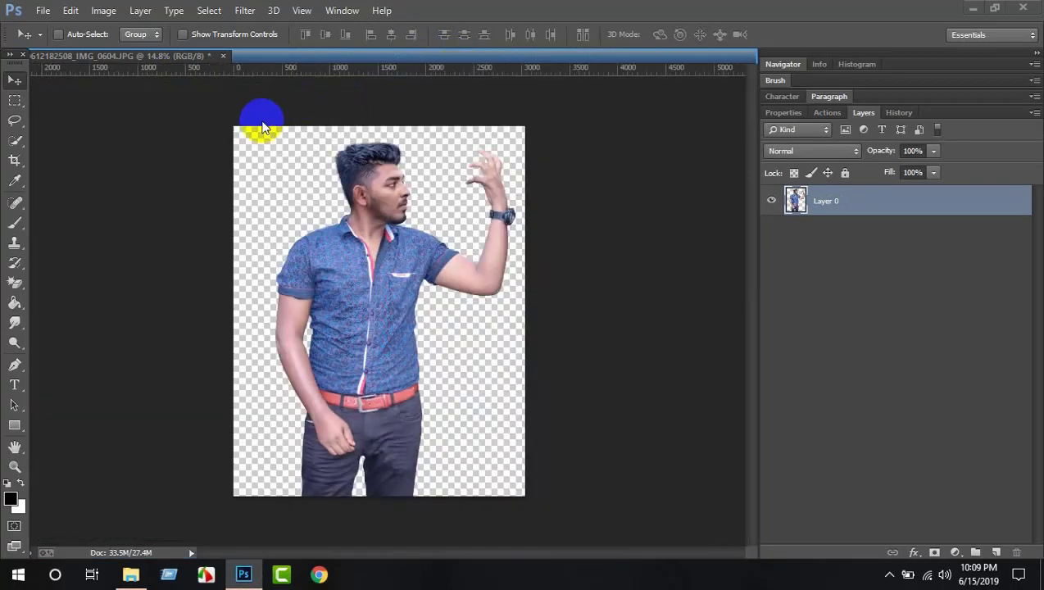
# Step: Switch between the two documents and start closing the graded JPG
pyautogui.moveTo(262, 127); pyautogui.dragTo(360, 180)
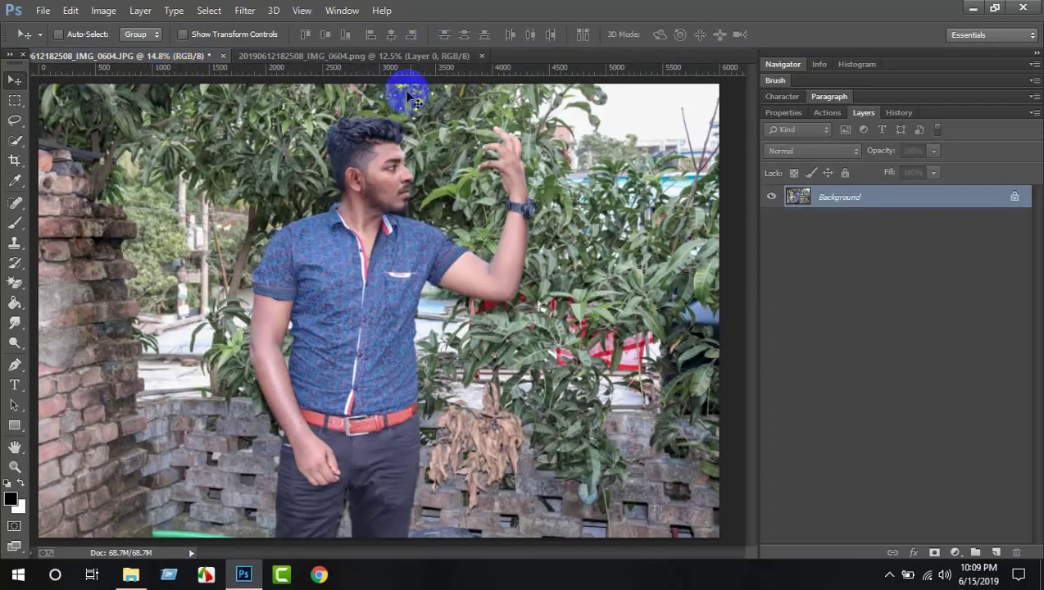
pyautogui.moveTo(354, 170); pyautogui.dragTo(319, 260)
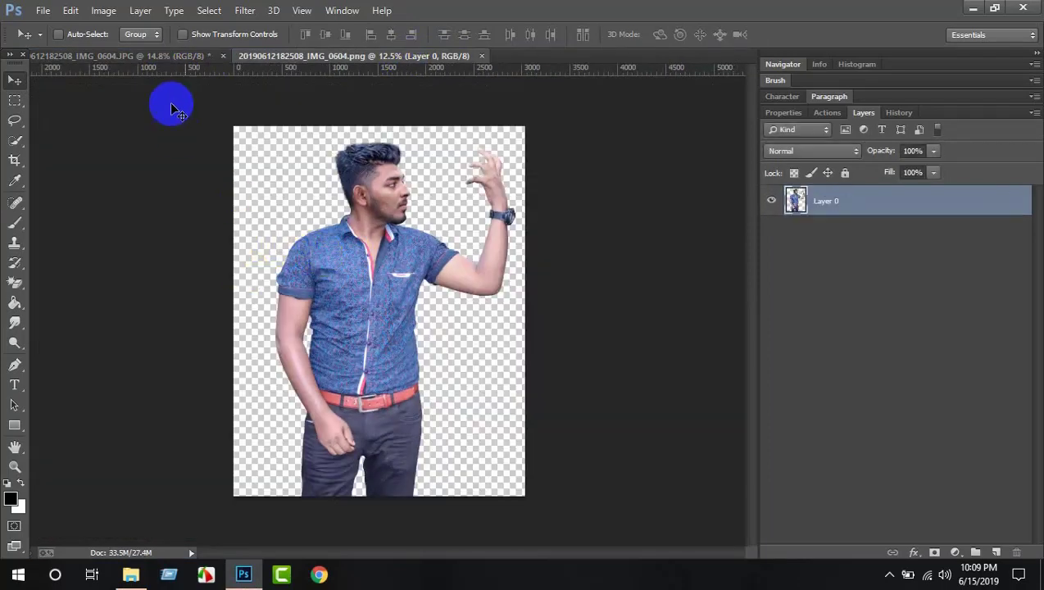
pyautogui.click(223, 56)
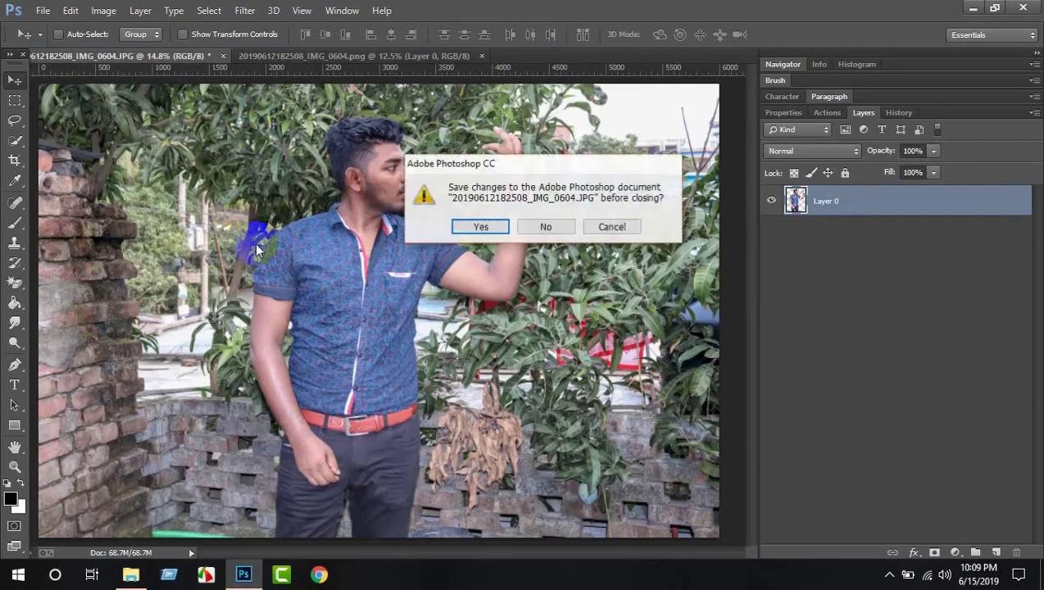
# Step: Close the JPG without saving and fit the cutout on screen
pyautogui.click(547, 227)
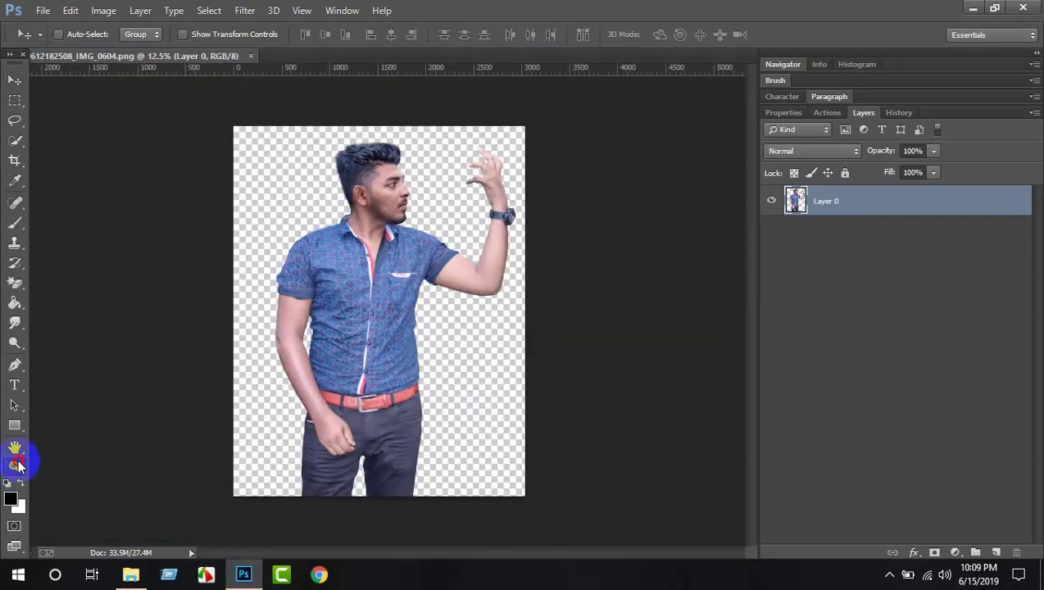
pyautogui.click(14, 466)
pyautogui.rightClick(347, 259)
pyautogui.click(370, 267)
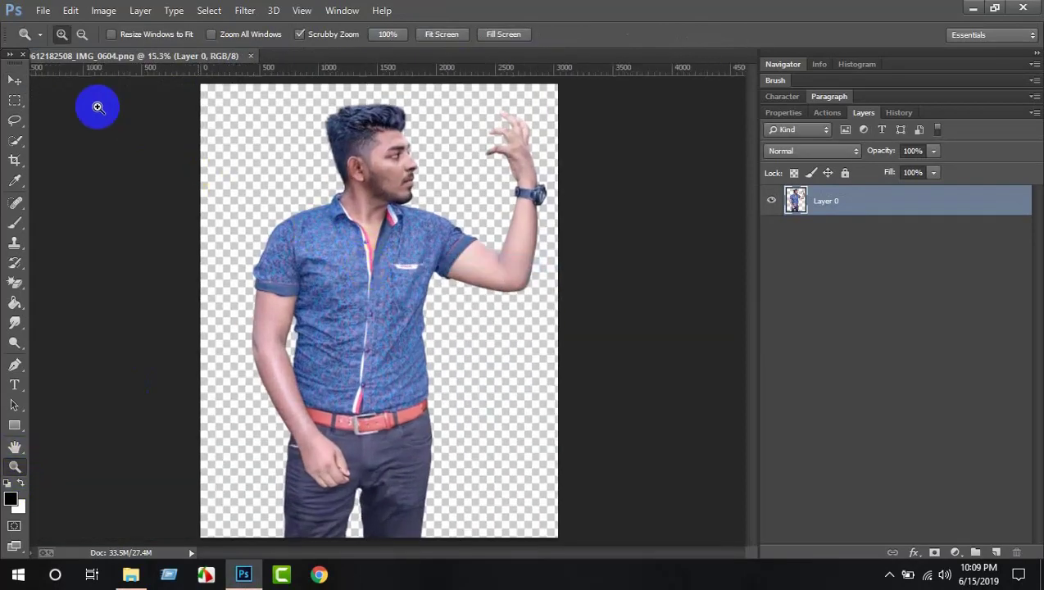
# Step: Cancel the started crop and return to the Move tool
pyautogui.click(15, 160)
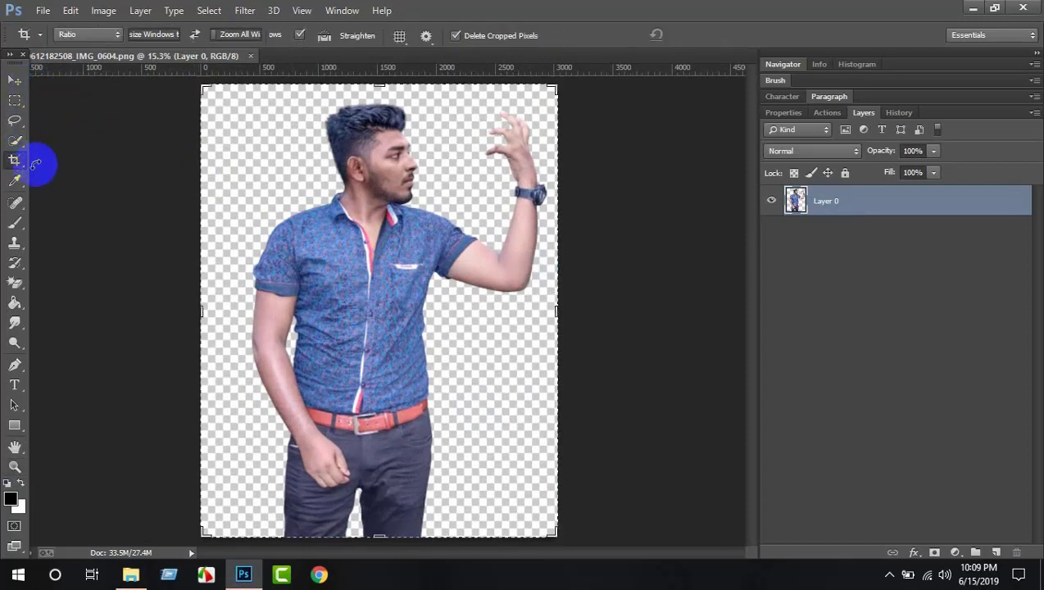
pyautogui.click(15, 80)
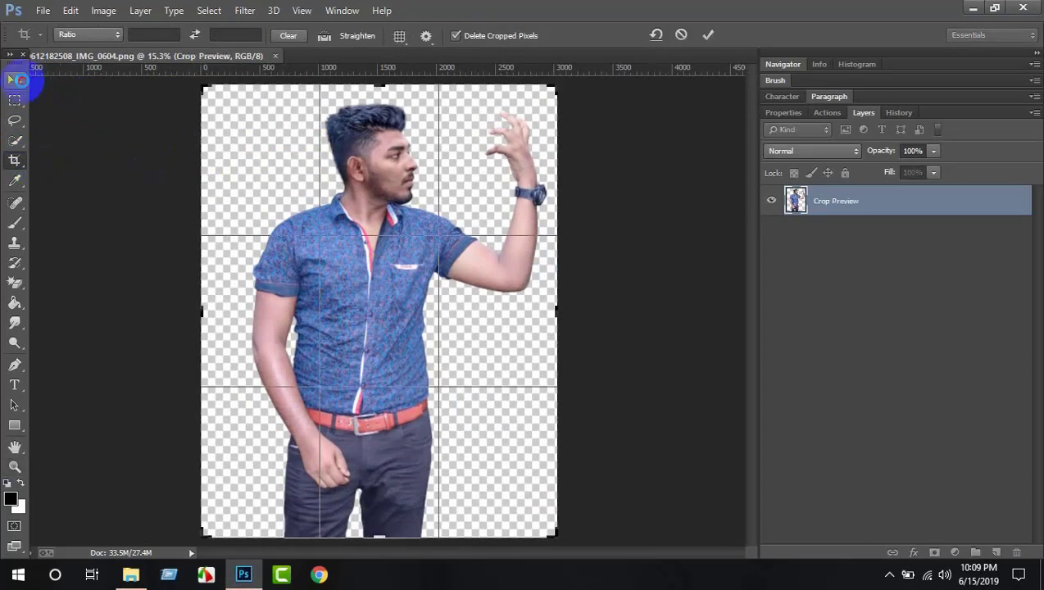
pyautogui.click(546, 233)
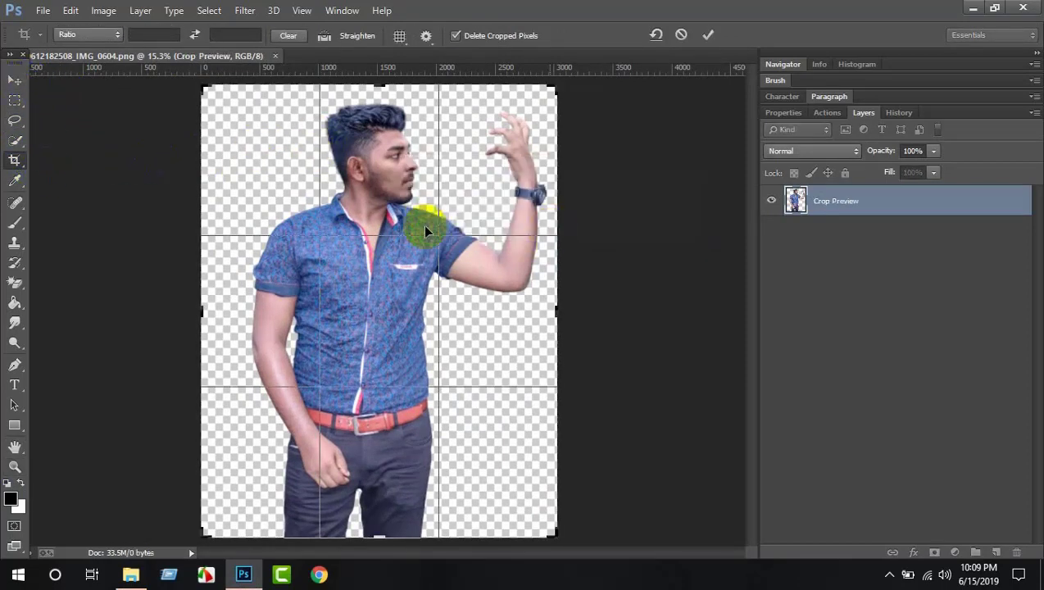
pyautogui.click(682, 34)
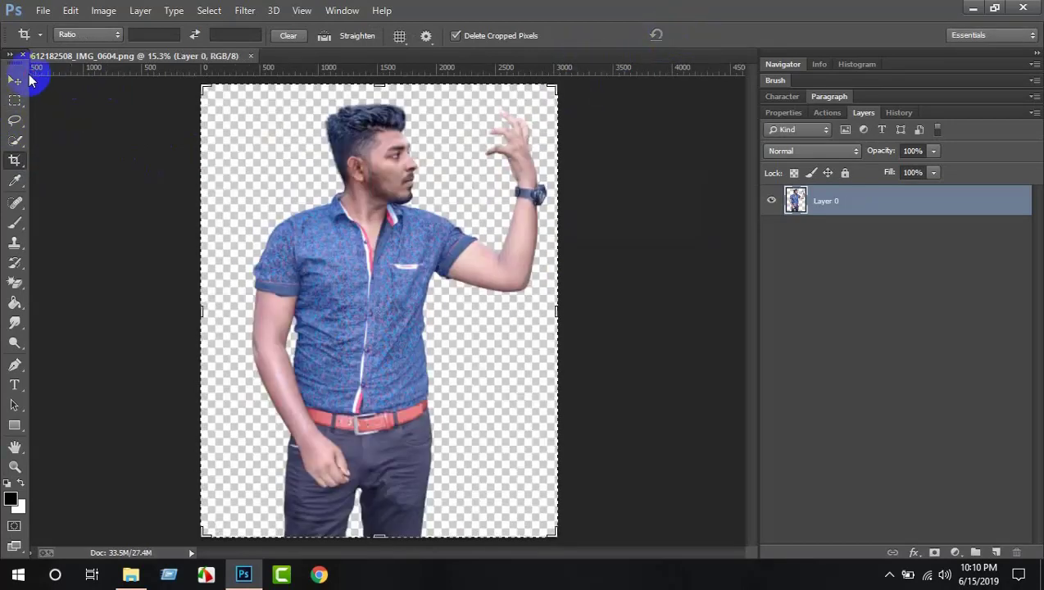
pyautogui.click(14, 80)
# Step: Free Transform the man to about 72%, move him up-left and rotate him -0.83°
pyautogui.click(70, 10)
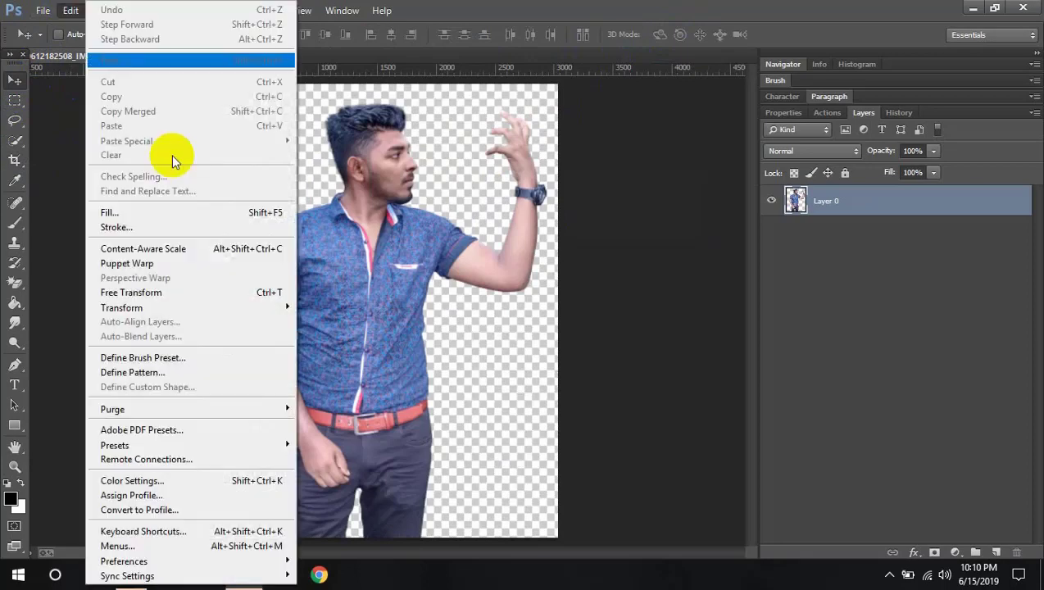
pyautogui.click(254, 292)
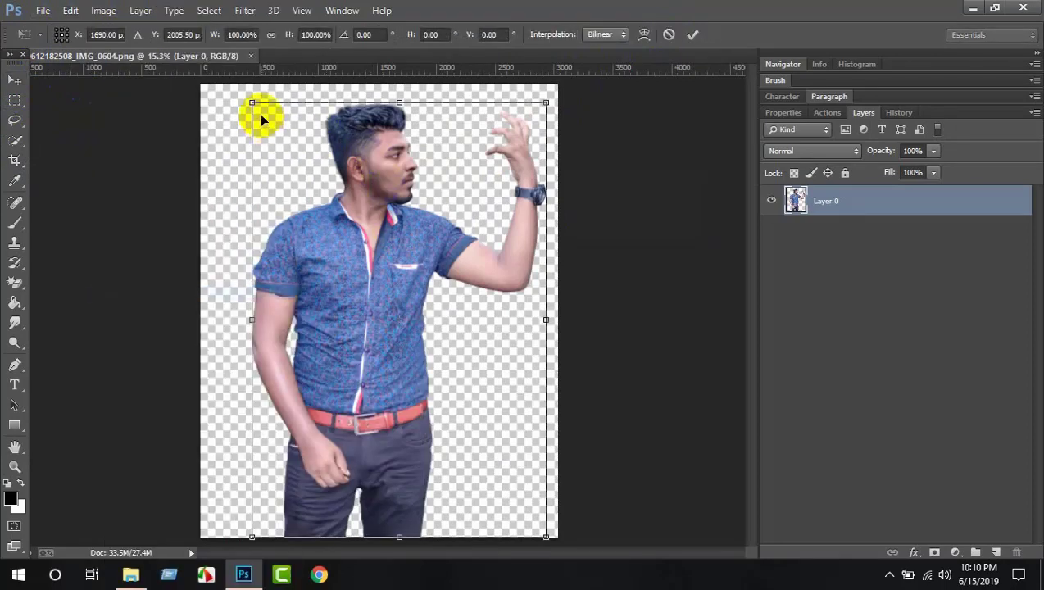
pyautogui.moveTo(251, 102); pyautogui.dragTo(335, 218)
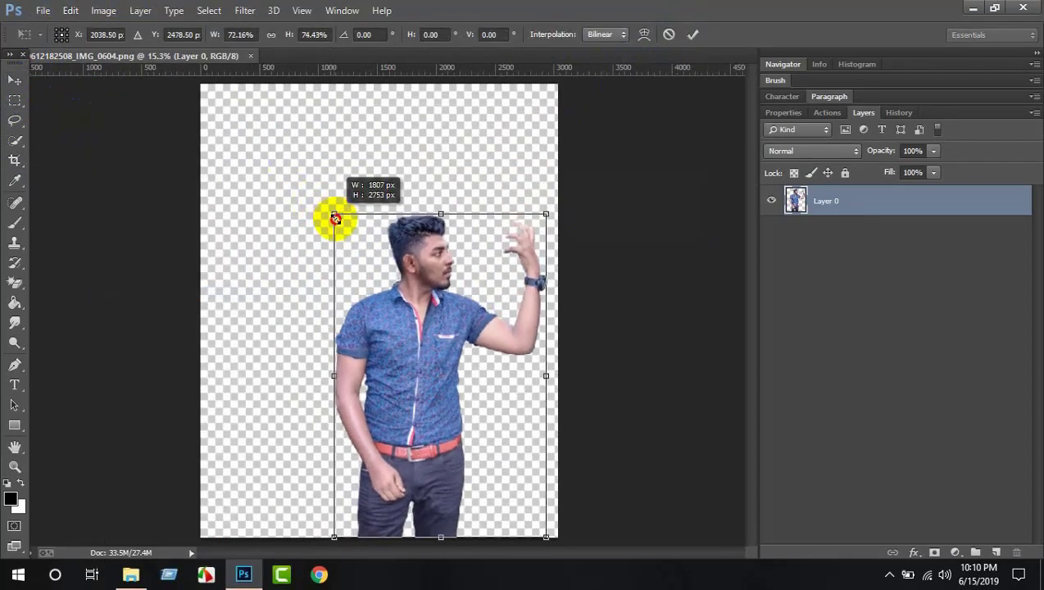
pyautogui.moveTo(459, 328); pyautogui.dragTo(410, 272)
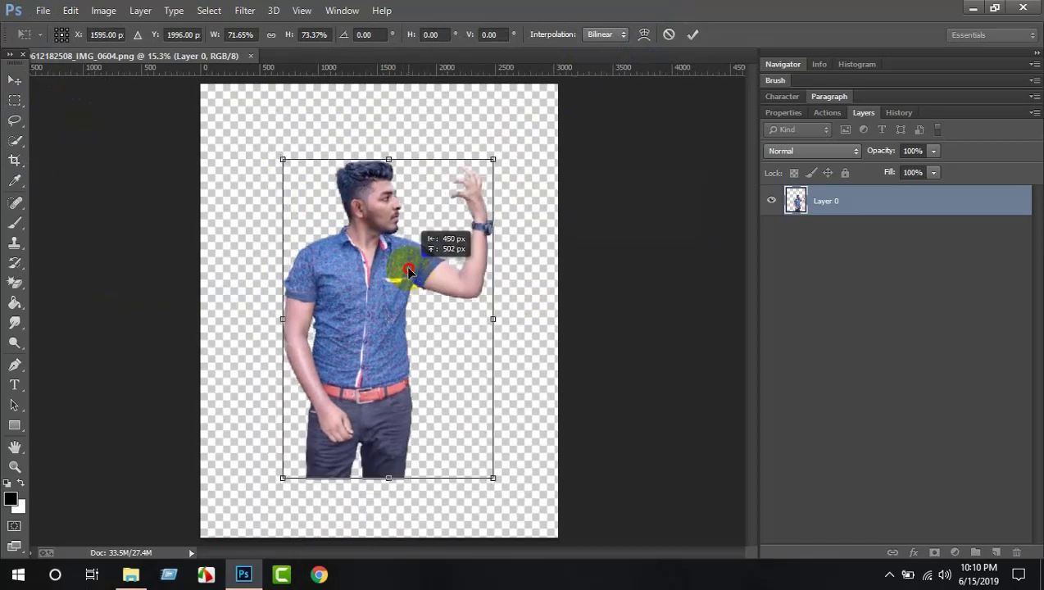
pyautogui.moveTo(573, 163); pyautogui.dragTo(571, 160)
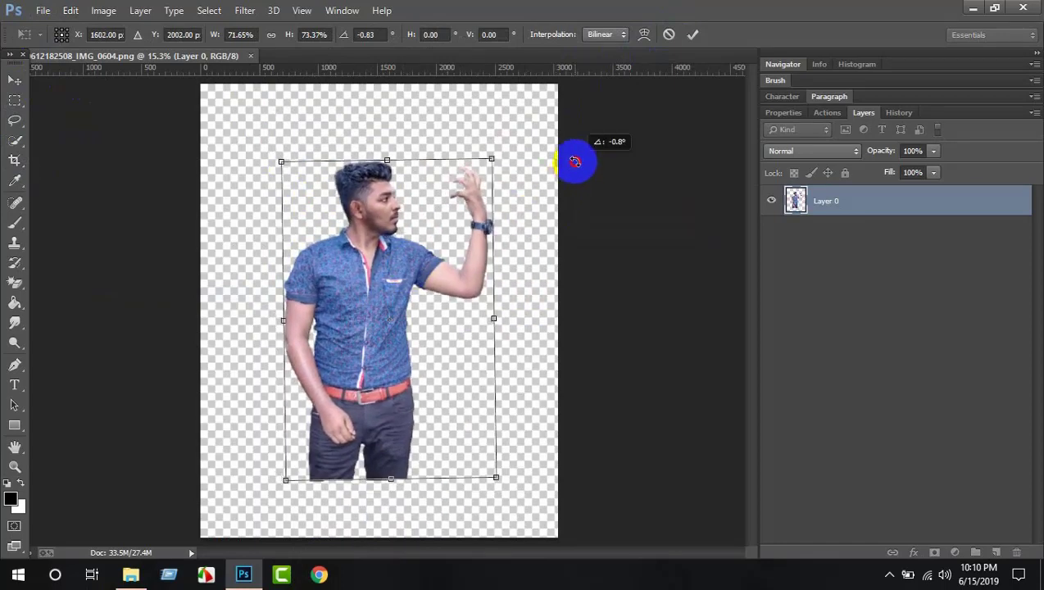
pyautogui.click(690, 32)
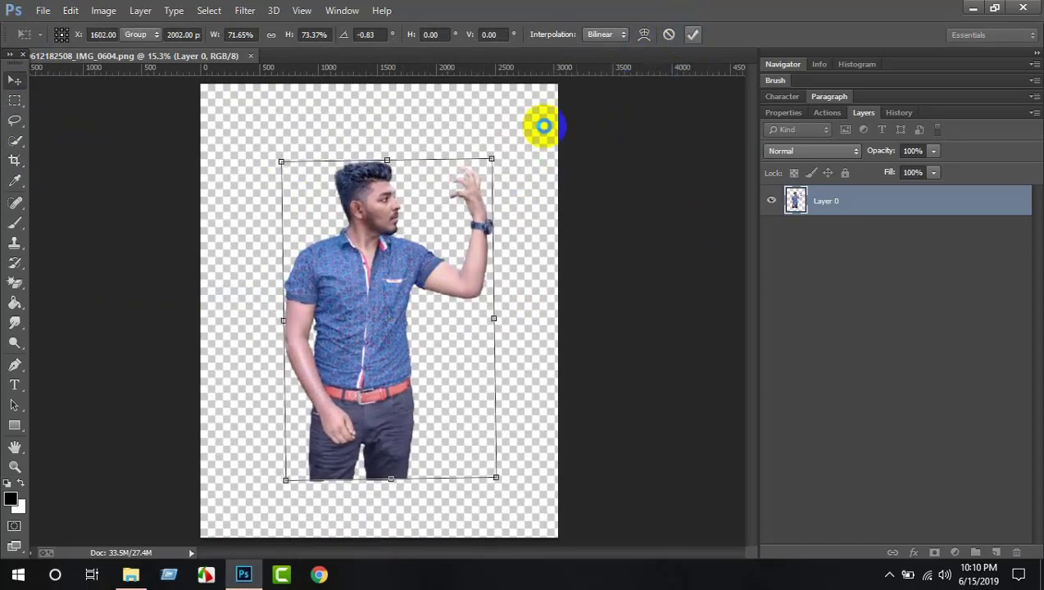
pyautogui.click(14, 160)
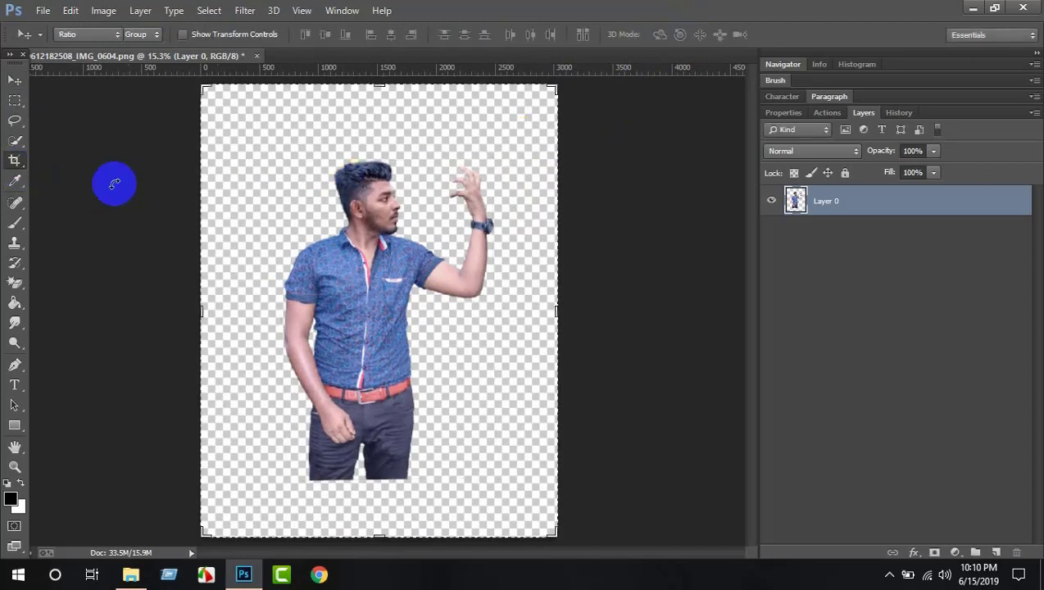
# Step: Crop the canvas inward from the left and top edges
pyautogui.moveTo(196, 312); pyautogui.dragTo(223, 313)
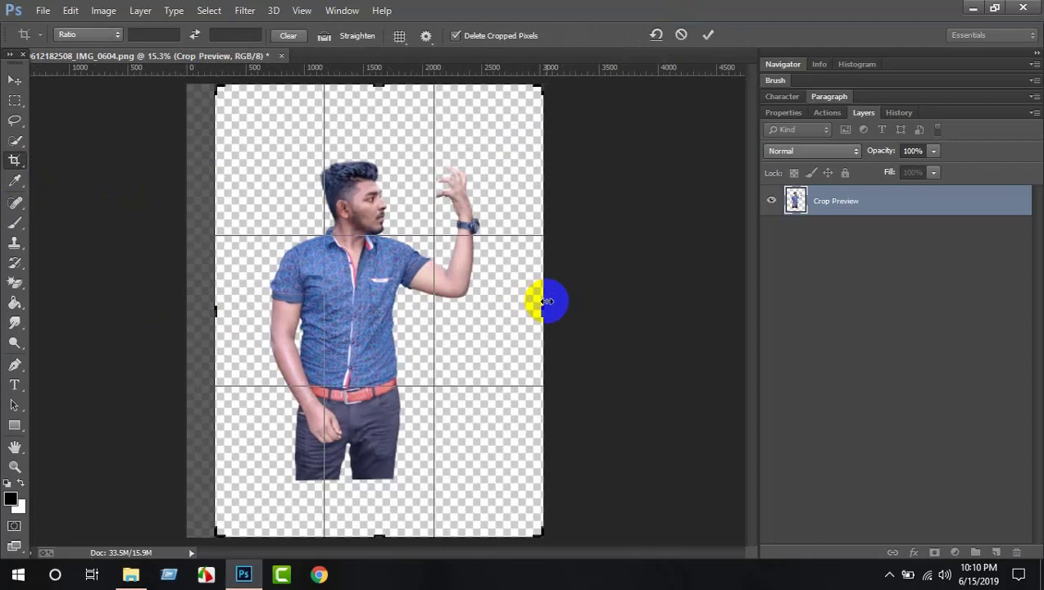
pyautogui.moveTo(379, 85); pyautogui.dragTo(382, 88)
pyautogui.click(708, 34)
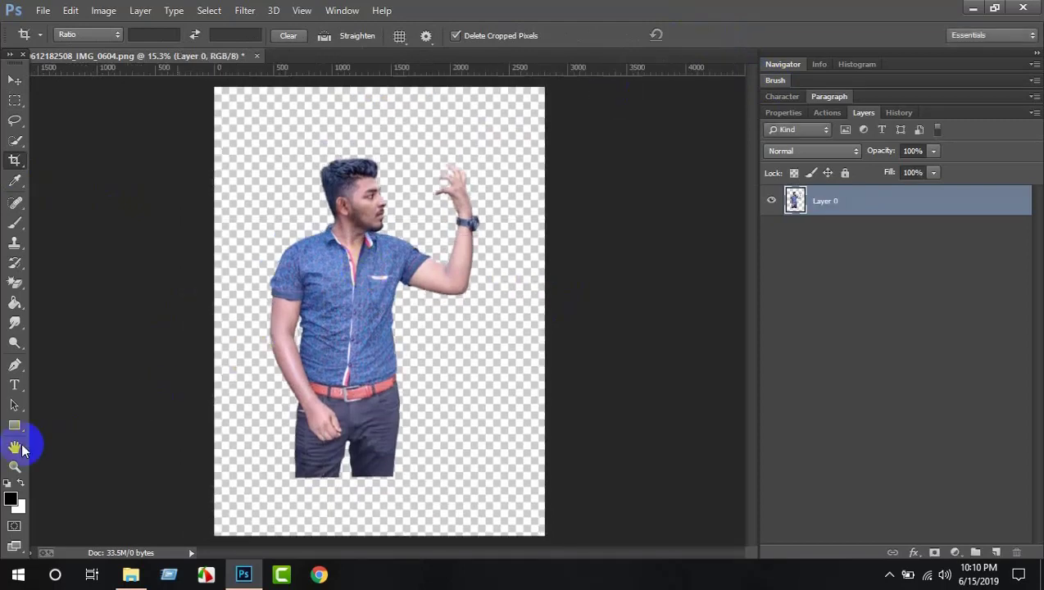
# Step: Fit the cropped image on screen and nudge the man slightly right and down
pyautogui.click(15, 466)
pyautogui.rightClick(412, 259)
pyautogui.click(442, 267)
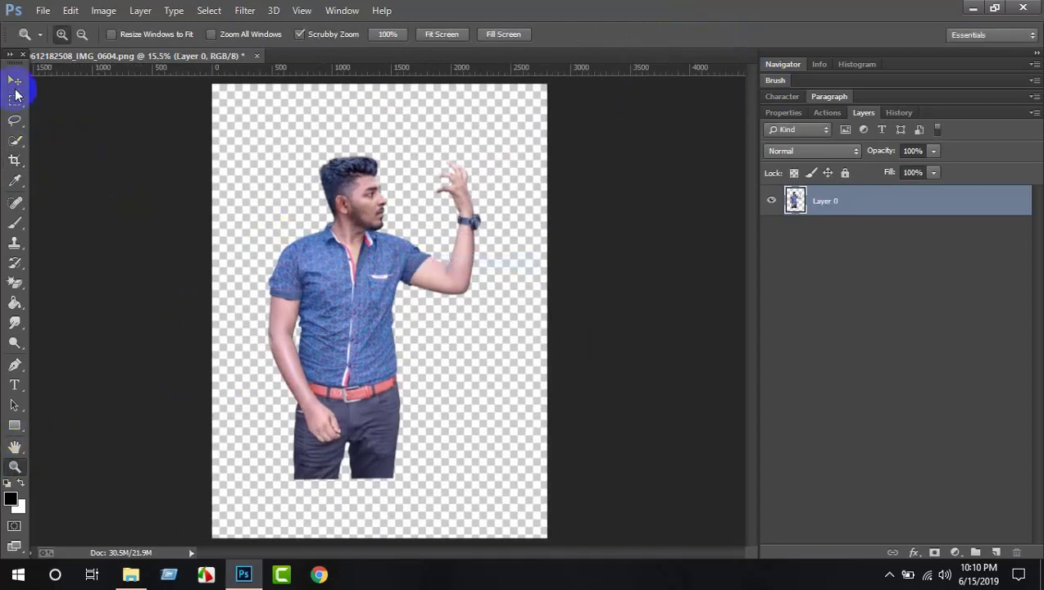
pyautogui.click(15, 79)
pyautogui.moveTo(378, 277); pyautogui.dragTo(405, 291)
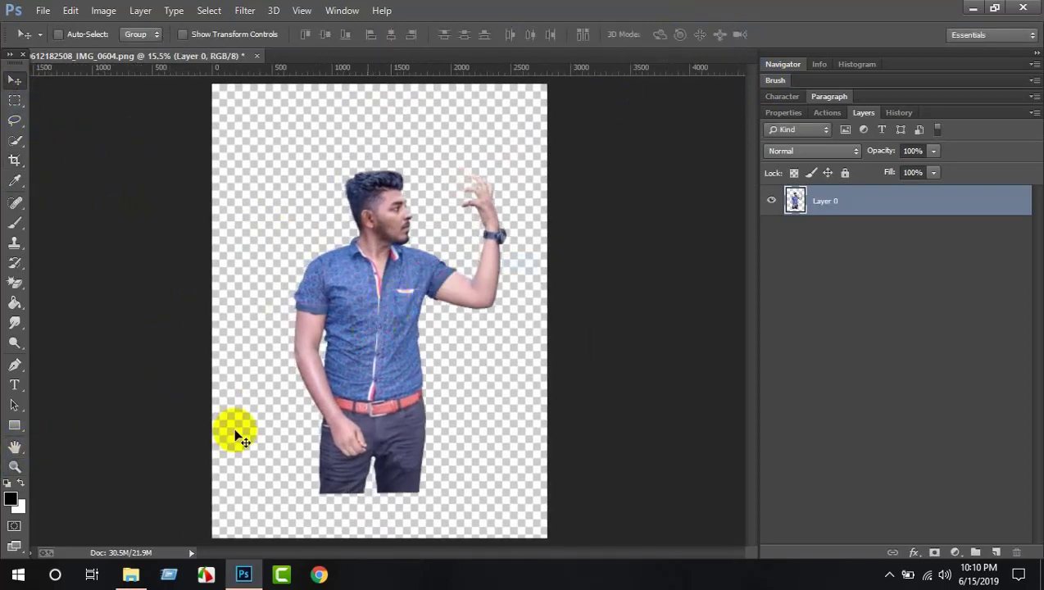
pyautogui.click(166, 576)
pyautogui.click(134, 531)
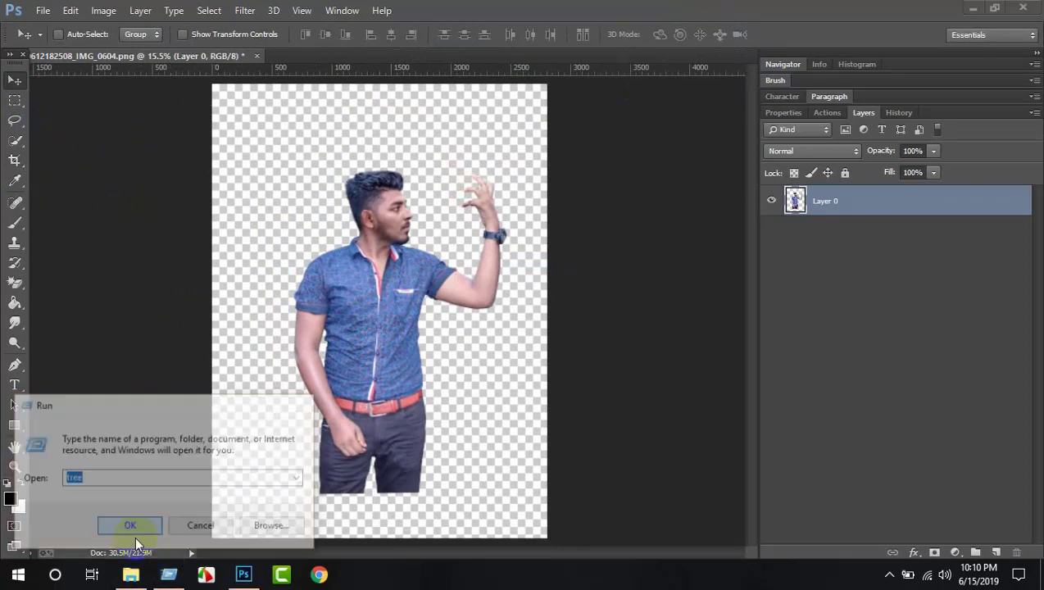
# Step: From Downloads, drag 'Ur SmartMaker Backgrounds 1' into Photoshop as a new layer
pyautogui.click(133, 573)
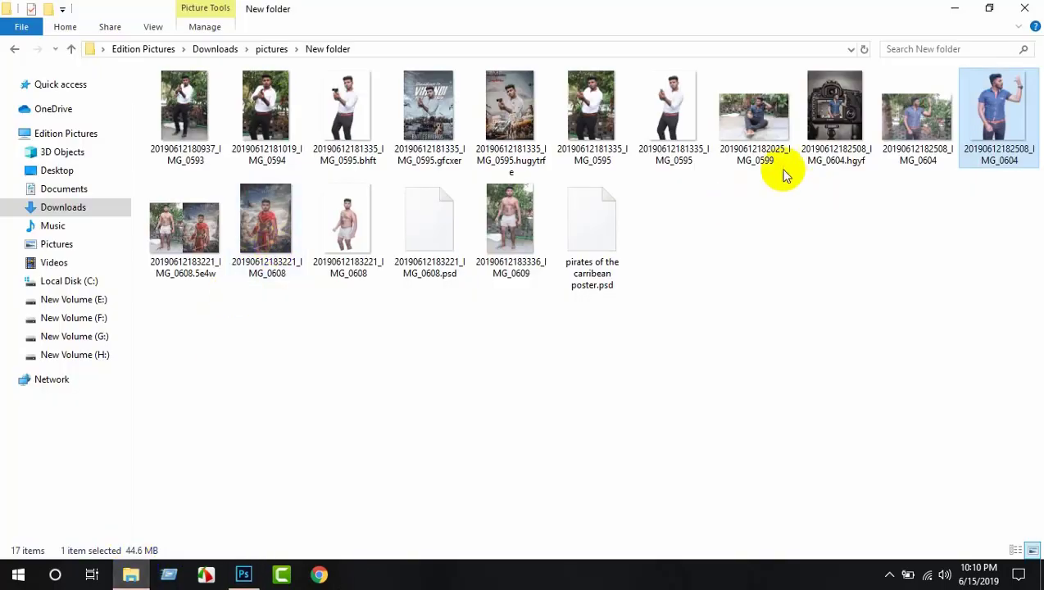
pyautogui.click(65, 212)
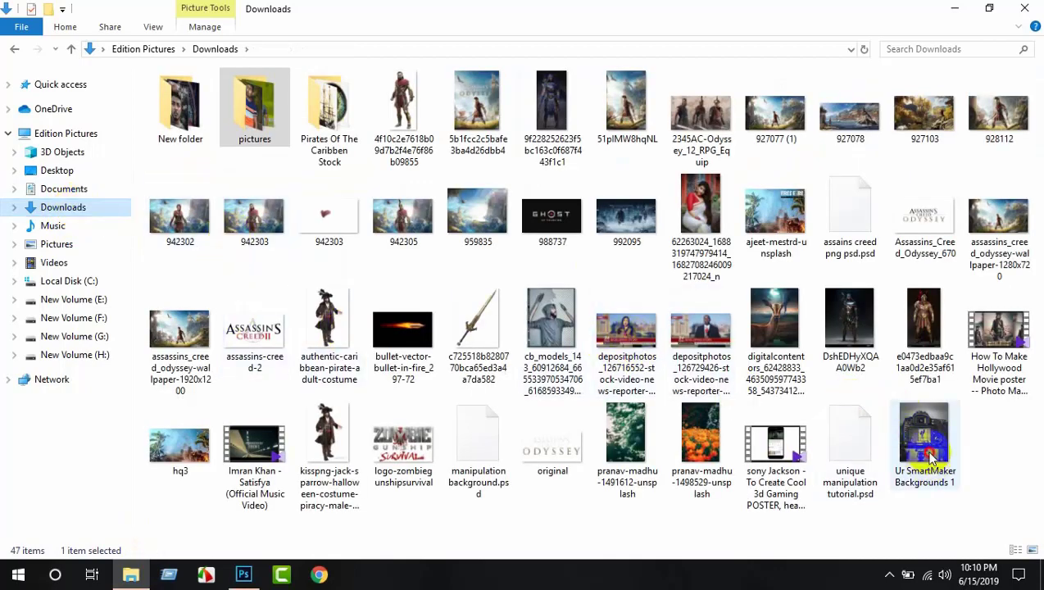
pyautogui.moveTo(931, 459); pyautogui.dragTo(373, 279)
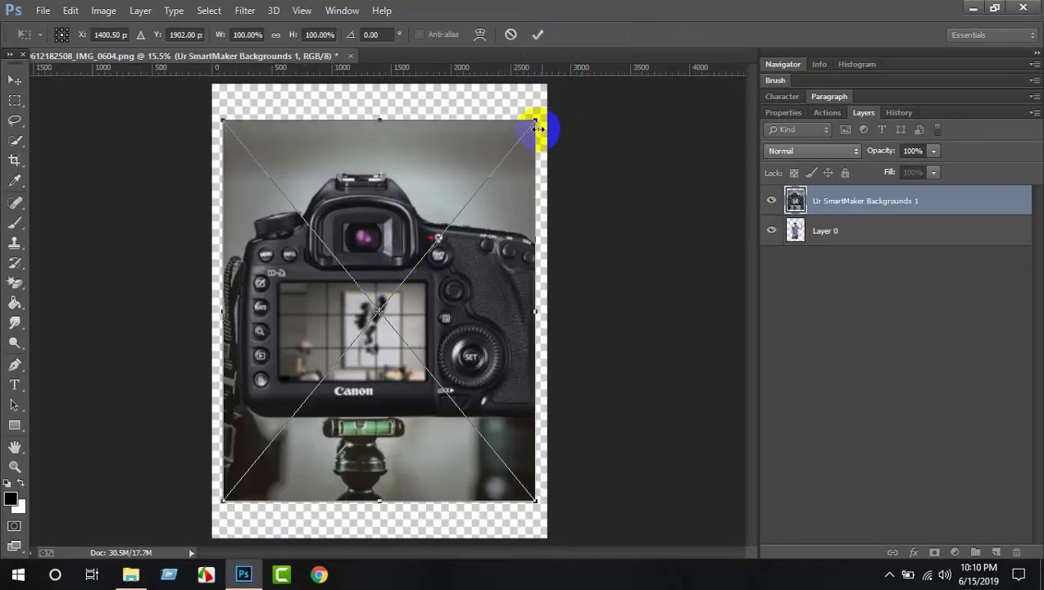
# Step: Stretch the placed Canon camera photo so it fills the whole canvas
pyautogui.moveTo(535, 117); pyautogui.dragTo(546, 85)
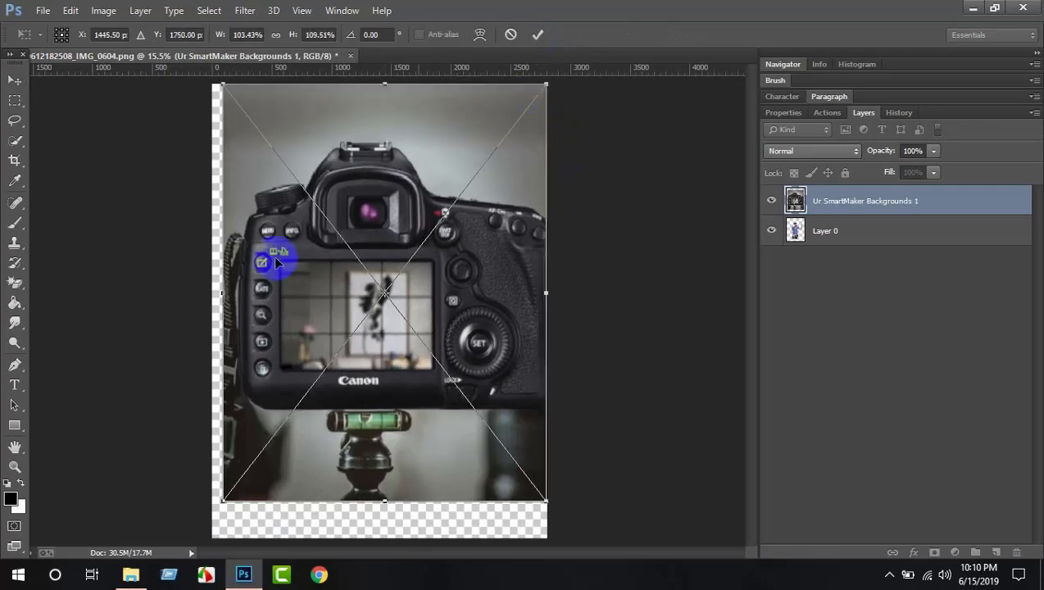
pyautogui.moveTo(221, 295); pyautogui.dragTo(212, 295)
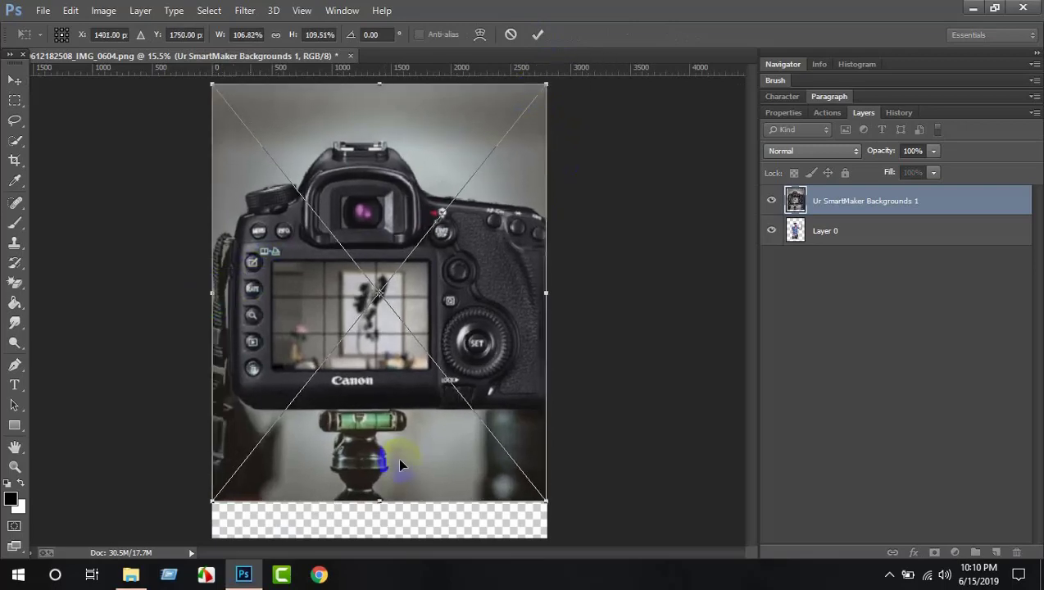
pyautogui.moveTo(379, 503); pyautogui.dragTo(390, 536)
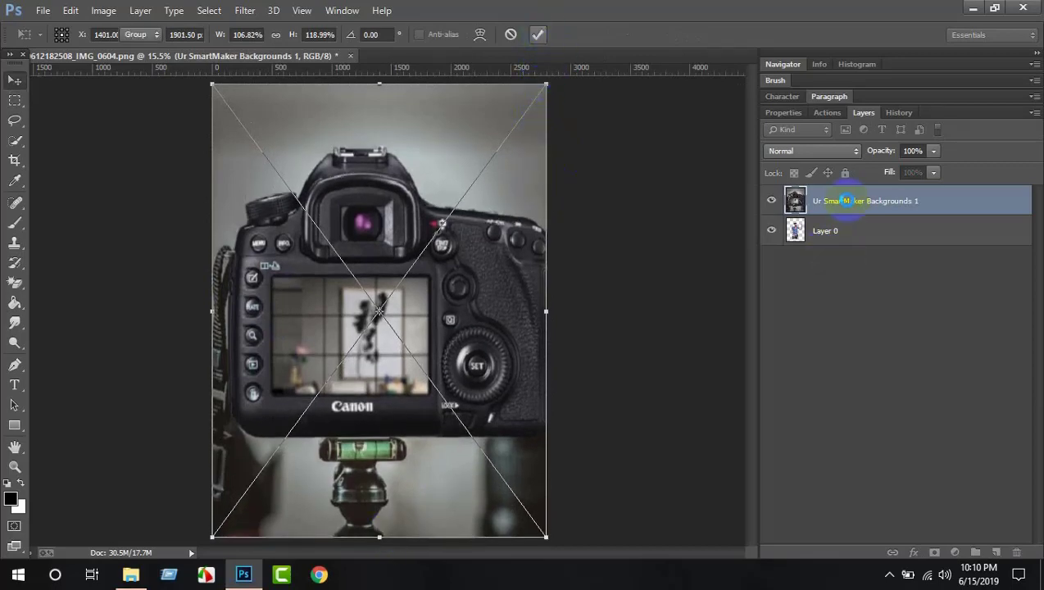
# Step: Move the camera layer beneath Layer 0, rasterize it, and select Layer 0
pyautogui.moveTo(845, 200); pyautogui.dragTo(834, 238)
pyautogui.rightClick(843, 233)
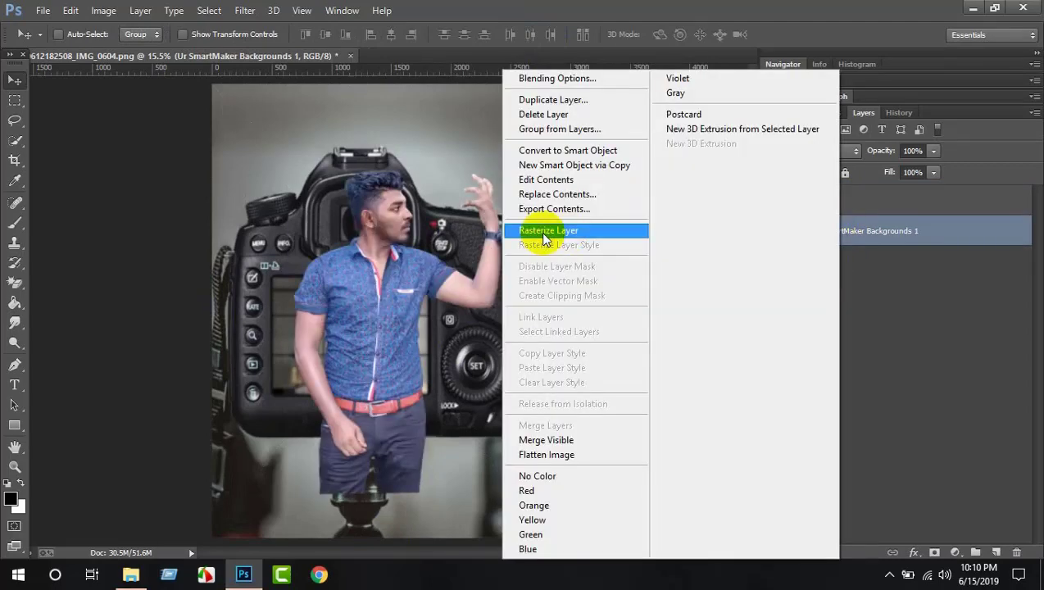
pyautogui.click(544, 233)
pyautogui.click(862, 201)
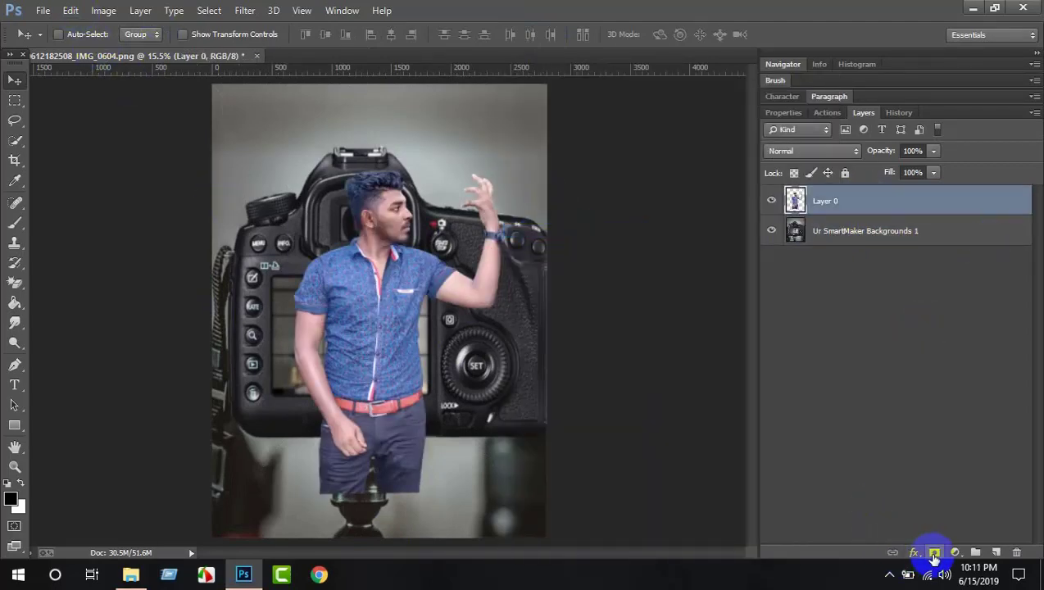
# Step: Add a layer mask to the man, drop him to 63% opacity, and scale him onto the LCD
pyautogui.click(933, 553)
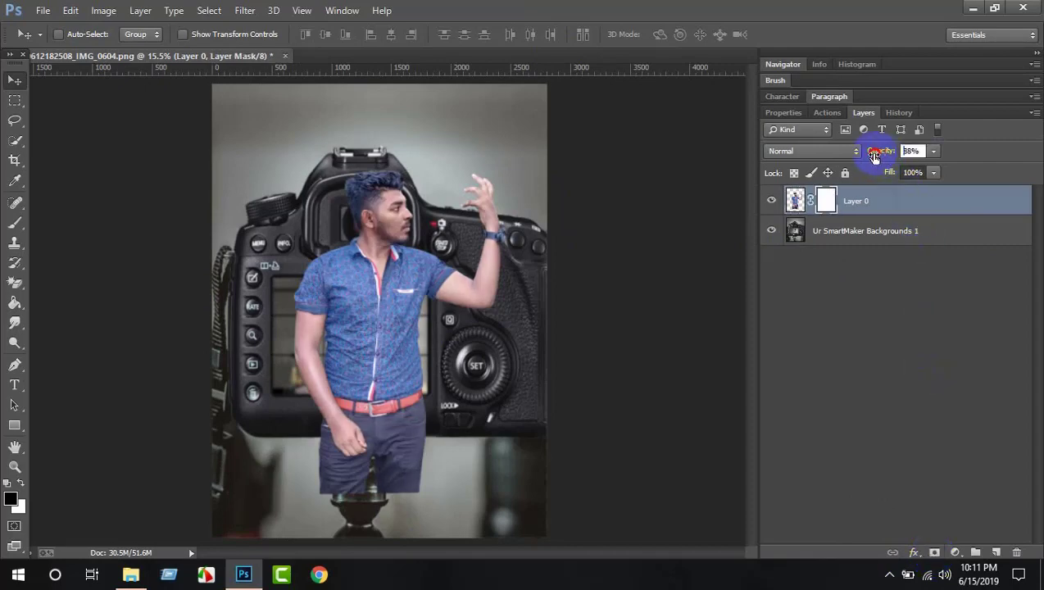
pyautogui.moveTo(873, 156); pyautogui.dragTo(855, 162)
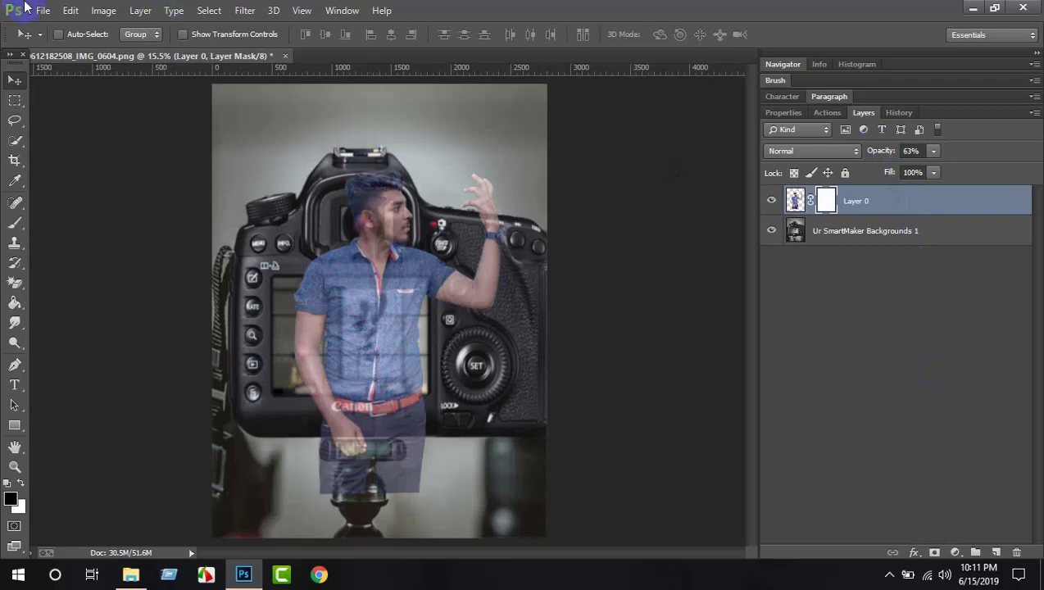
pyautogui.click(71, 9)
pyautogui.click(266, 292)
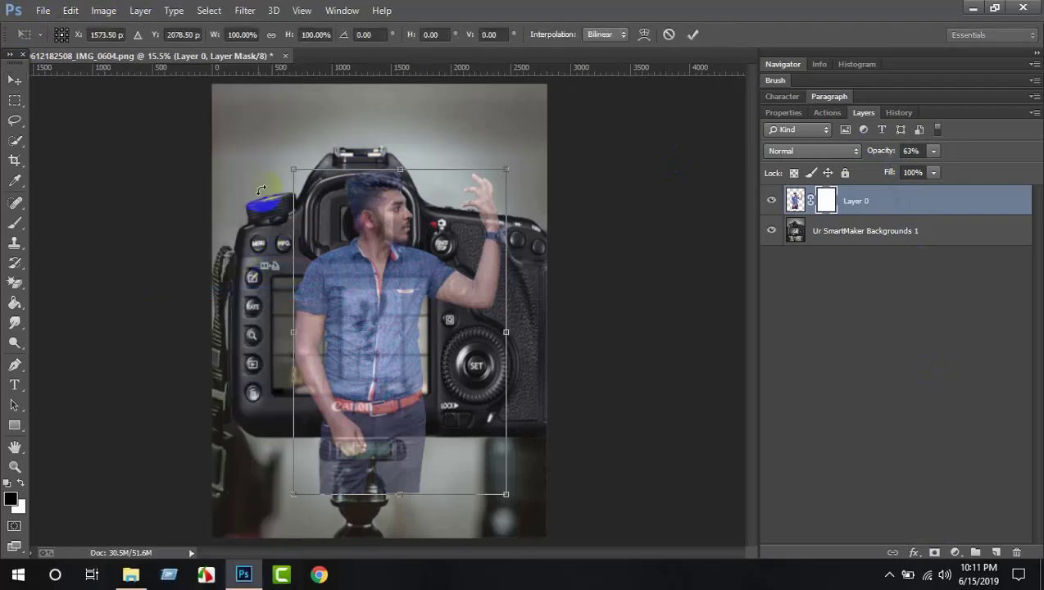
pyautogui.moveTo(293, 170); pyautogui.dragTo(348, 282)
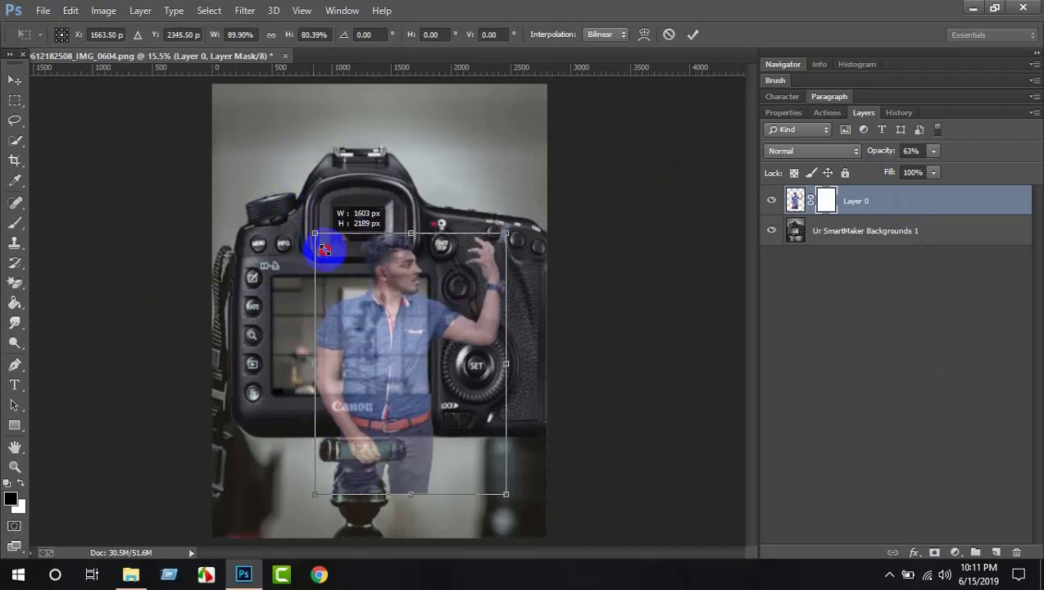
pyautogui.moveTo(354, 281); pyautogui.dragTo(350, 276)
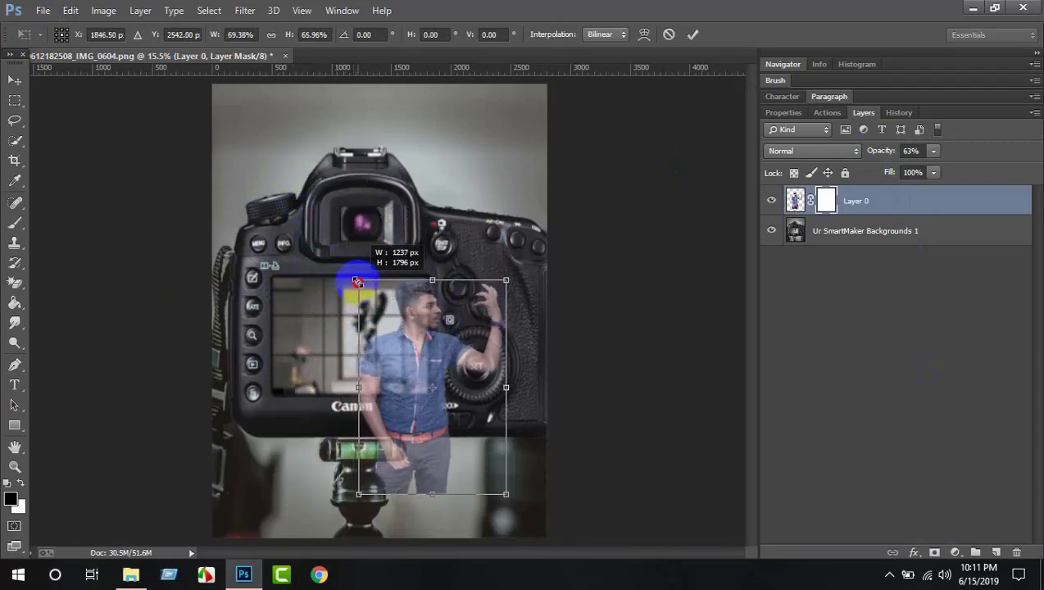
pyautogui.moveTo(443, 337); pyautogui.dragTo(398, 276)
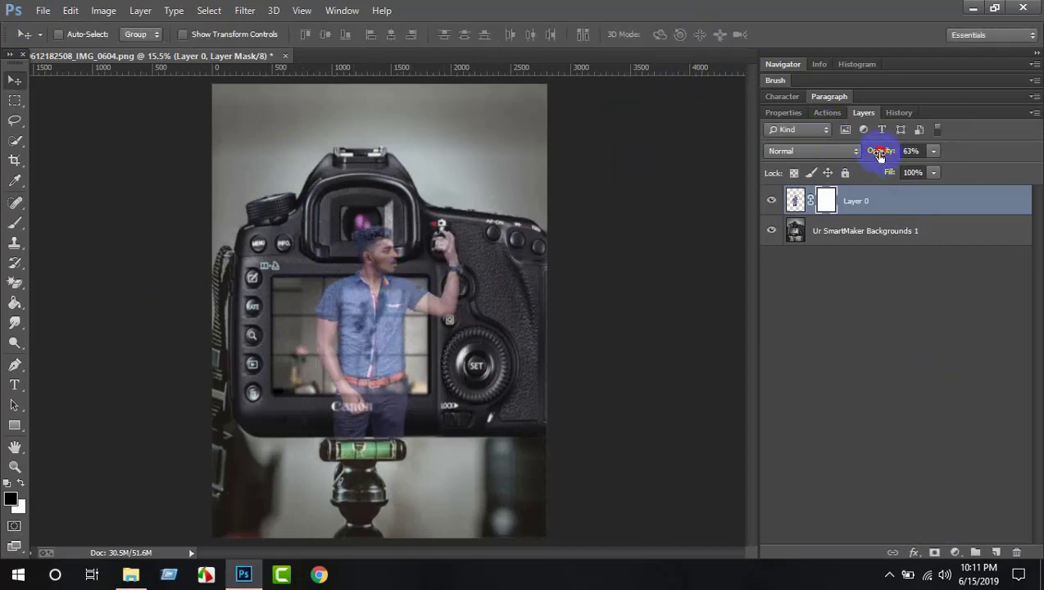
# Step: Raise the man's layer to 98% opacity and zoom in on the camera screen
pyautogui.moveTo(934, 151); pyautogui.dragTo(856, 168)
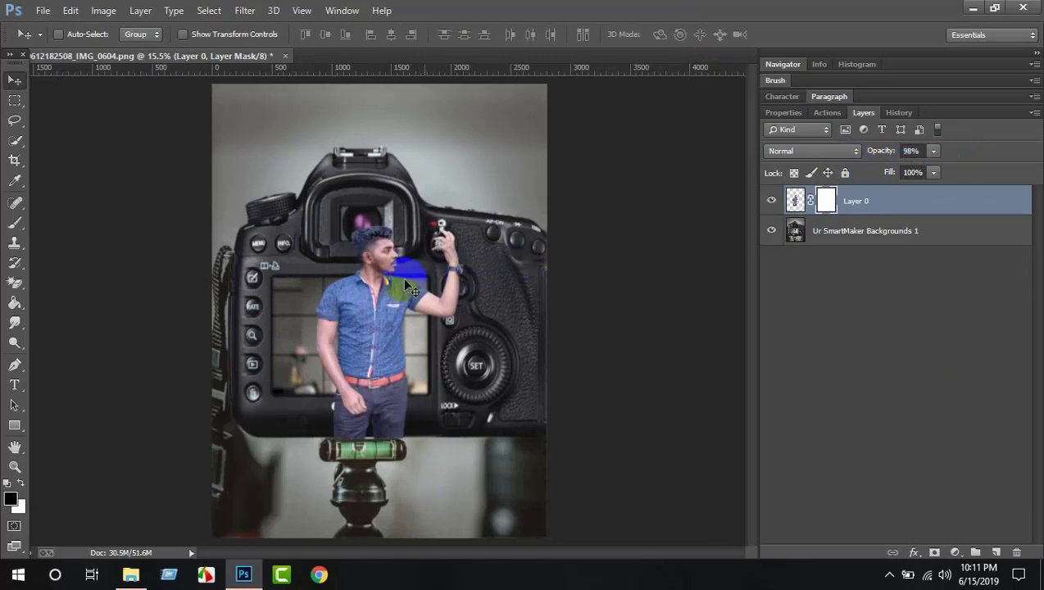
pyautogui.click(14, 466)
pyautogui.moveTo(443, 320)
pyautogui.mouseDown()
pyautogui.moveTo(482, 375)
pyautogui.moveTo(100, 104)
pyautogui.mouseUp()
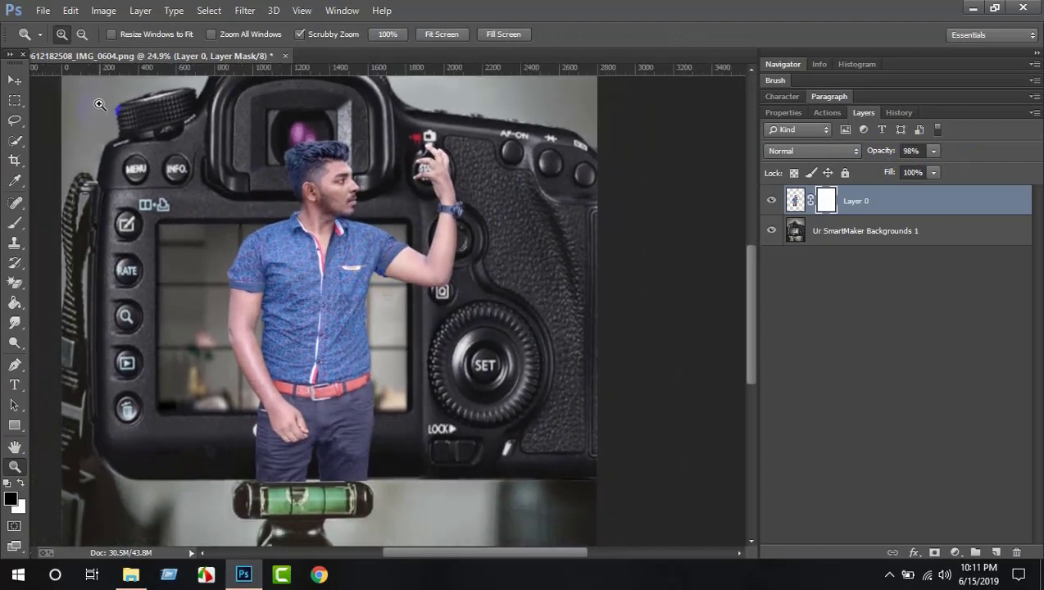
# Step: Nudge the man into place, tilt him about -1.7 degrees, and commit the transform
pyautogui.click(74, 10)
pyautogui.click(200, 289)
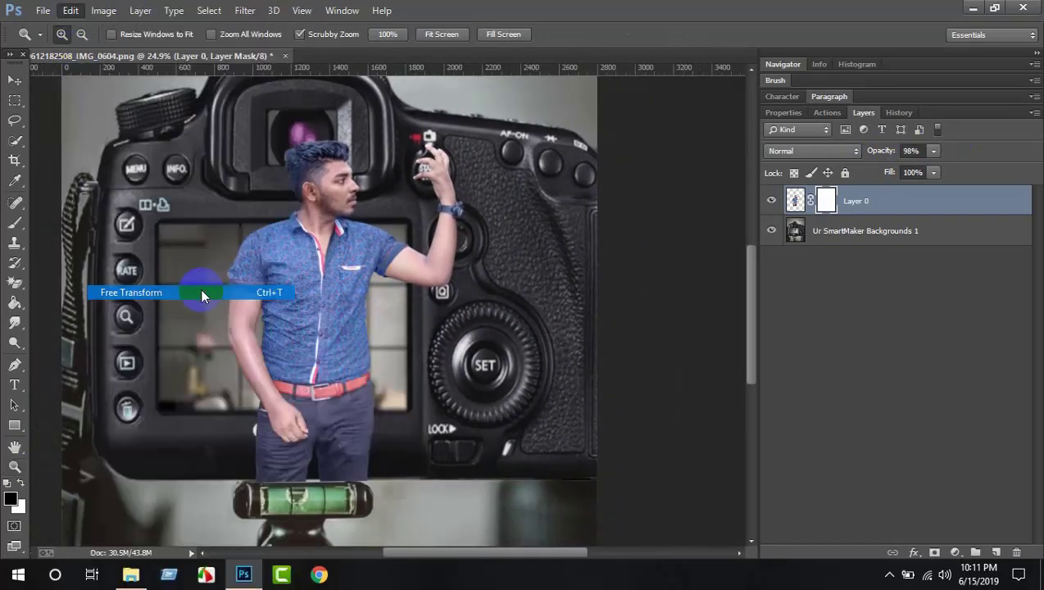
pyautogui.moveTo(227, 324)
pyautogui.mouseDown()
pyautogui.moveTo(224, 306)
pyautogui.moveTo(241, 302)
pyautogui.mouseUp()
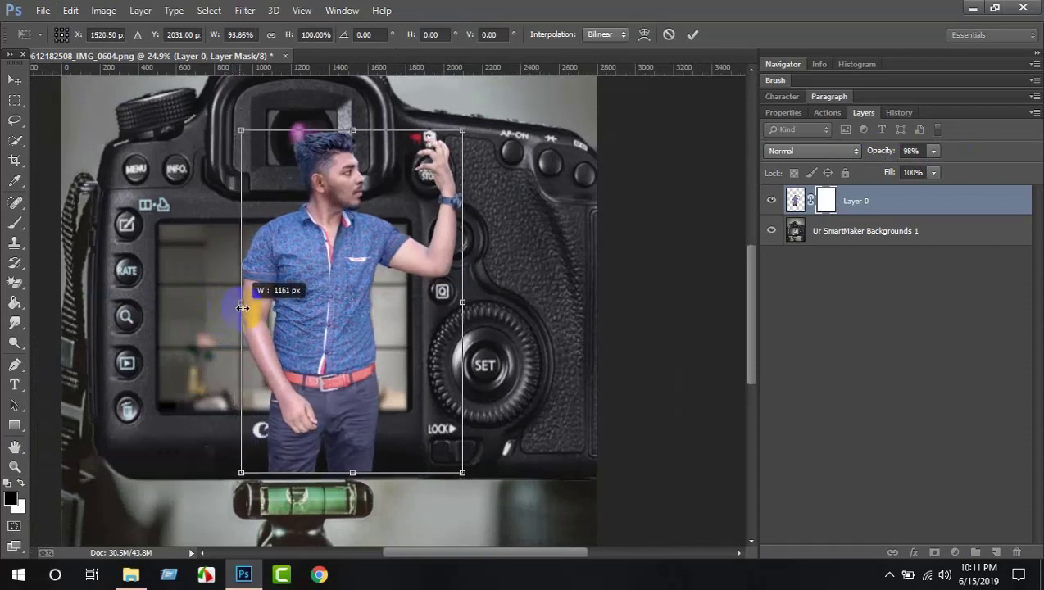
pyautogui.moveTo(324, 283); pyautogui.dragTo(328, 288)
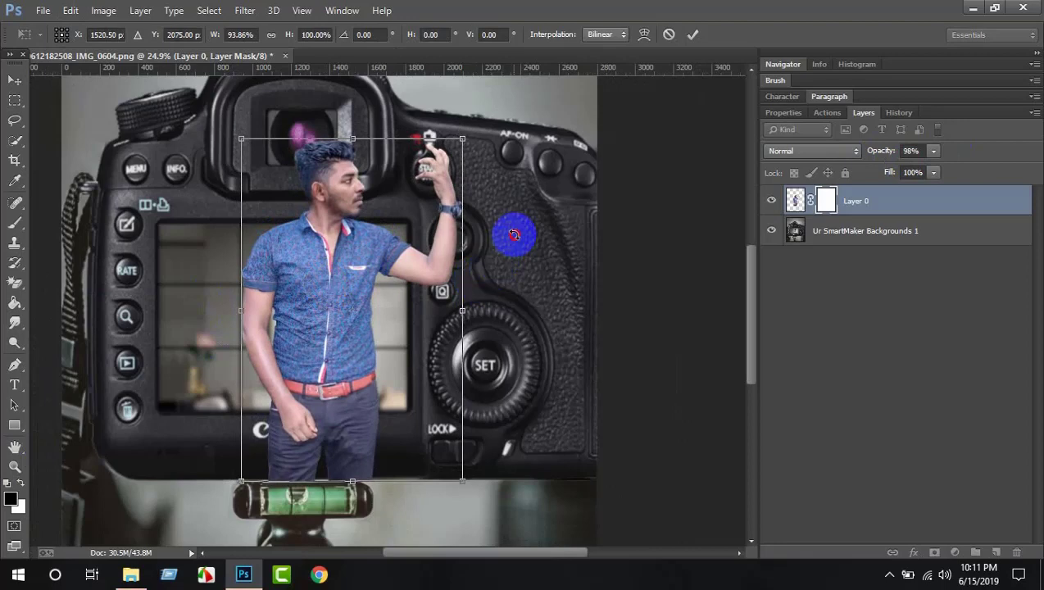
pyautogui.moveTo(517, 234); pyautogui.dragTo(525, 231)
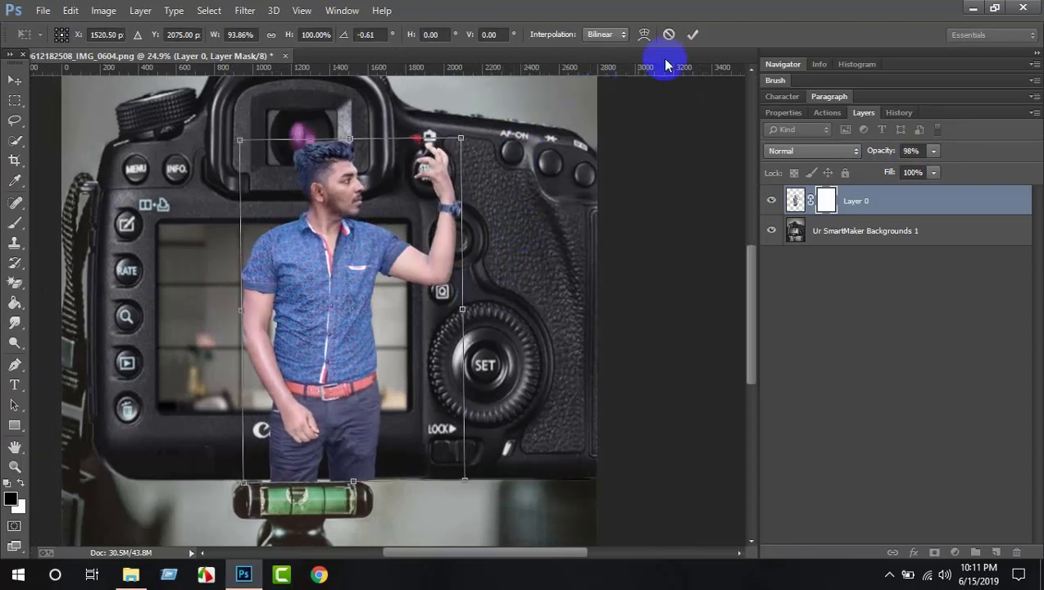
pyautogui.click(689, 43)
# Step: Fit the image on screen, set the man's layer to 100% opacity, and zoom in on his hand
pyautogui.press('z')
pyautogui.scroll(-1, 472, 163)
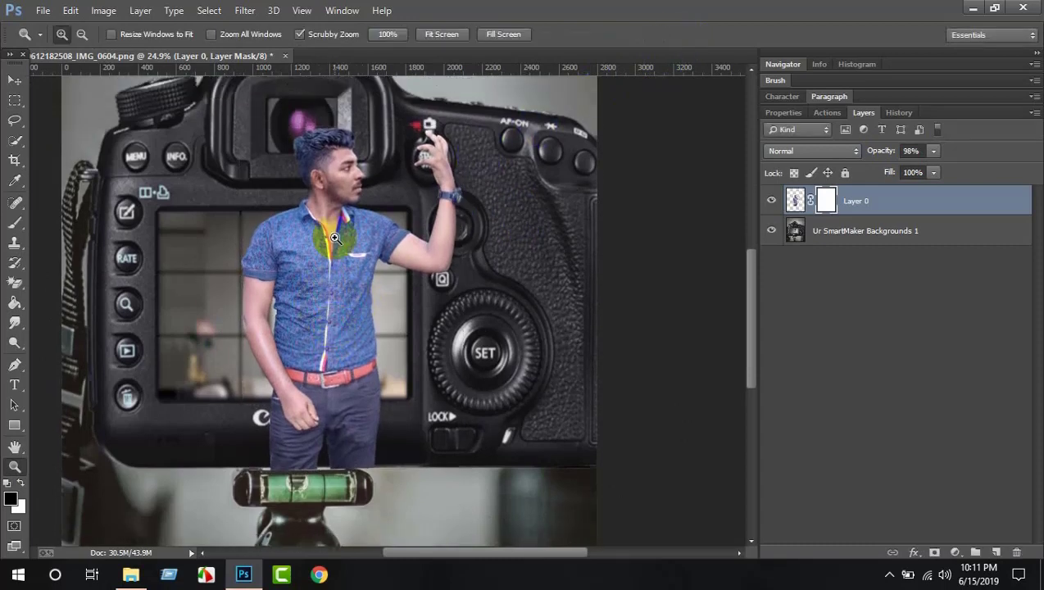
pyautogui.rightClick(340, 233)
pyautogui.click(368, 239)
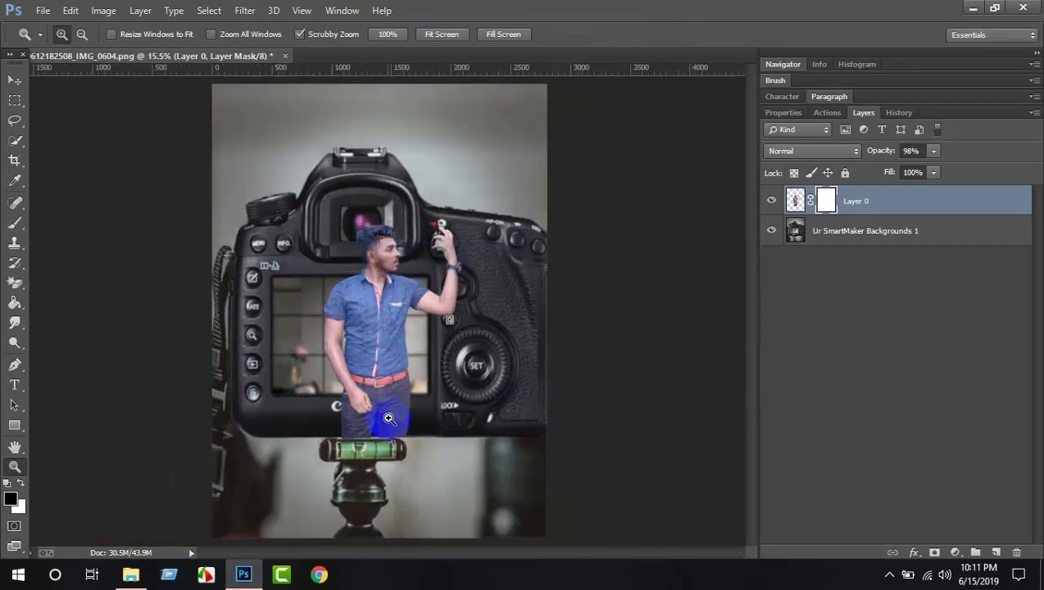
pyautogui.moveTo(934, 172); pyautogui.dragTo(968, 166)
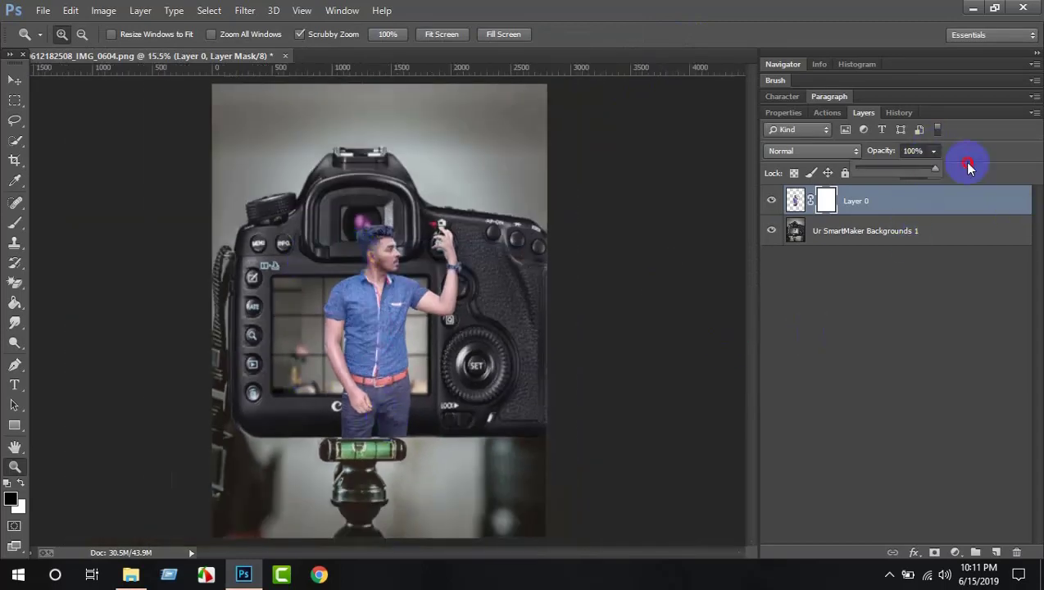
pyautogui.moveTo(372, 420); pyautogui.dragTo(454, 515)
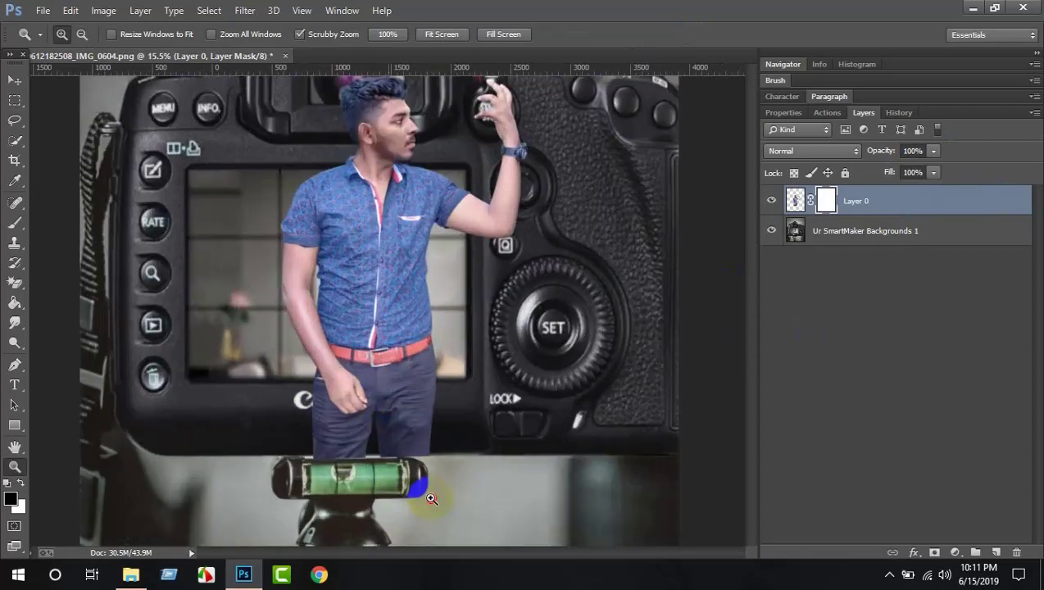
pyautogui.moveTo(140, 310)
pyautogui.mouseDown()
pyautogui.moveTo(311, 365)
pyautogui.moveTo(205, 337)
pyautogui.moveTo(65, 326)
pyautogui.moveTo(11, 139)
pyautogui.moveTo(12, 103)
pyautogui.mouseUp()
pyautogui.click(12, 100)
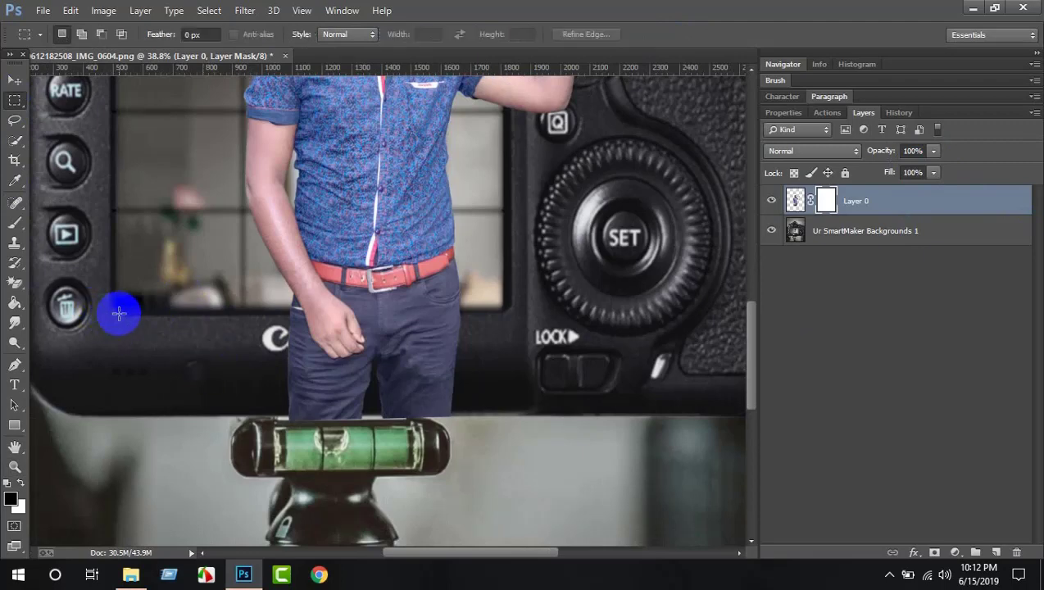
# Step: Select the strip below the LCD and paint black on the mask to hide the man's legs
pyautogui.moveTo(118, 315)
pyautogui.mouseDown()
pyautogui.moveTo(548, 417)
pyautogui.moveTo(478, 403)
pyautogui.mouseUp()
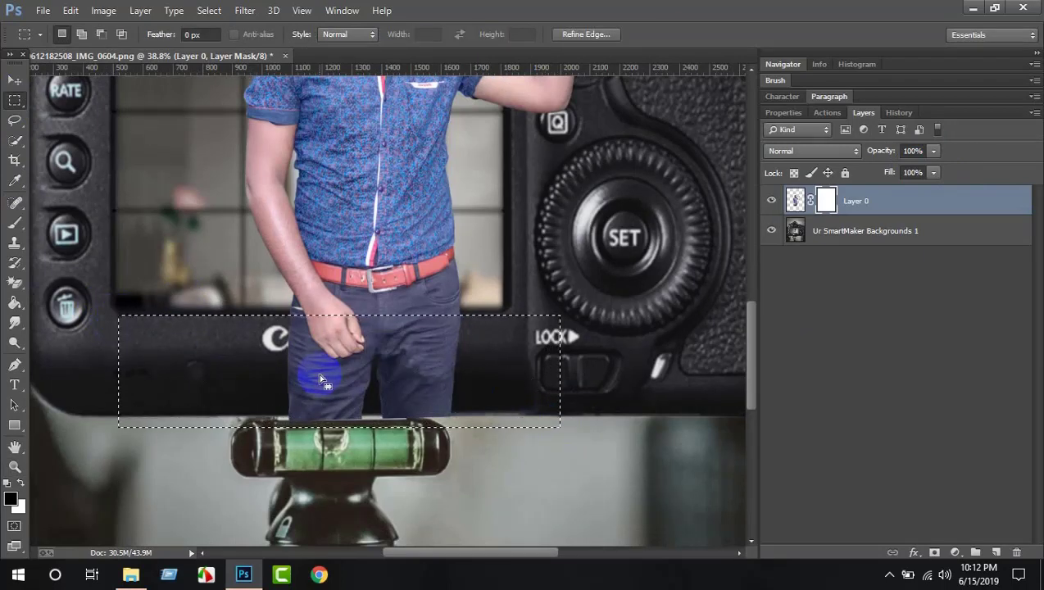
pyautogui.press('Up')
pyautogui.press('Up')
pyautogui.press('Up')
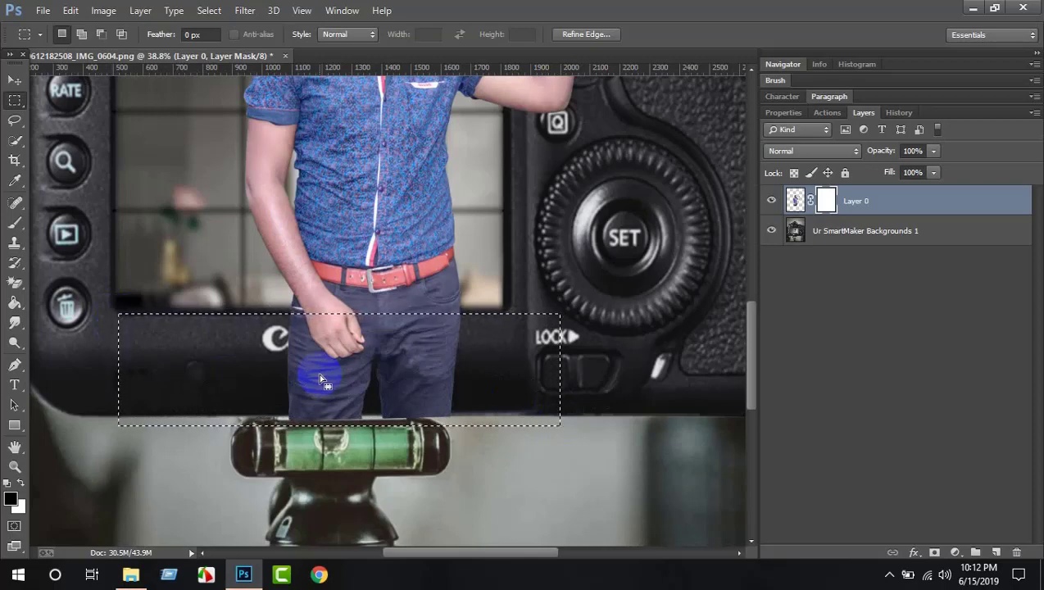
pyautogui.click(15, 223)
pyautogui.moveTo(193, 338)
pyautogui.mouseDown()
pyautogui.moveTo(492, 349)
pyautogui.moveTo(459, 320)
pyautogui.moveTo(296, 389)
pyautogui.moveTo(160, 402)
pyautogui.moveTo(462, 372)
pyautogui.moveTo(489, 397)
pyautogui.moveTo(575, 398)
pyautogui.mouseUp()
pyautogui.click(15, 142)
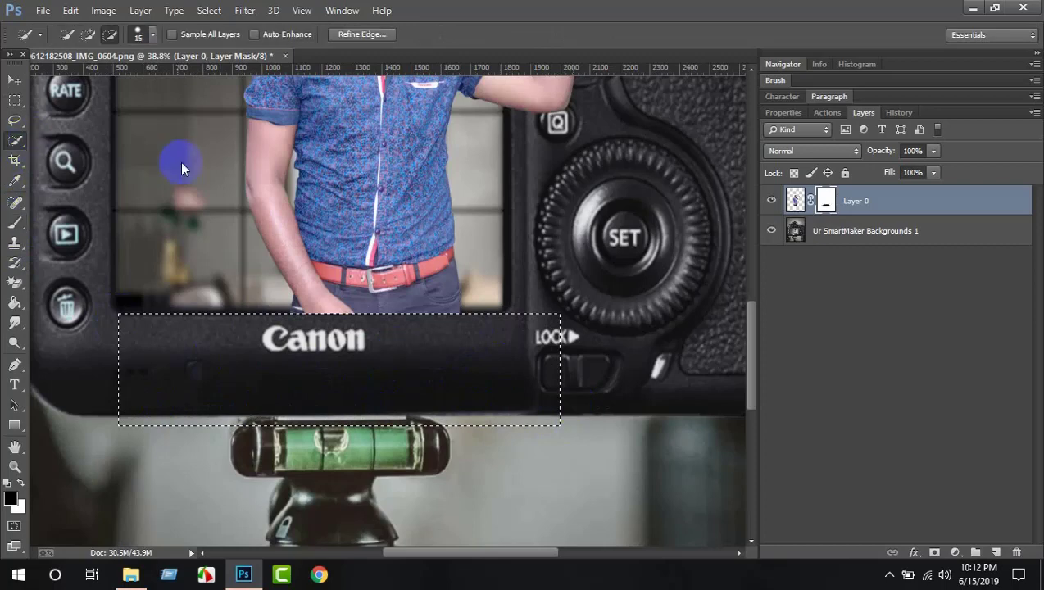
pyautogui.rightClick(177, 158)
pyautogui.click(205, 170)
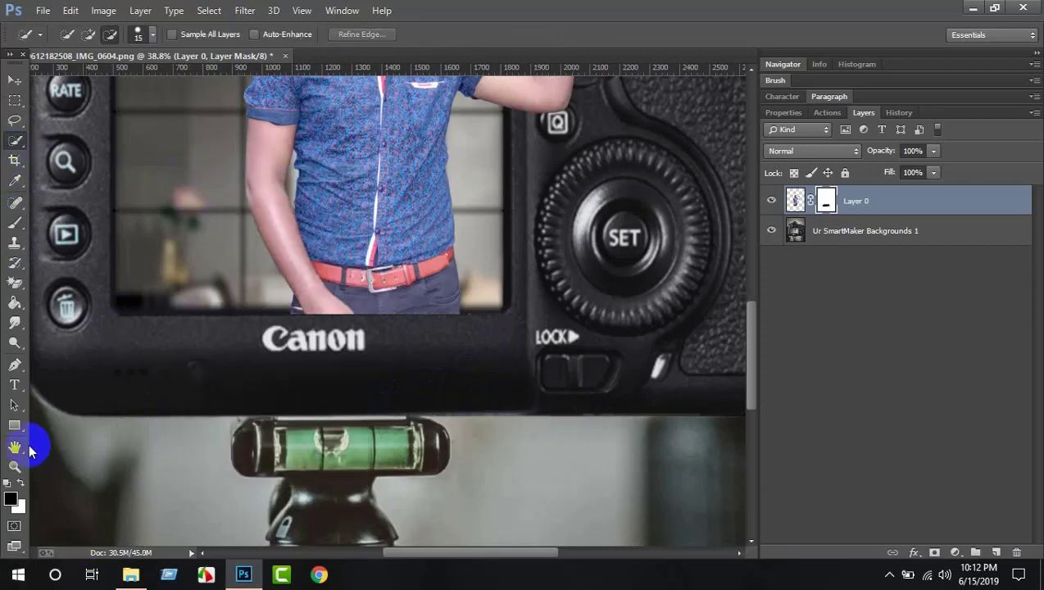
# Step: Zoom in on the belt, mask out leftover bits over the Canon logo, and deselect
pyautogui.click(15, 466)
pyautogui.moveTo(409, 288); pyautogui.dragTo(467, 373)
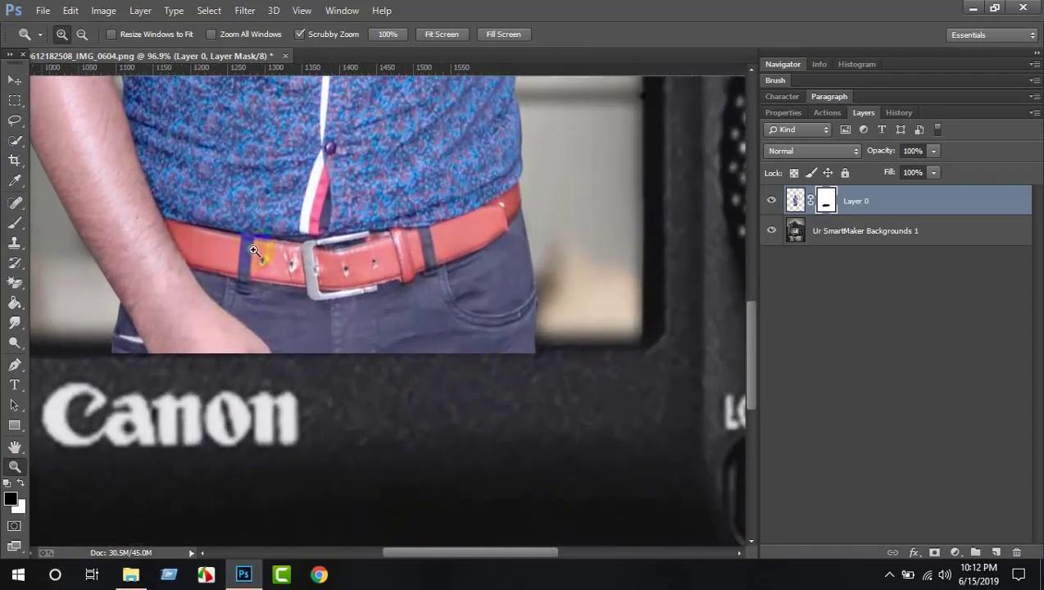
pyautogui.scroll(-1, 240, 247)
pyautogui.scroll(-1, 219, 246)
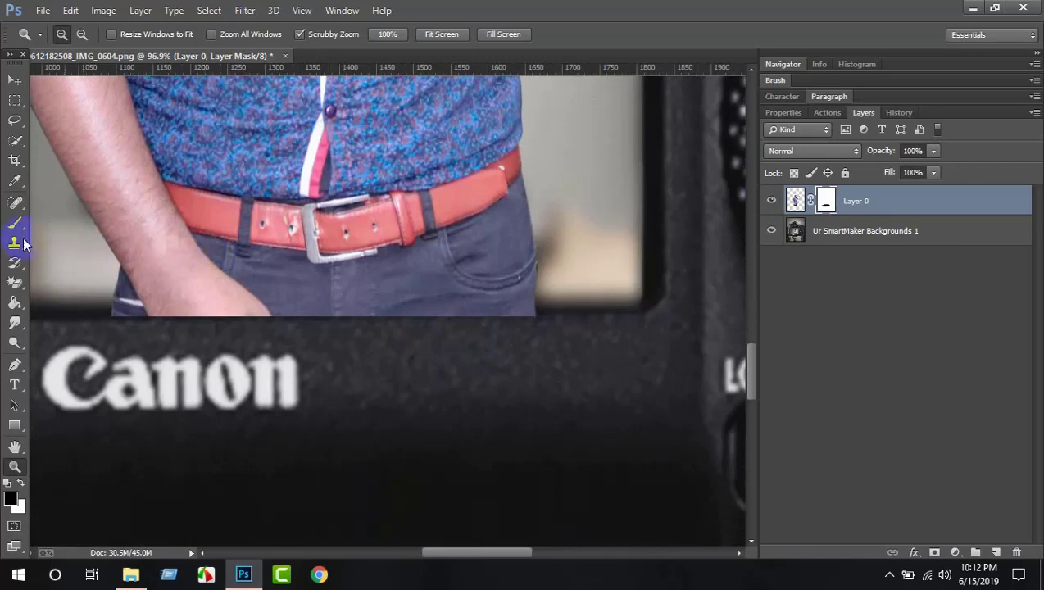
pyautogui.click(15, 100)
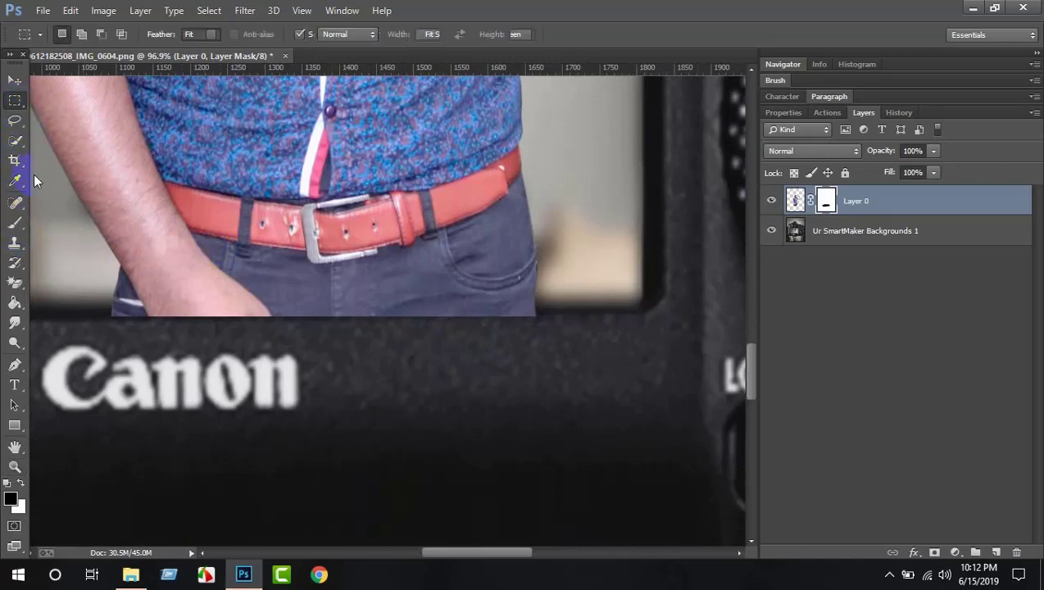
pyautogui.moveTo(74, 322)
pyautogui.mouseDown()
pyautogui.moveTo(648, 483)
pyautogui.moveTo(681, 522)
pyautogui.mouseUp()
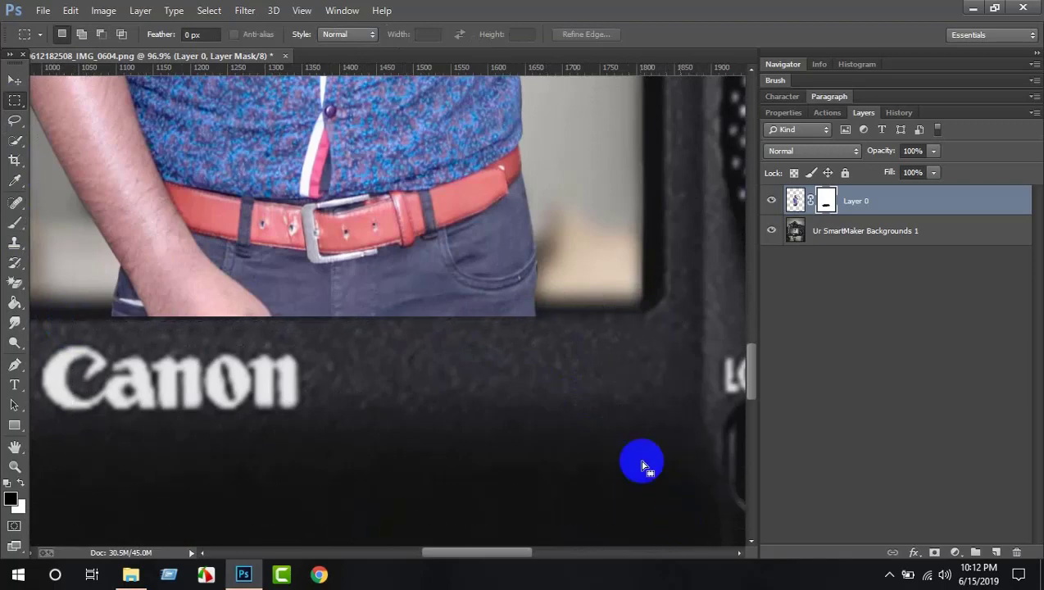
pyautogui.moveTo(542, 370); pyautogui.dragTo(546, 362)
pyautogui.click(15, 223)
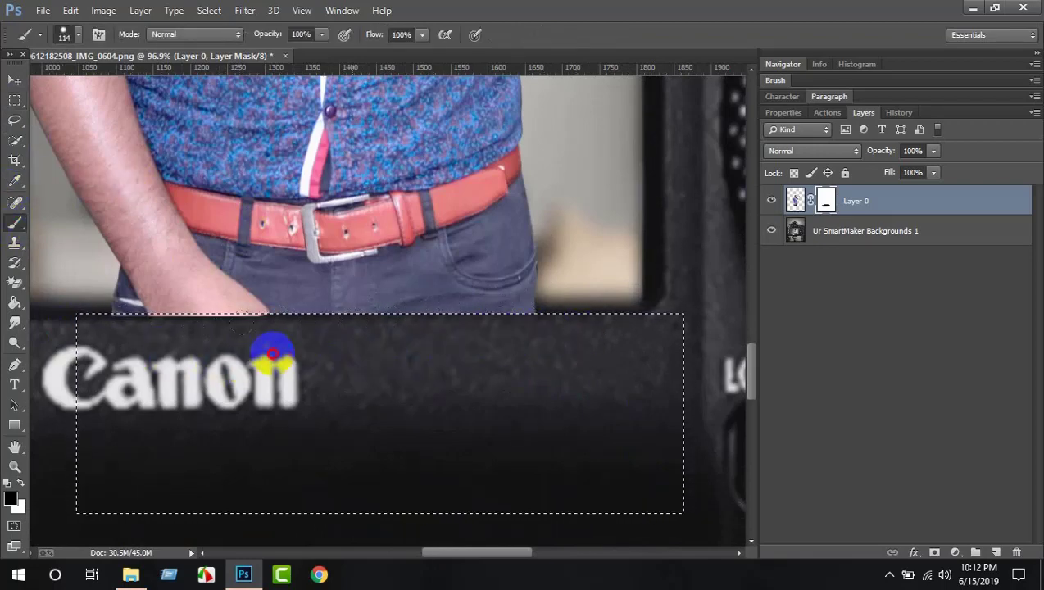
pyautogui.moveTo(272, 354); pyautogui.dragTo(119, 357)
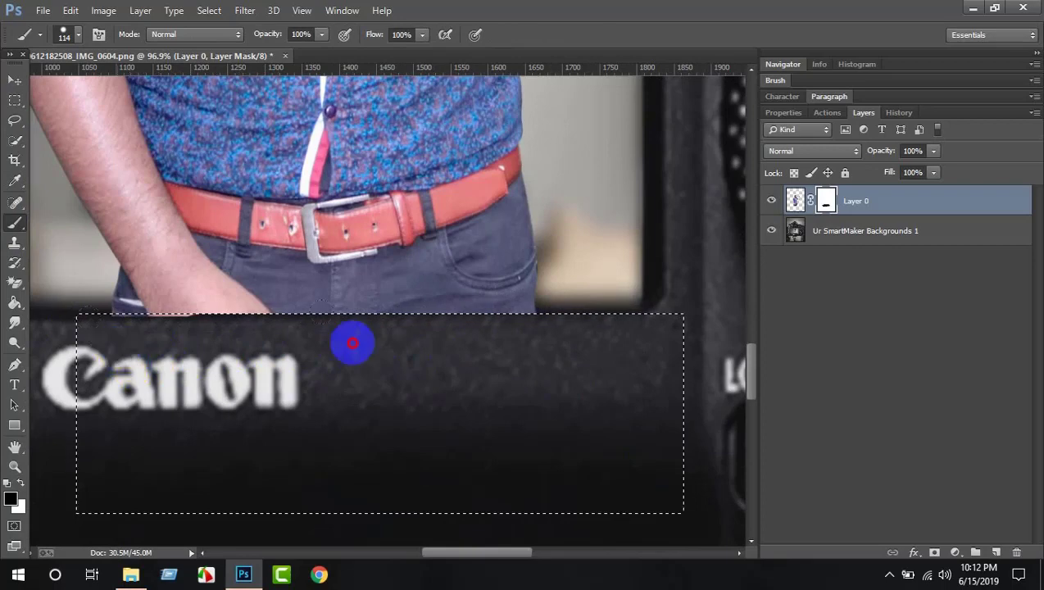
pyautogui.click(14, 140)
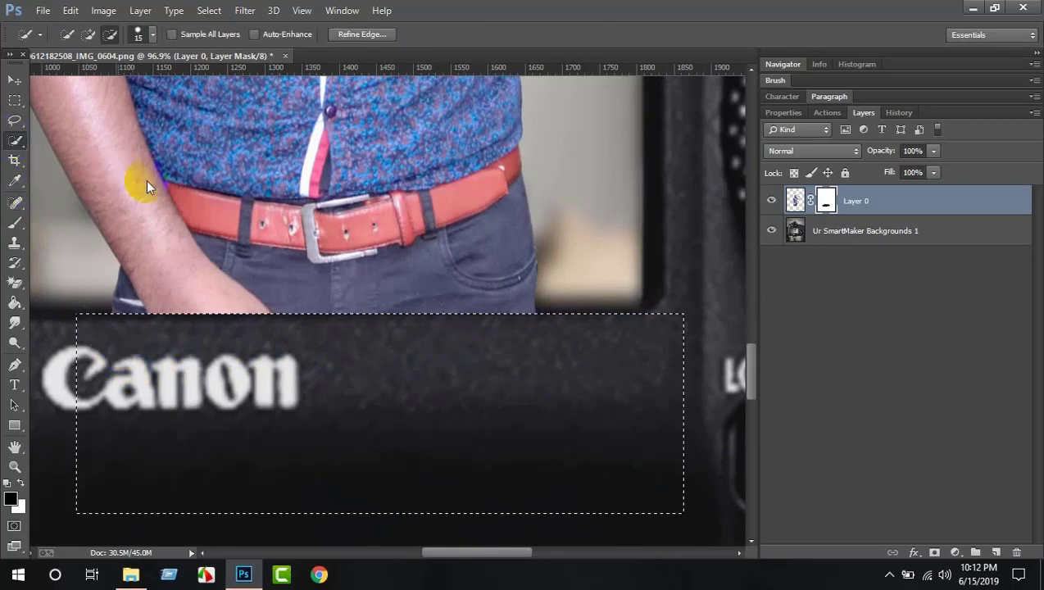
pyautogui.hotkey('ctrl', 'd')
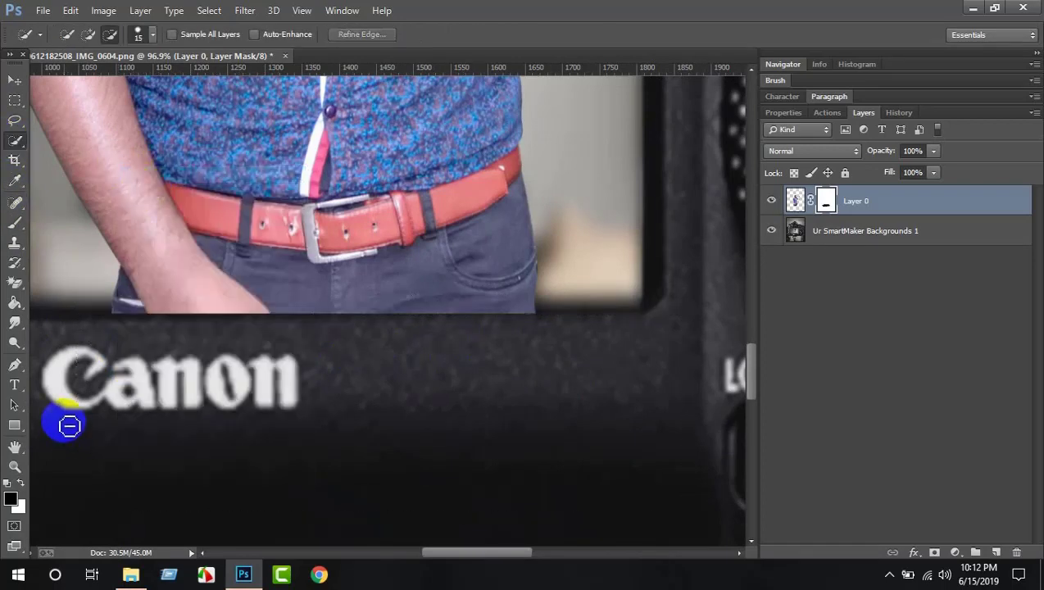
# Step: Apply Layer 0's mask and warp the man's bottom edge flush with the LCD's lower border
pyautogui.rightClick(824, 205)
pyautogui.click(823, 251)
pyautogui.click(54, 9)
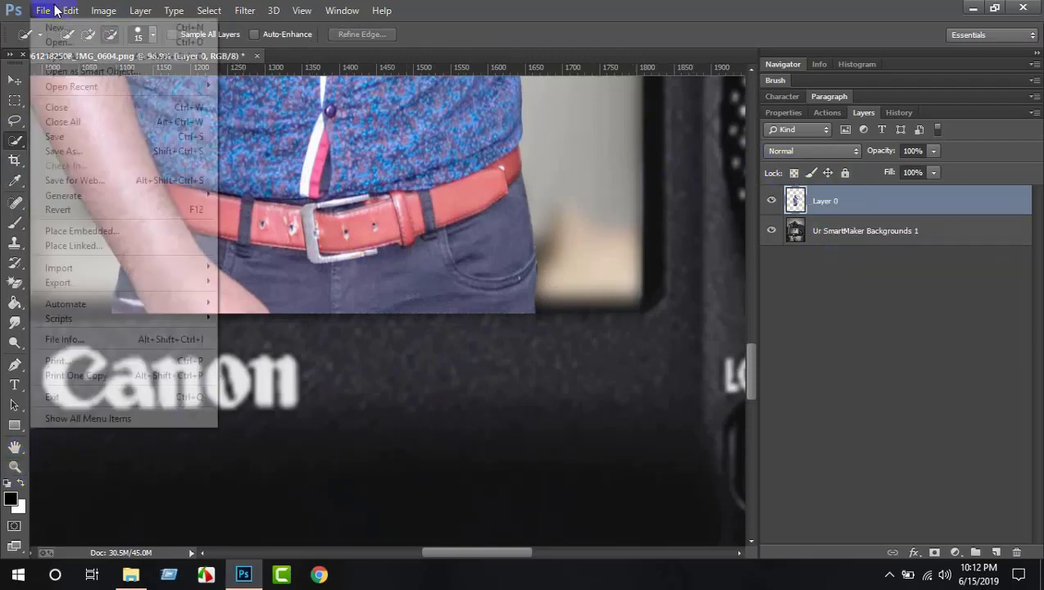
pyautogui.moveTo(71, 10)
pyautogui.click(193, 291)
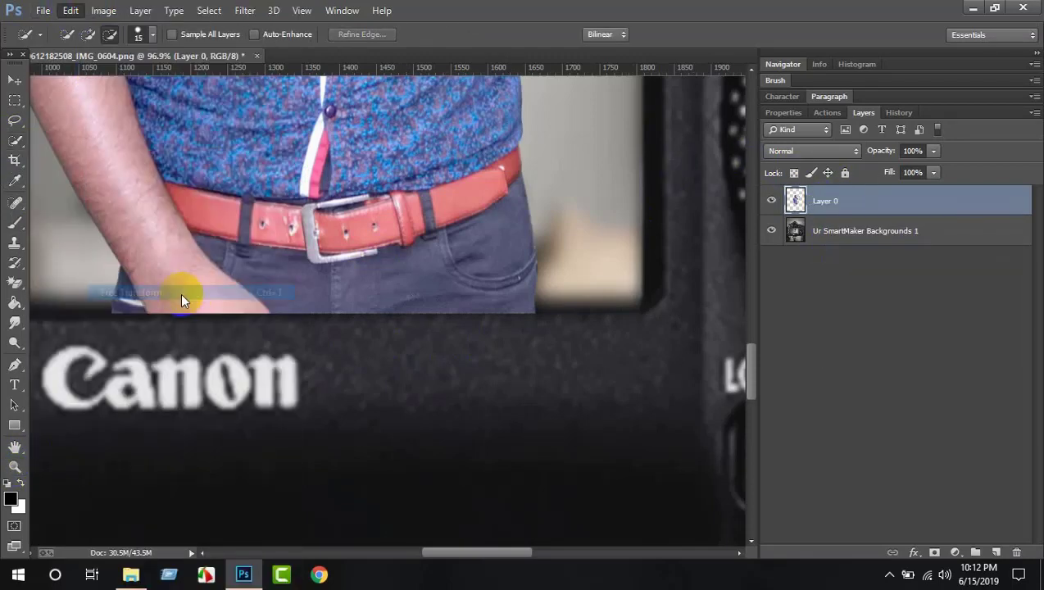
pyautogui.rightClick(144, 291)
pyautogui.click(174, 406)
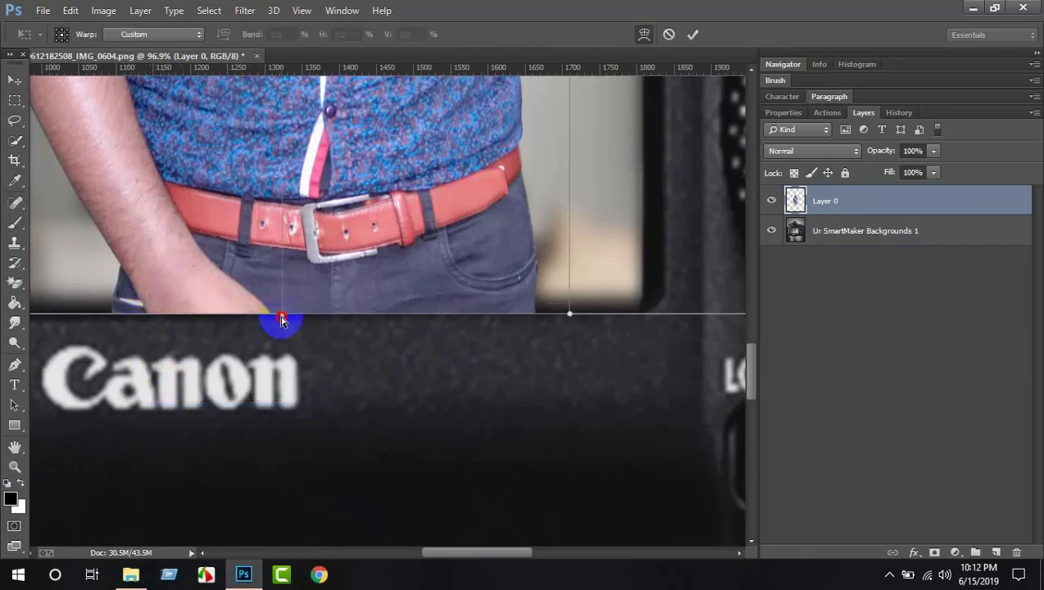
pyautogui.moveTo(281, 319); pyautogui.dragTo(282, 323)
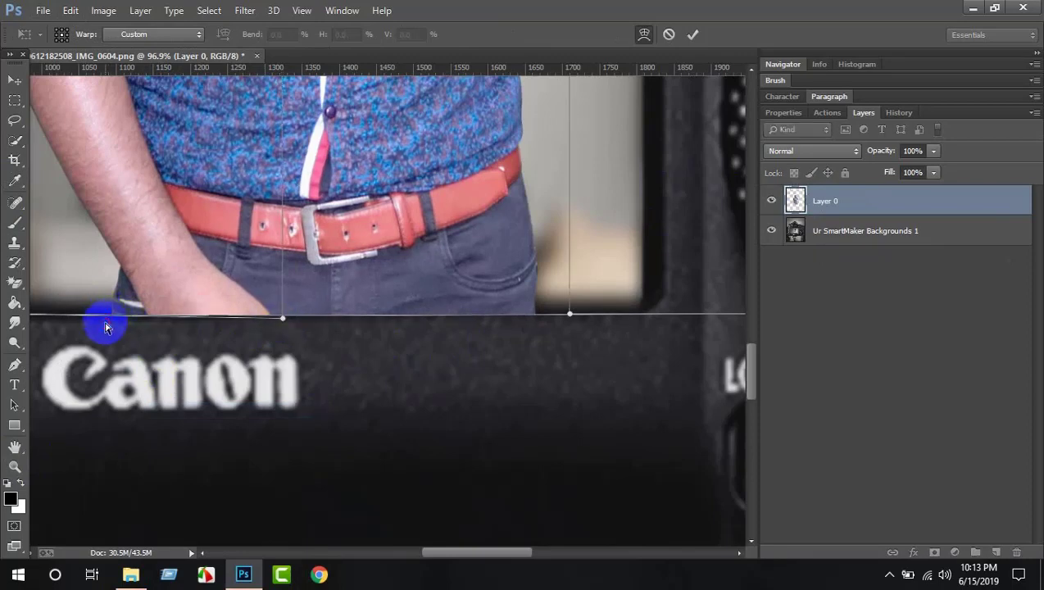
pyautogui.moveTo(104, 326); pyautogui.dragTo(107, 324)
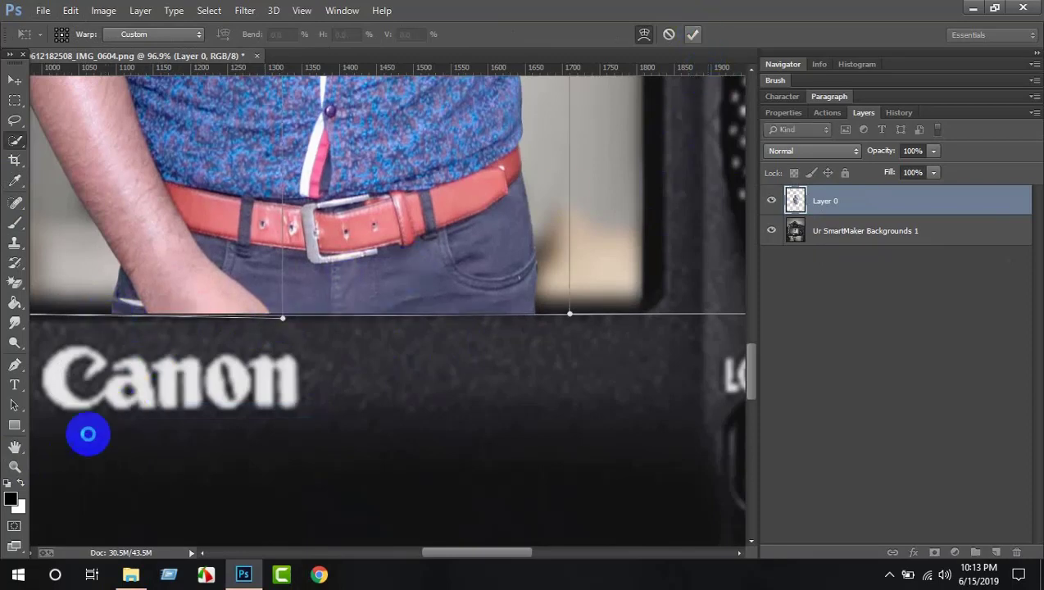
pyautogui.click(14, 466)
# Step: Zoom out, view the image at 100%, then fit the whole image on screen
pyautogui.moveTo(371, 354); pyautogui.dragTo(205, 226)
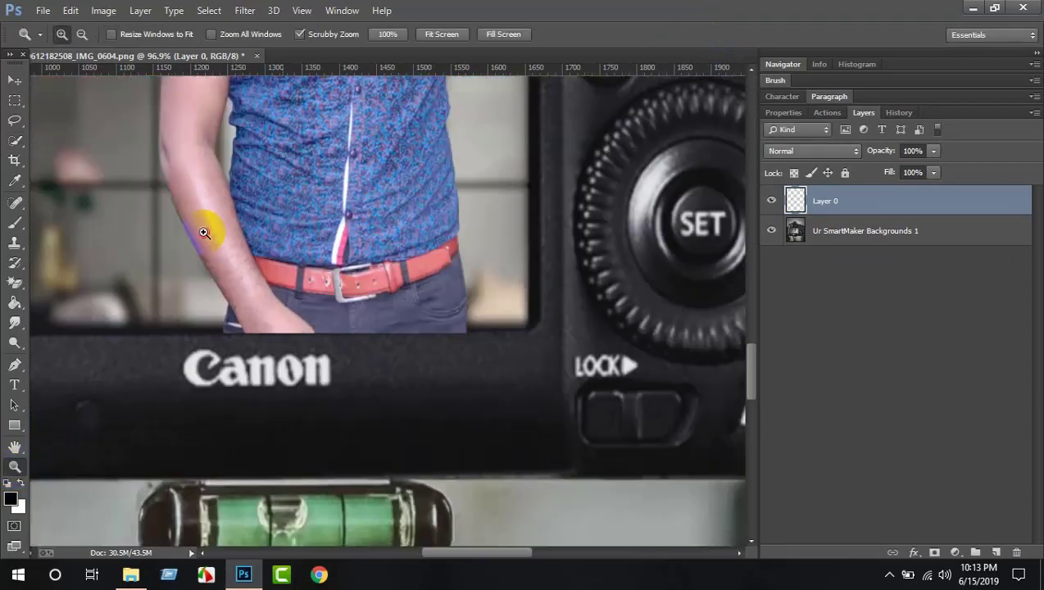
pyautogui.rightClick(373, 266)
pyautogui.click(393, 289)
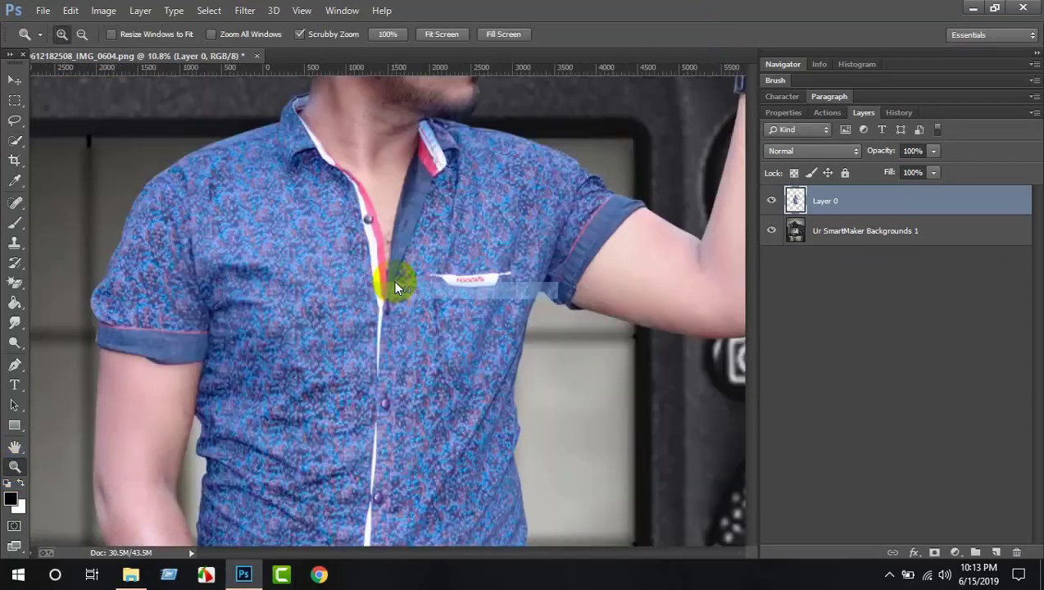
pyautogui.rightClick(374, 285)
pyautogui.click(382, 295)
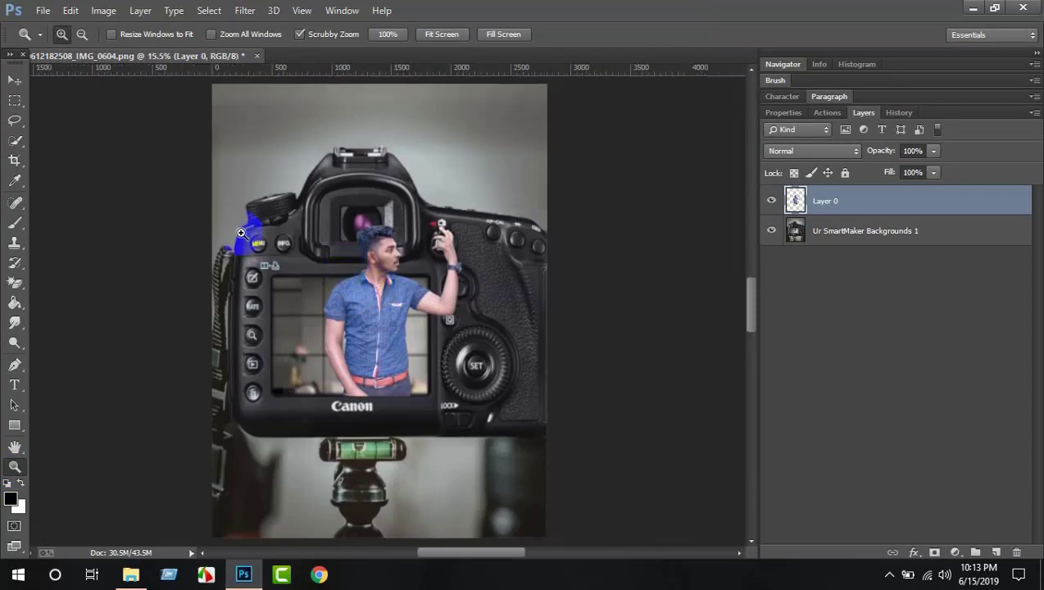
# Step: Load Layer 0's outline as a selection and add a new empty Layer 1
pyautogui.click(14, 82)
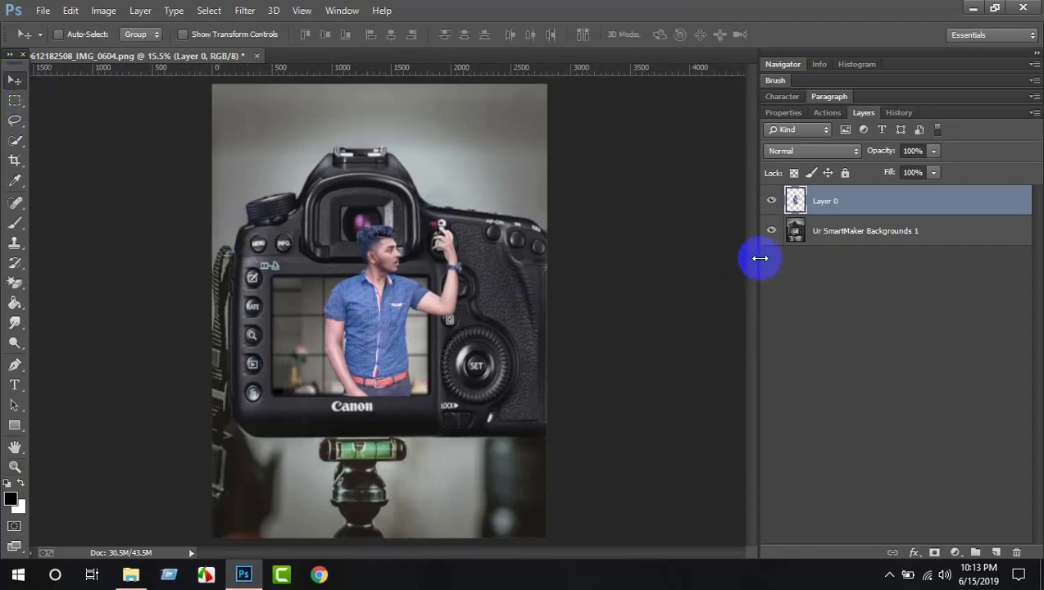
pyautogui.click(795, 203)
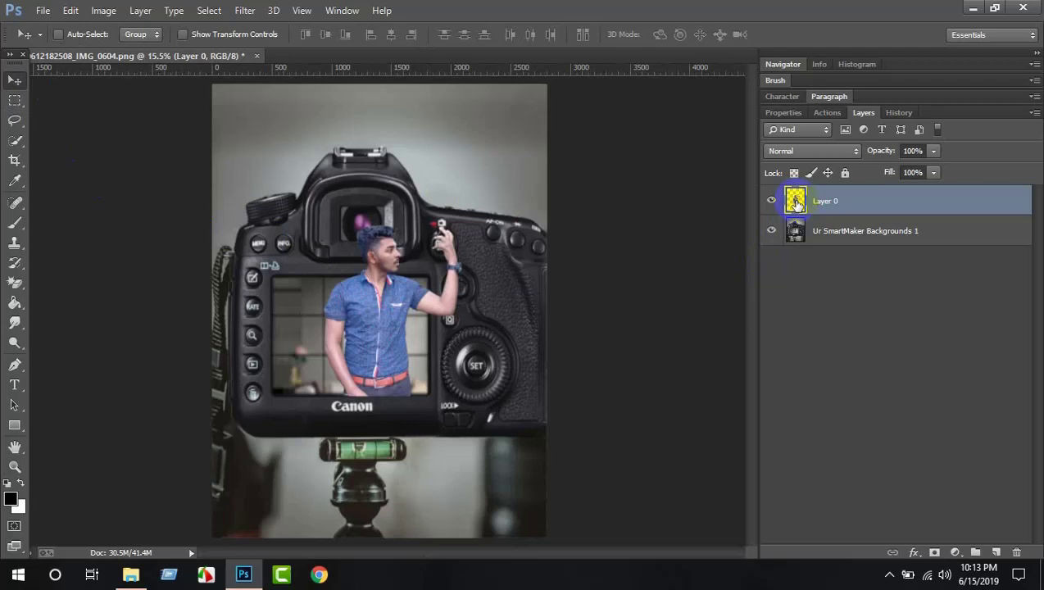
pyautogui.keyDown('ctrl'); pyautogui.click(797, 203); pyautogui.keyUp('ctrl')
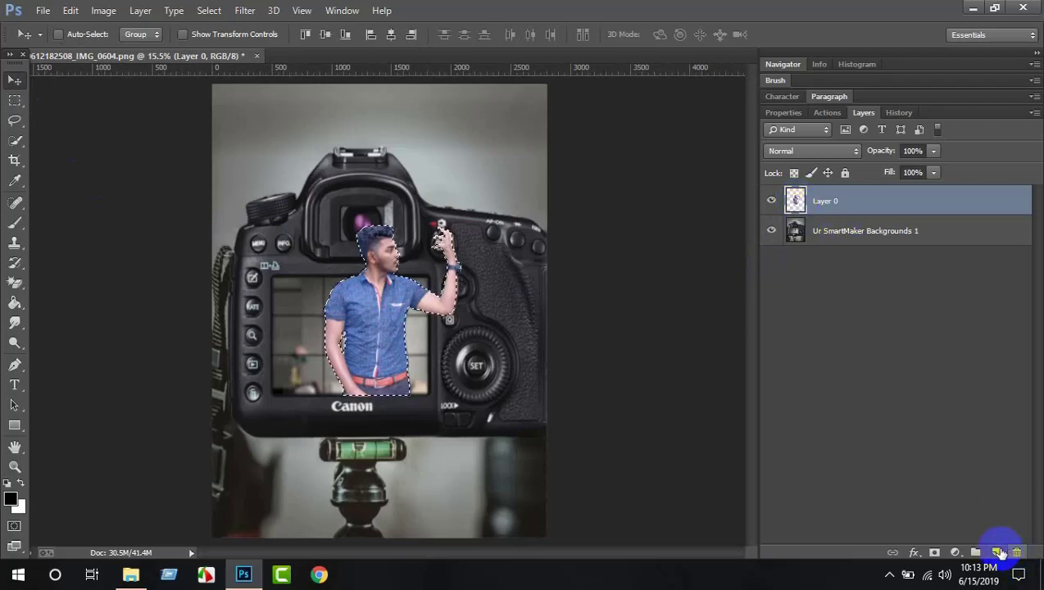
pyautogui.click(998, 554)
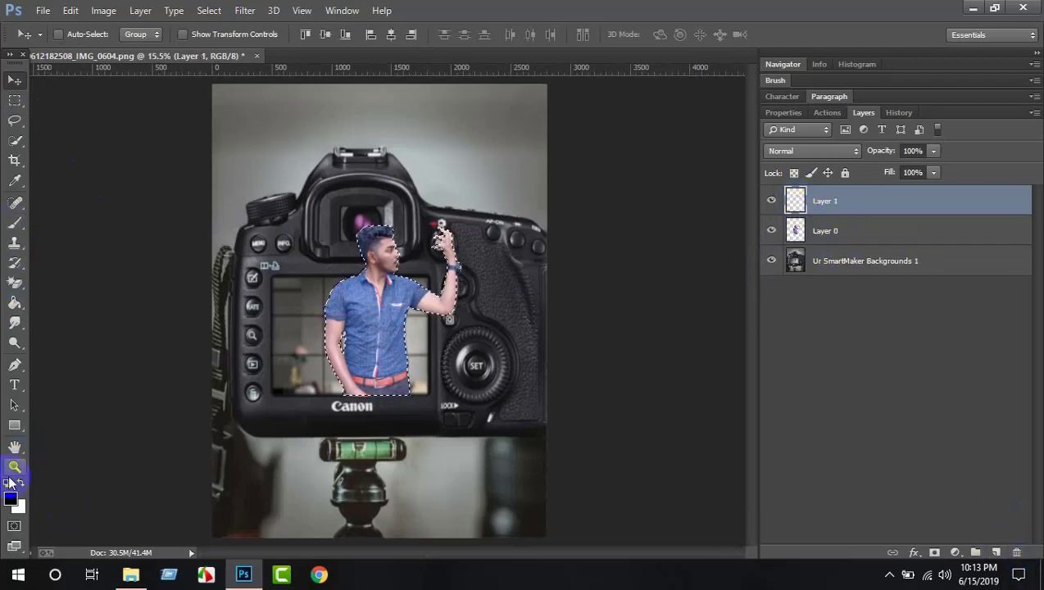
pyautogui.click(15, 466)
# Step: Set the brush to Color mode at 12% opacity and 188 px size
pyautogui.moveTo(447, 297)
pyautogui.mouseDown()
pyautogui.moveTo(462, 327)
pyautogui.moveTo(252, 225)
pyautogui.mouseUp()
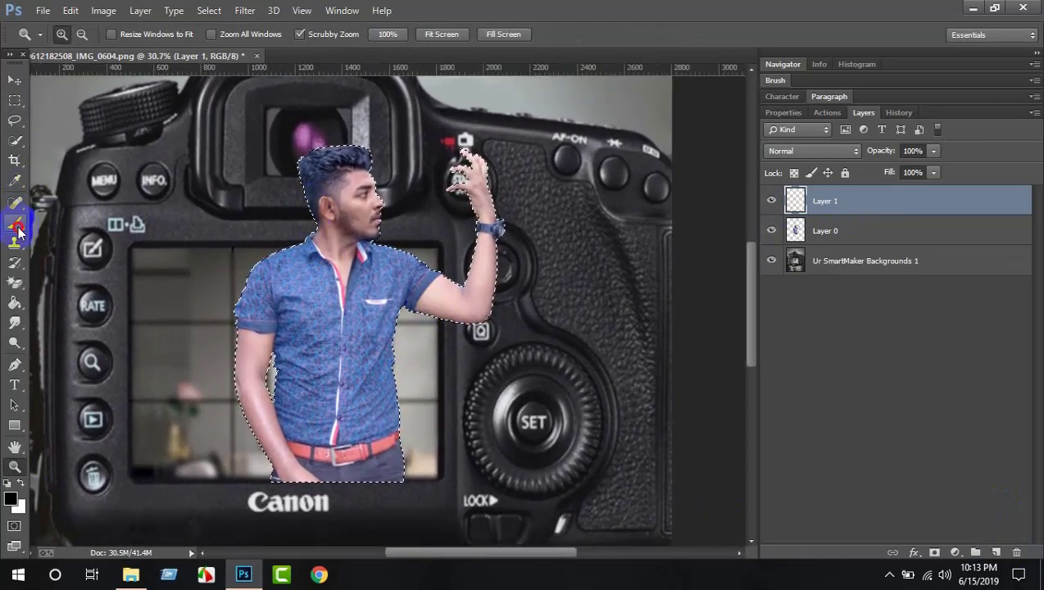
pyautogui.click(15, 222)
pyautogui.click(257, 35)
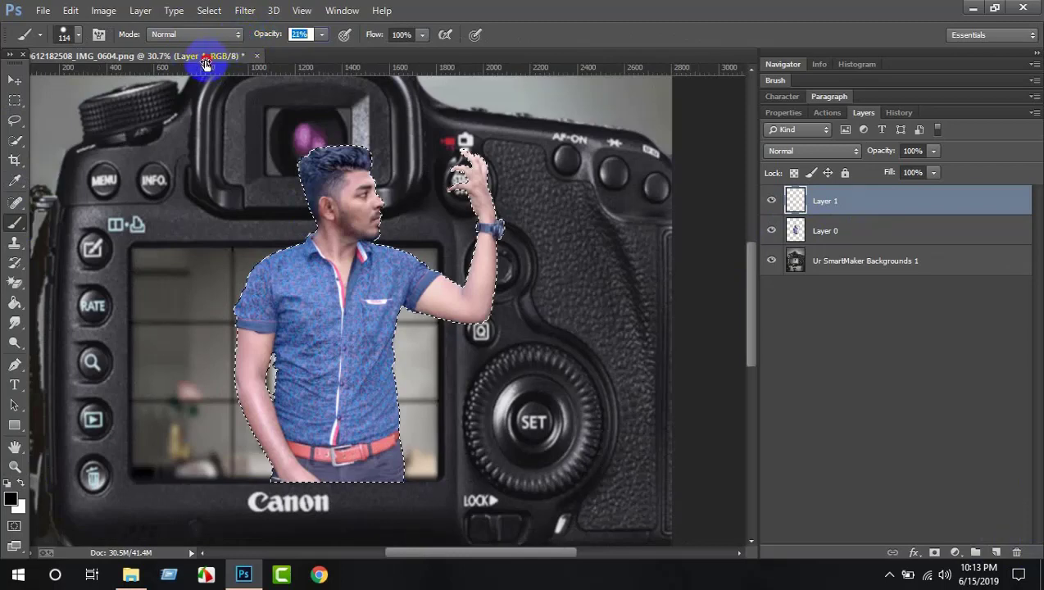
pyautogui.write('18')
pyautogui.click(204, 34)
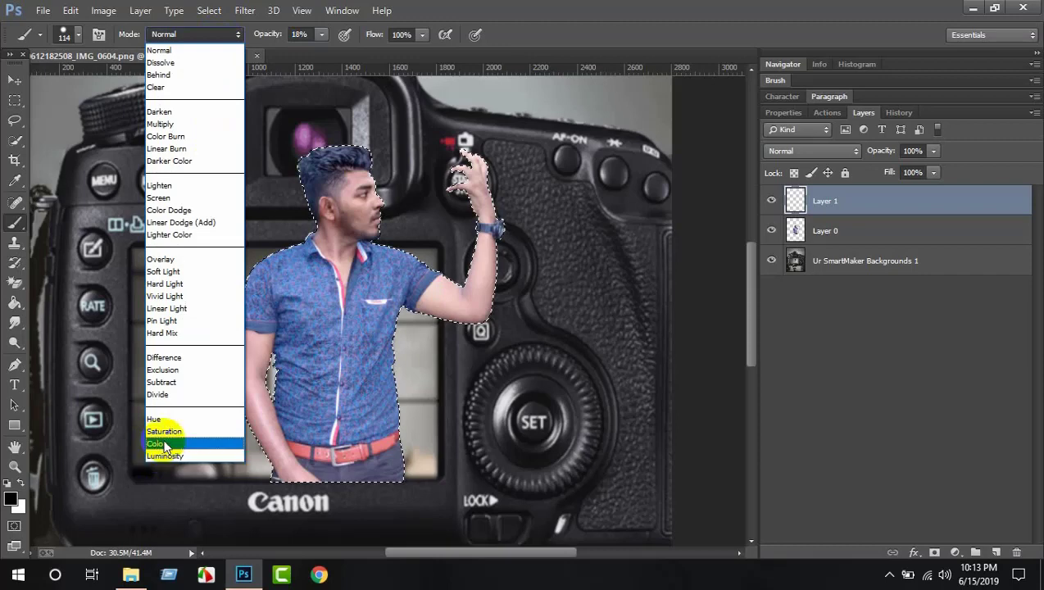
pyautogui.click(156, 449)
pyautogui.click(335, 331)
pyautogui.moveTo(272, 34); pyautogui.dragTo(263, 36)
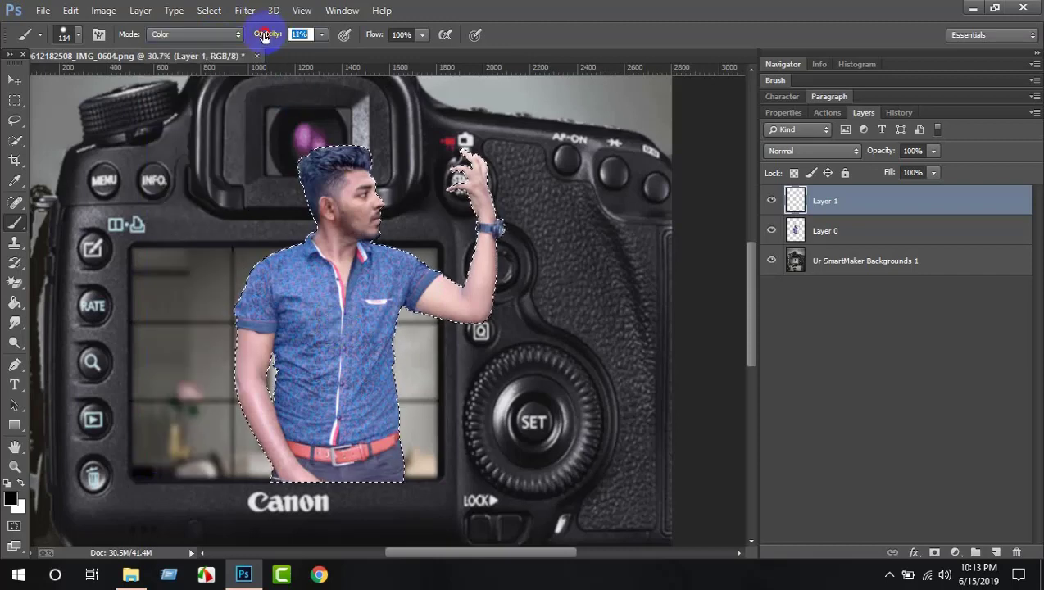
pyautogui.click(351, 121)
pyautogui.rightClick(350, 120)
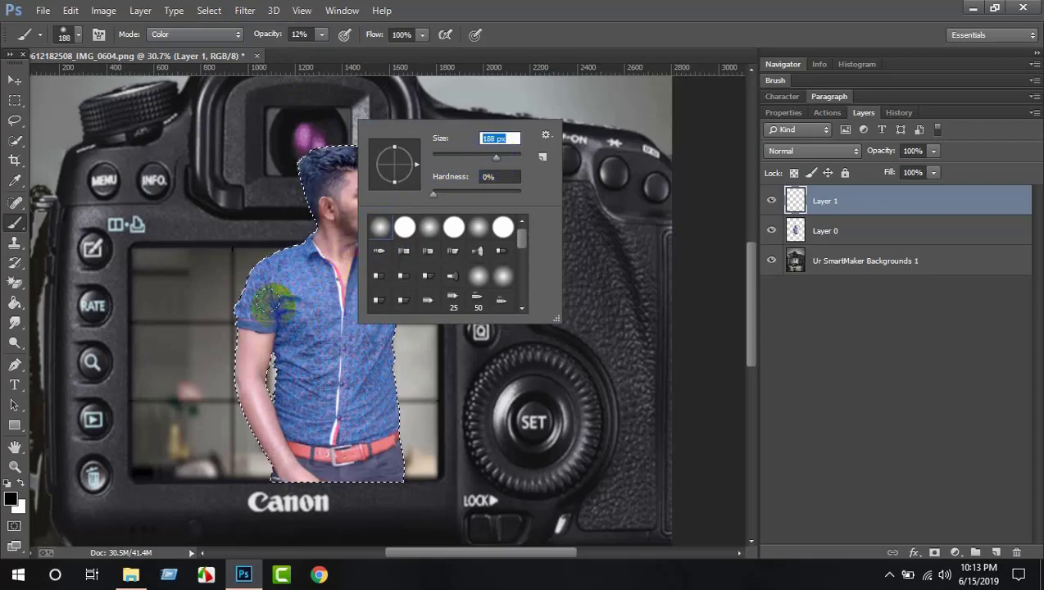
# Step: Tint the man's arms, shirt, belt area and hair on Layer 1 at 12%
pyautogui.click(252, 363)
pyautogui.moveTo(252, 363); pyautogui.dragTo(273, 428)
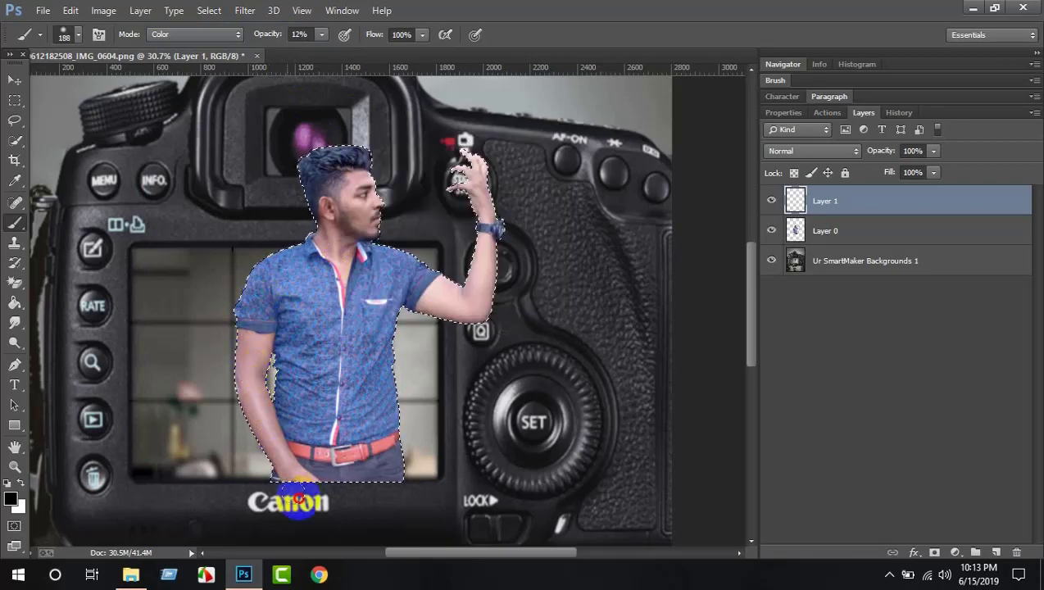
pyautogui.moveTo(298, 497); pyautogui.dragTo(407, 485)
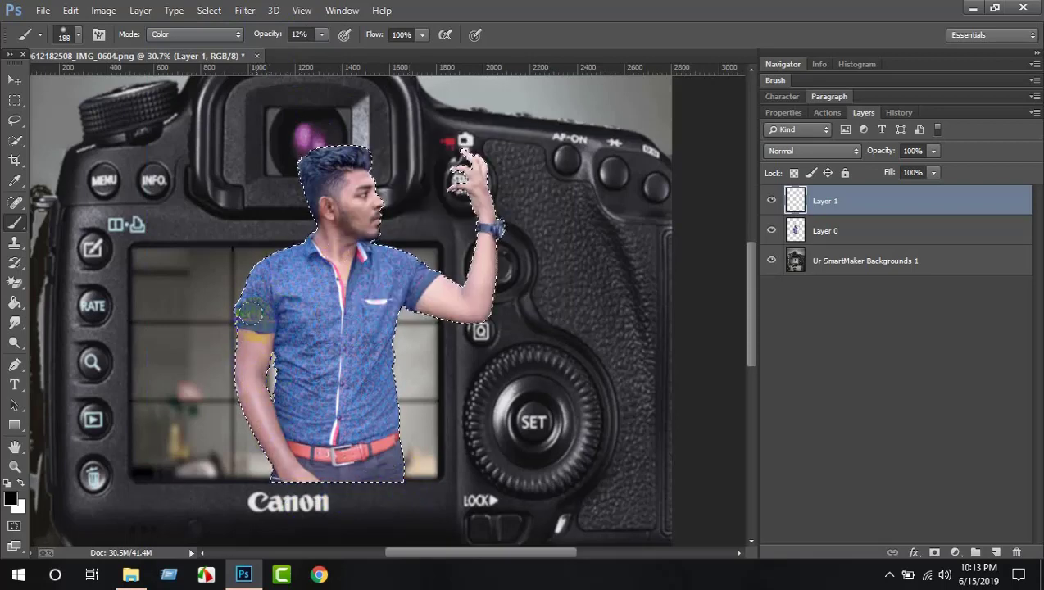
pyautogui.moveTo(251, 311); pyautogui.dragTo(267, 284)
pyautogui.moveTo(331, 259)
pyautogui.mouseDown()
pyautogui.moveTo(373, 335)
pyautogui.moveTo(325, 301)
pyautogui.mouseUp()
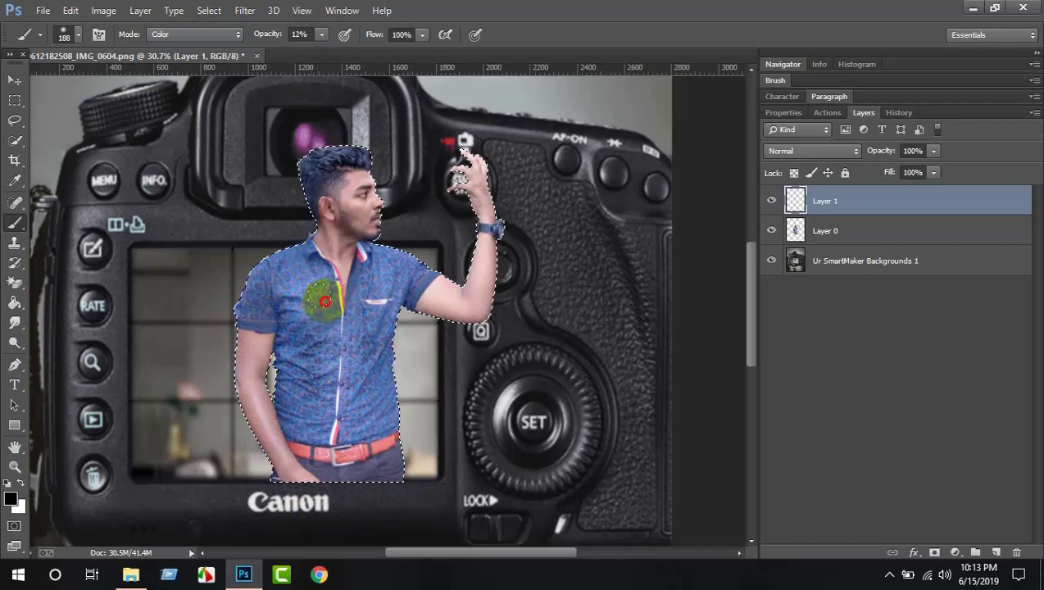
pyautogui.moveTo(306, 476)
pyautogui.mouseDown()
pyautogui.moveTo(349, 420)
pyautogui.moveTo(412, 424)
pyautogui.mouseUp()
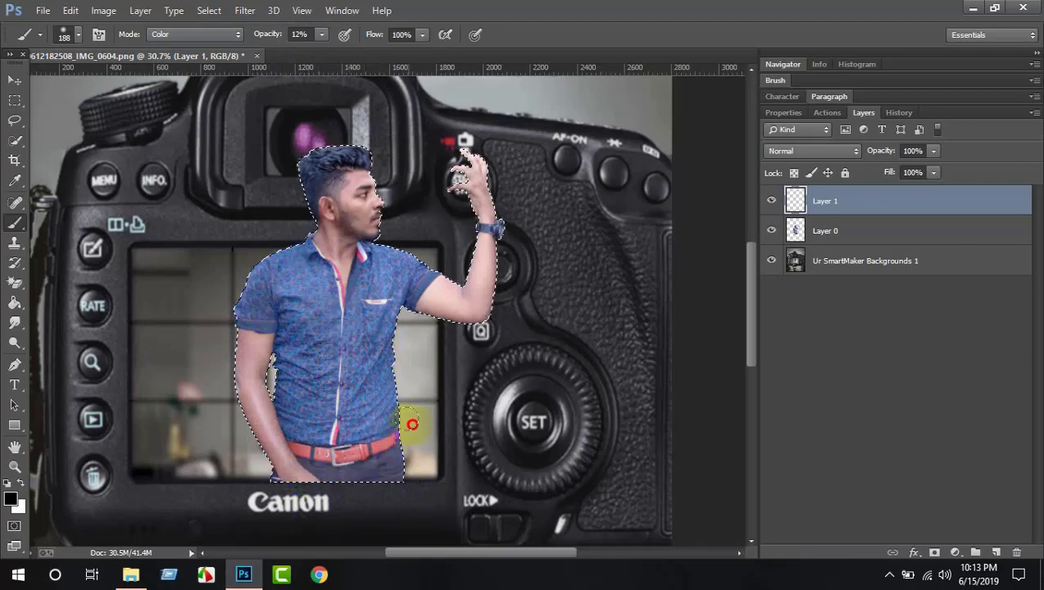
pyautogui.moveTo(303, 484); pyautogui.dragTo(349, 426)
pyautogui.scroll(2, 396, 302)
pyautogui.moveTo(396, 308)
pyautogui.mouseDown()
pyautogui.moveTo(473, 336)
pyautogui.moveTo(466, 215)
pyautogui.moveTo(456, 210)
pyautogui.mouseUp()
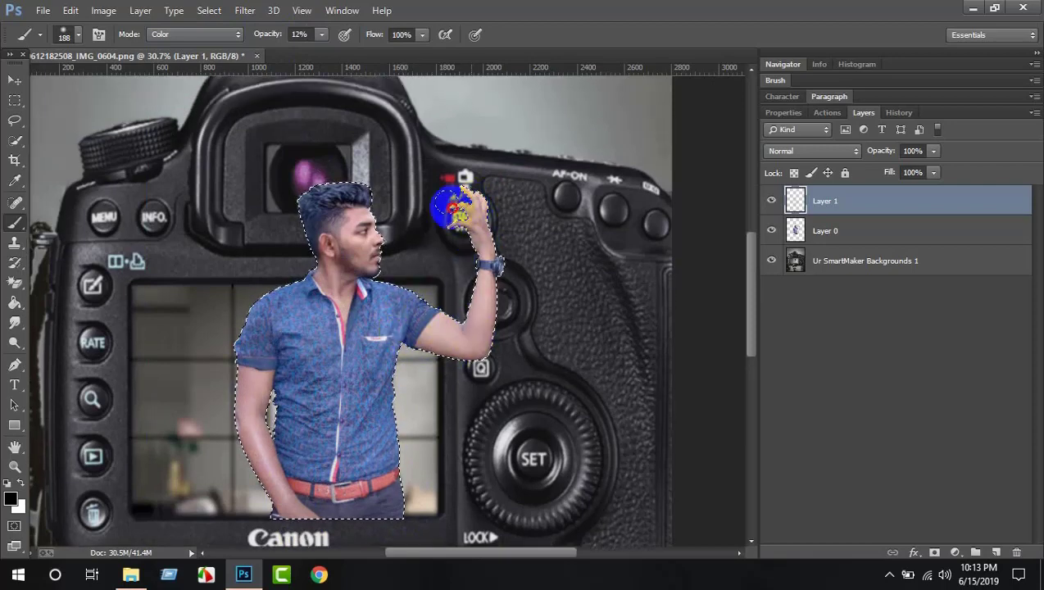
pyautogui.moveTo(326, 285)
pyautogui.mouseDown()
pyautogui.moveTo(360, 195)
pyautogui.moveTo(292, 198)
pyautogui.mouseUp()
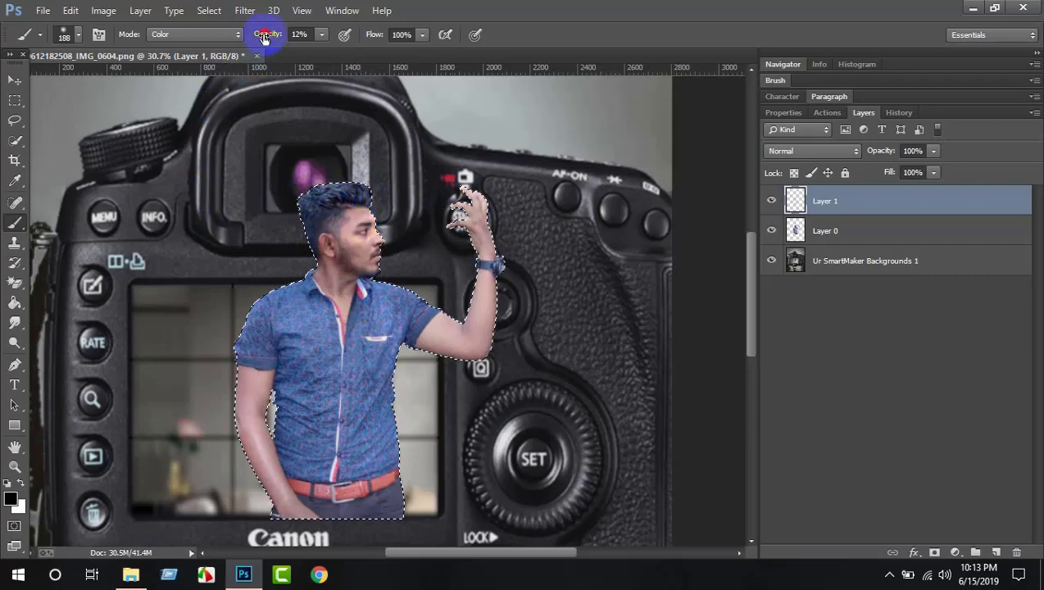
# Step: Faintly tint the forehead at 3% opacity, then undo that face stroke
pyautogui.moveTo(263, 38); pyautogui.dragTo(326, 139)
pyautogui.moveTo(276, 37); pyautogui.dragTo(350, 128)
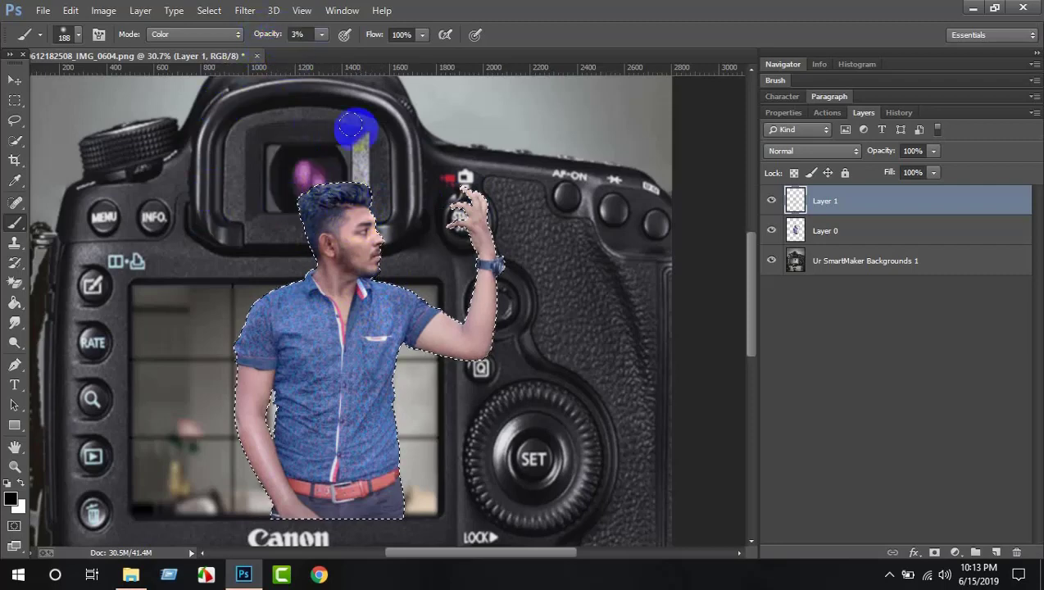
pyautogui.moveTo(360, 205); pyautogui.dragTo(355, 212)
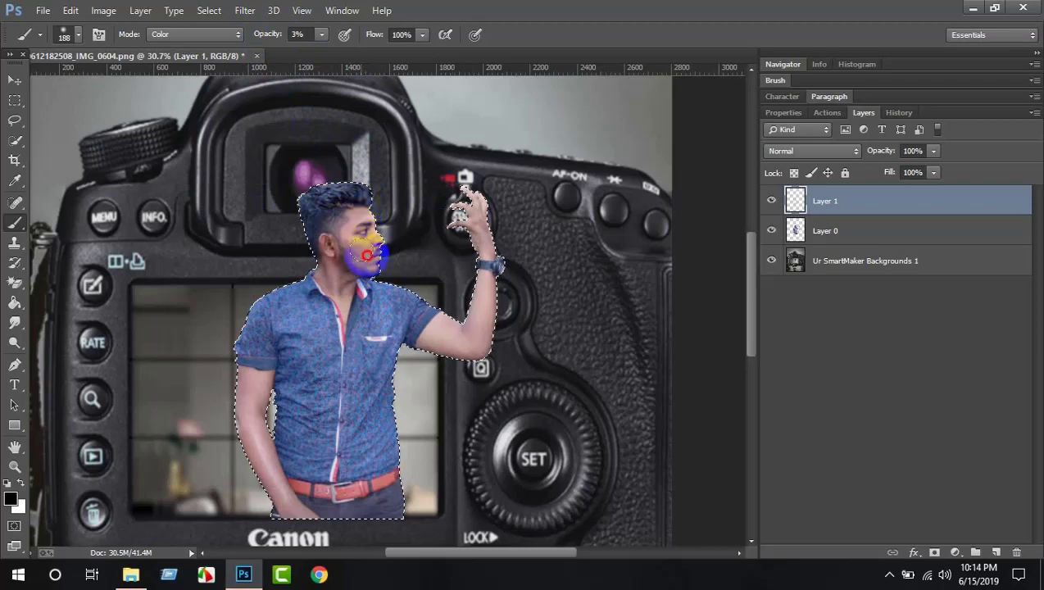
pyautogui.hotkey('ctrl', 'z')
# Step: Reset the brush to 100% opacity and Normal blend mode
pyautogui.click(322, 34)
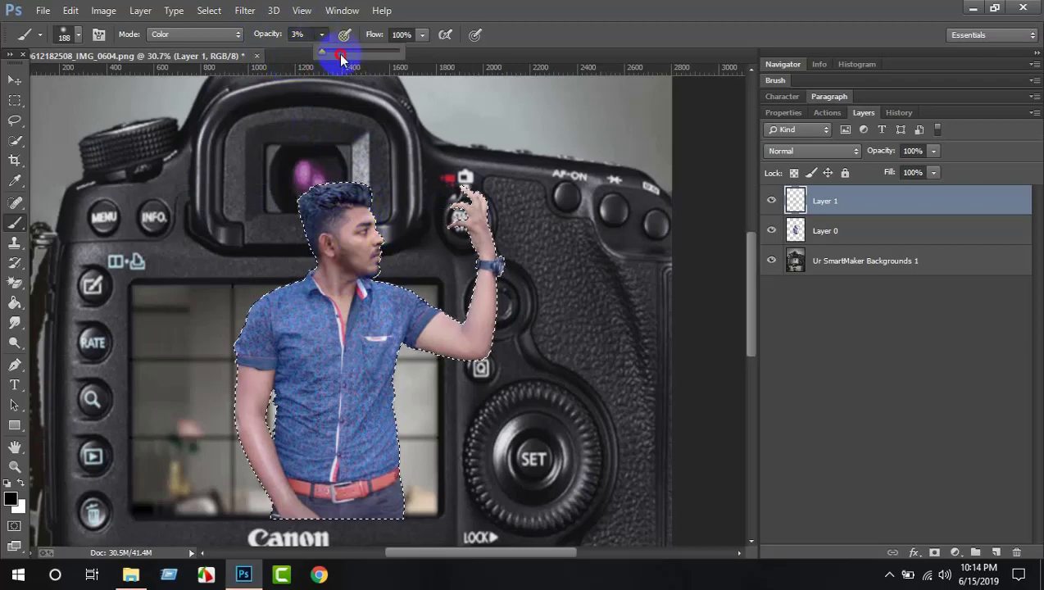
pyautogui.moveTo(337, 50); pyautogui.dragTo(467, 51)
pyautogui.click(211, 35)
pyautogui.click(208, 43)
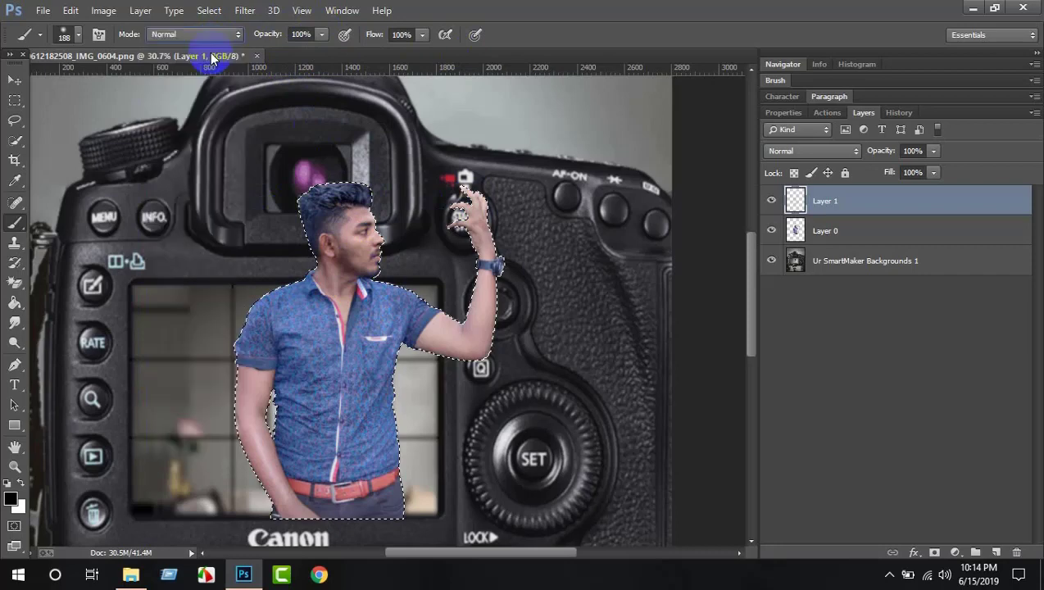
pyautogui.click(15, 467)
# Step: Fit the image on screen and deselect the man's outline
pyautogui.rightClick(262, 273)
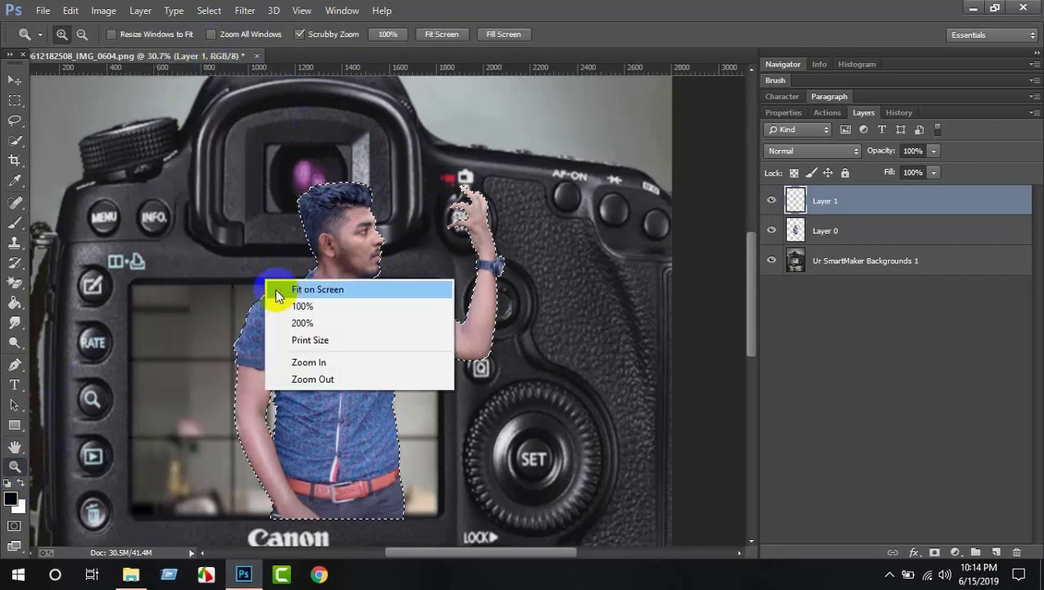
pyautogui.click(283, 288)
pyautogui.click(16, 138)
pyautogui.rightClick(252, 147)
pyautogui.click(262, 158)
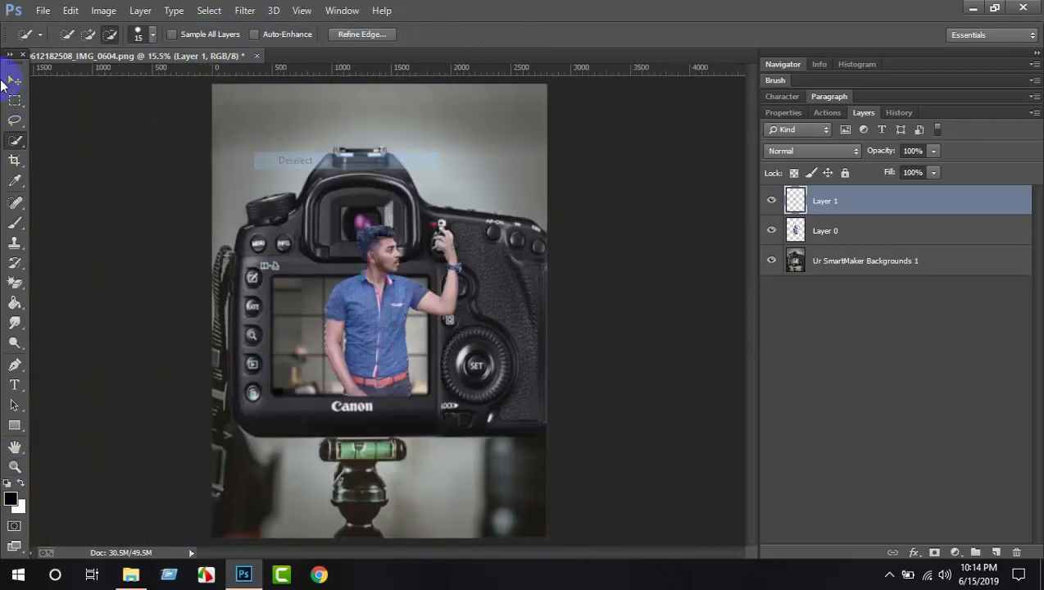
# Step: Compare Layer 1 on and off, then Merge Down and Merge Visible into Layer 0
pyautogui.click(13, 81)
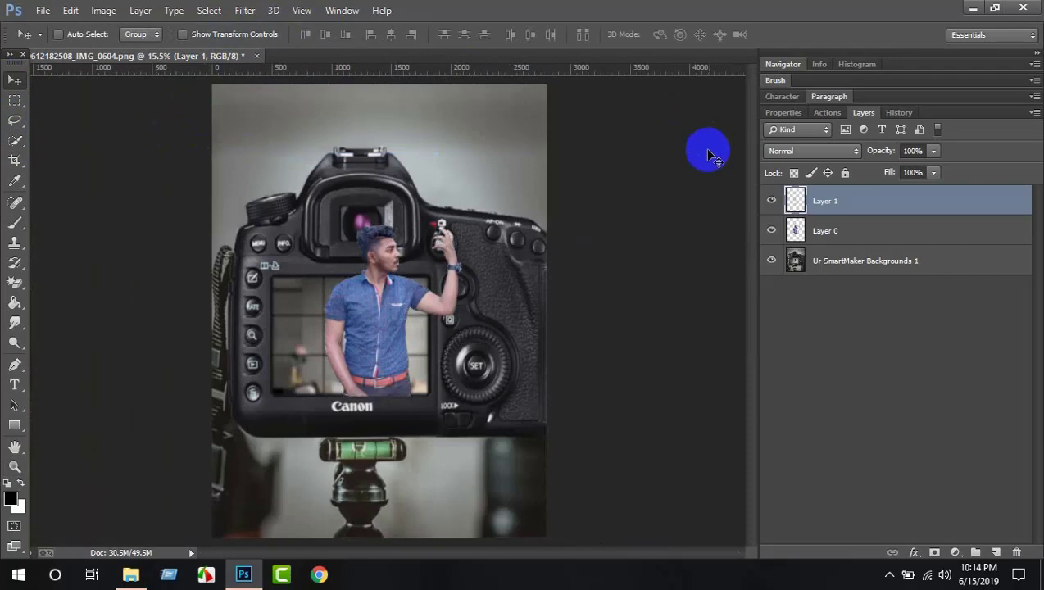
pyautogui.click(768, 201)
pyautogui.click(769, 200)
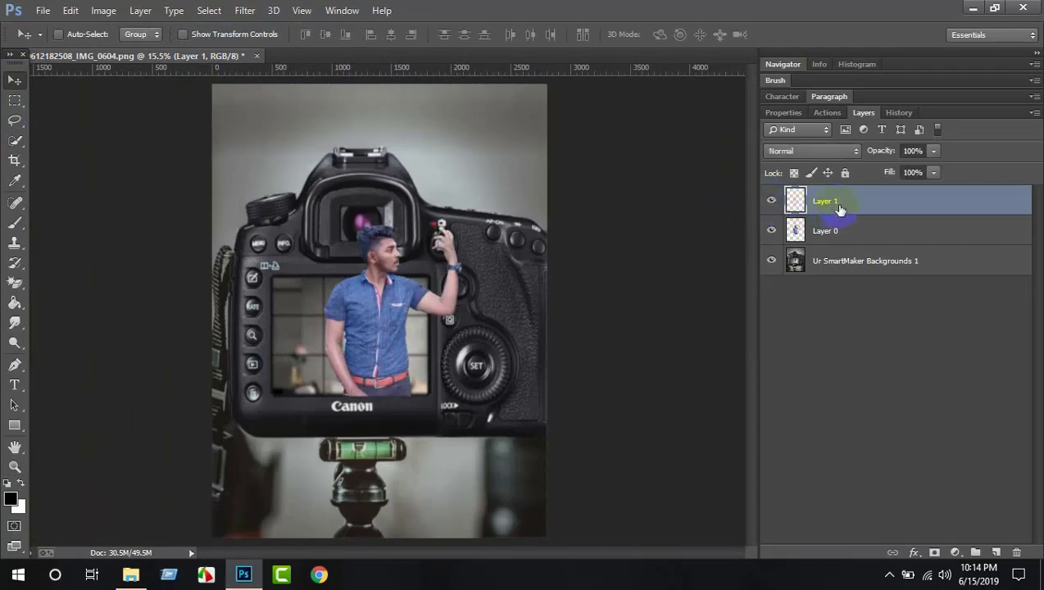
pyautogui.rightClick(859, 205)
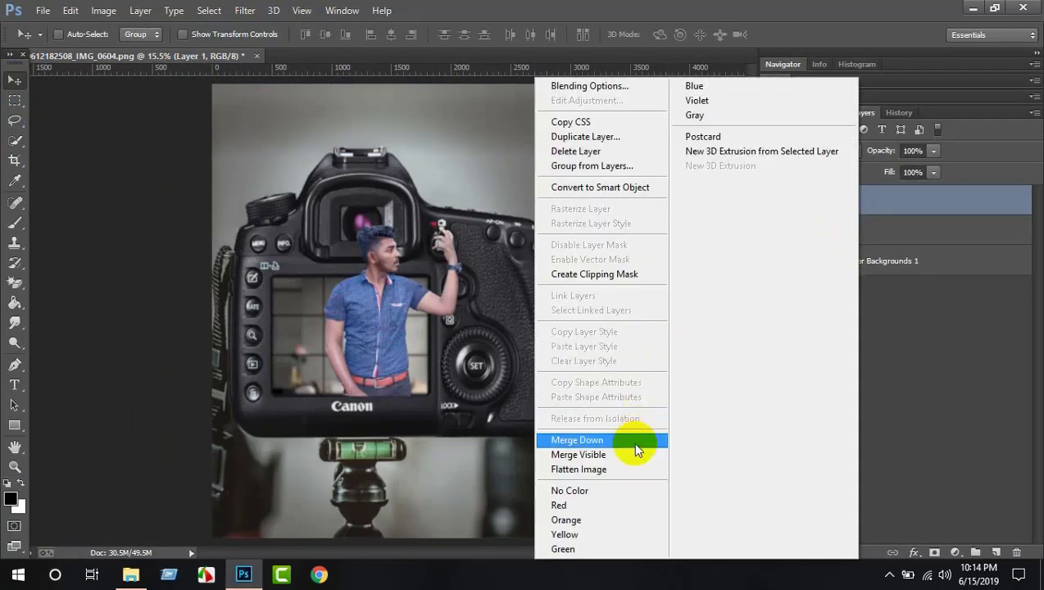
pyautogui.click(635, 445)
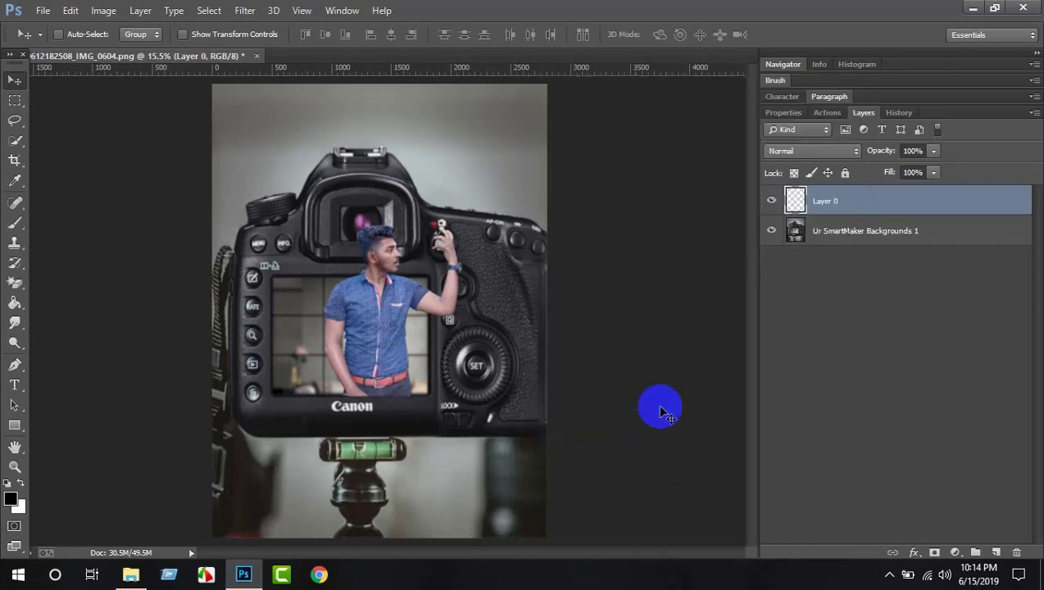
pyautogui.rightClick(833, 206)
pyautogui.click(609, 454)
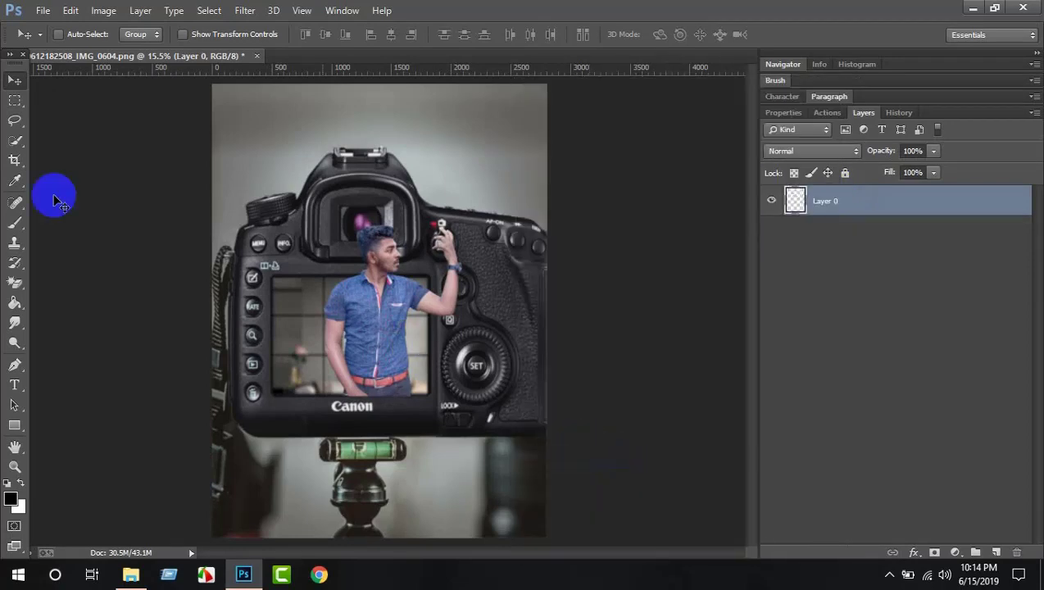
# Step: Commit the crop and open the Camera Raw Filter on the merged composite
pyautogui.click(15, 161)
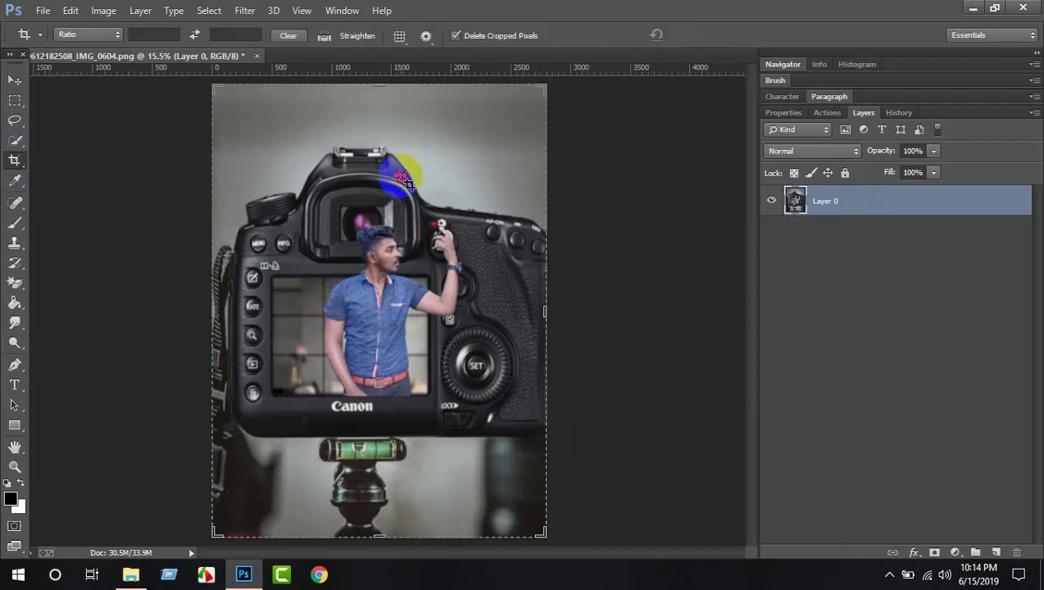
pyautogui.click(706, 38)
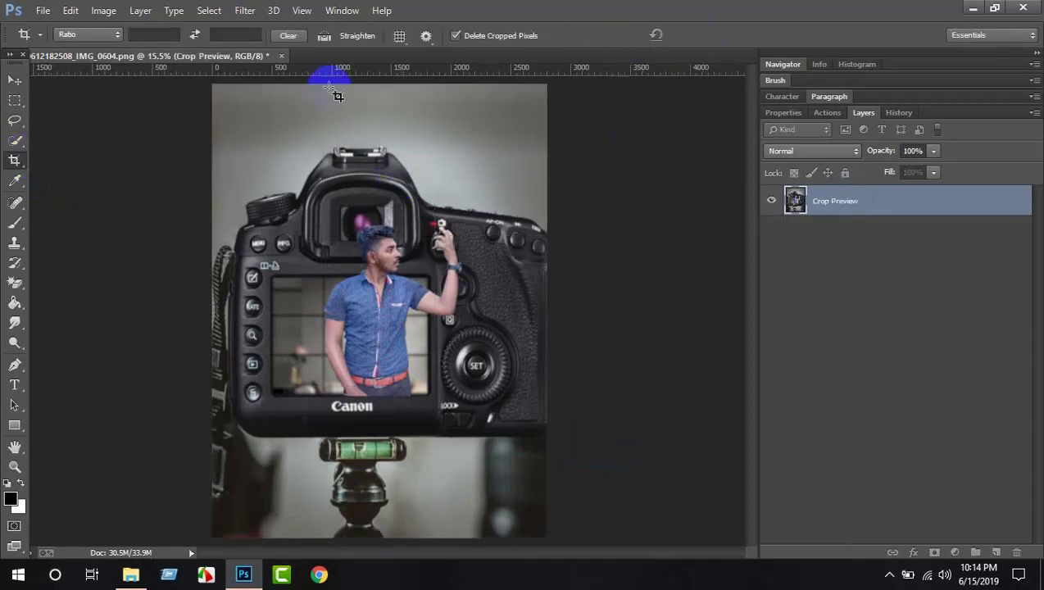
pyautogui.click(14, 82)
pyautogui.click(254, 10)
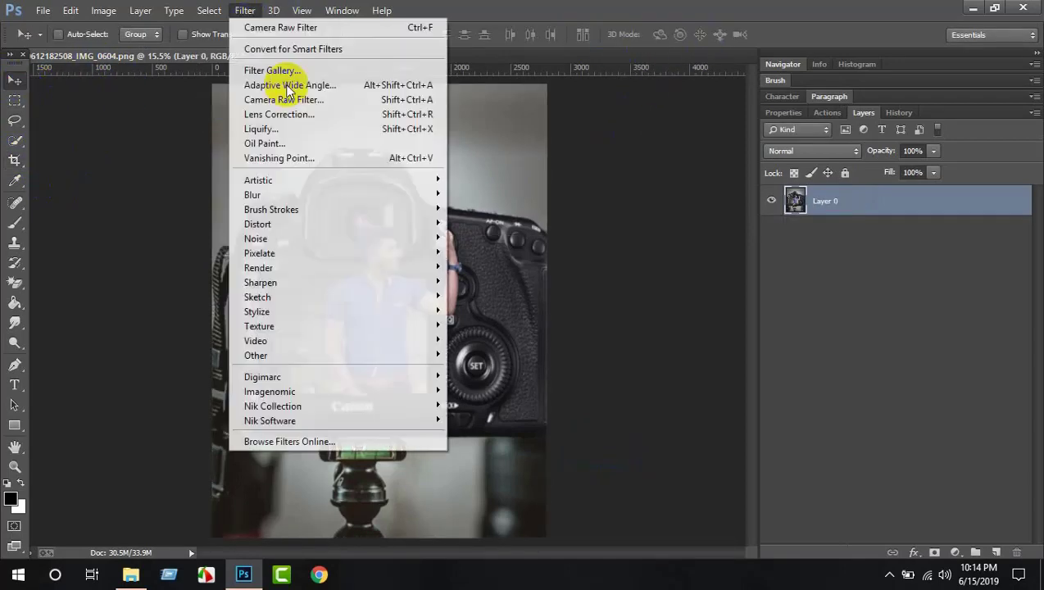
pyautogui.click(418, 97)
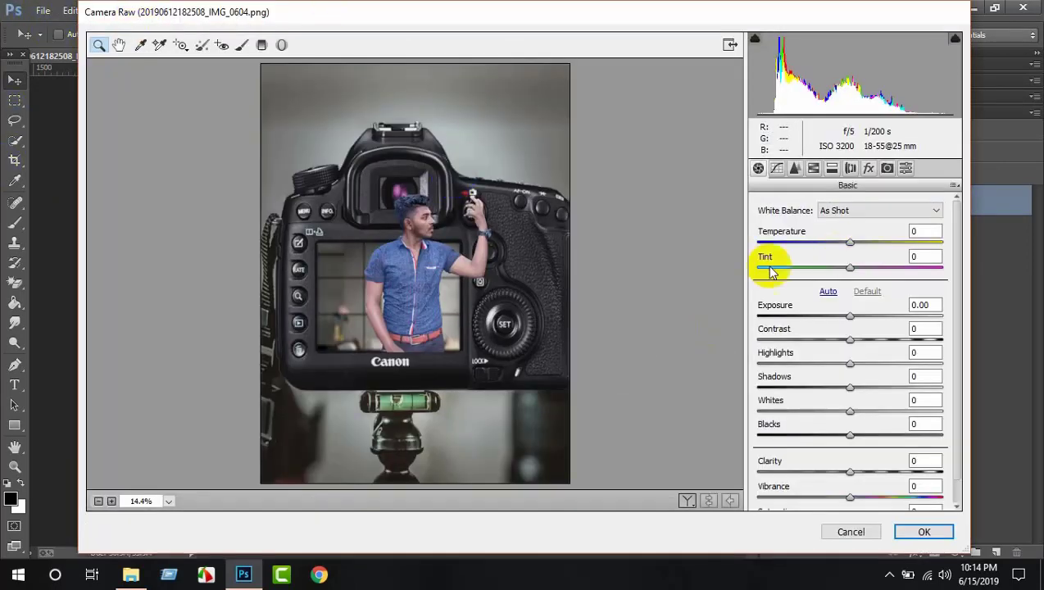
# Step: Try the AVC-VM Inspired preset, then settle on Camera Raw's Brown Look Effect preset
pyautogui.click(905, 168)
pyautogui.click(793, 199)
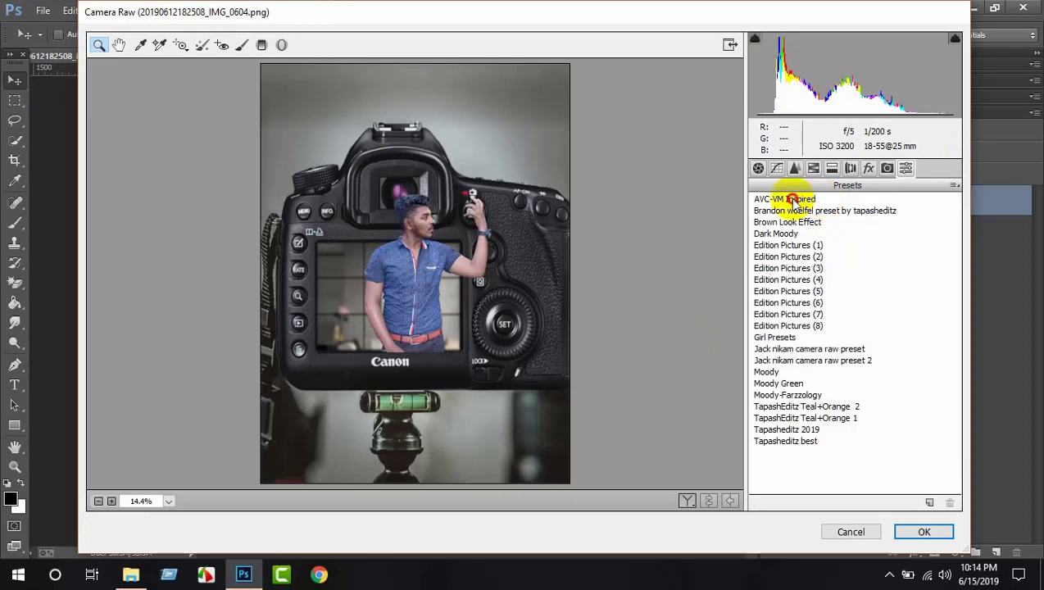
pyautogui.click(793, 200)
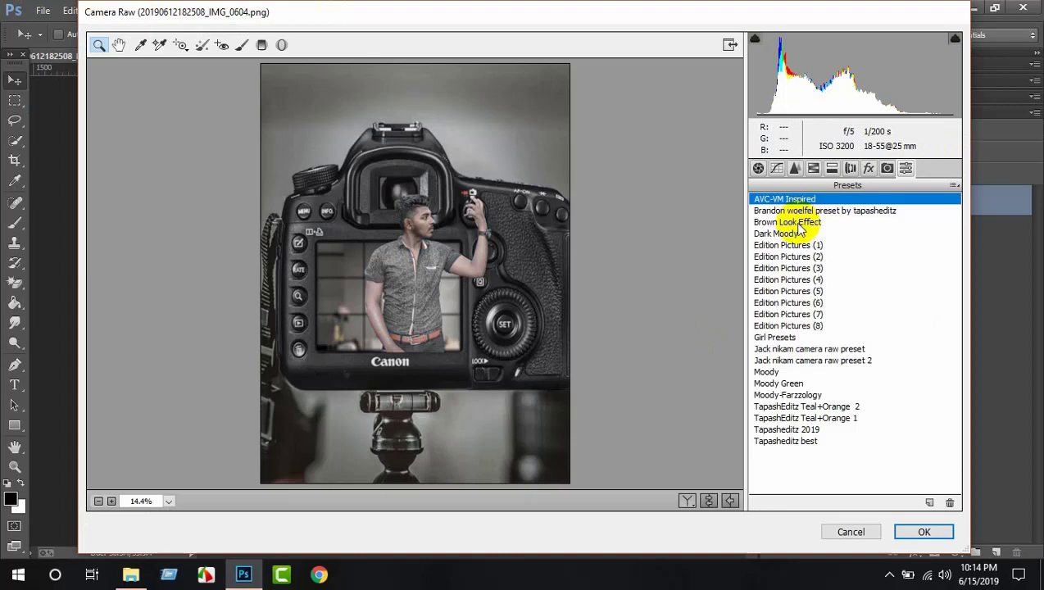
pyautogui.click(799, 223)
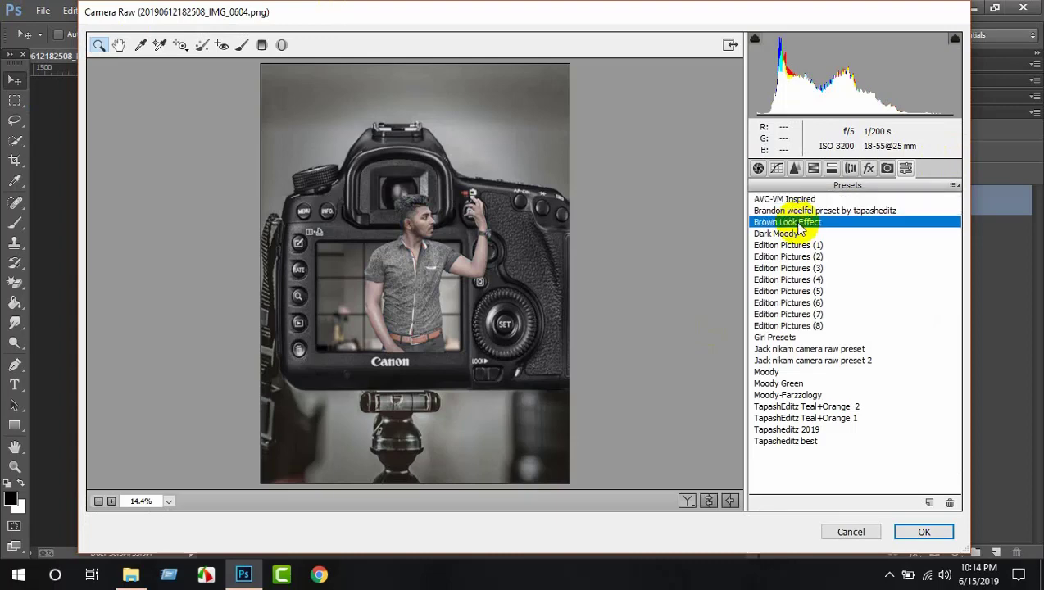
# Step: Review the Basic, Tone Curve and Detail panels, with luminance noise reduction at 46
pyautogui.click(757, 168)
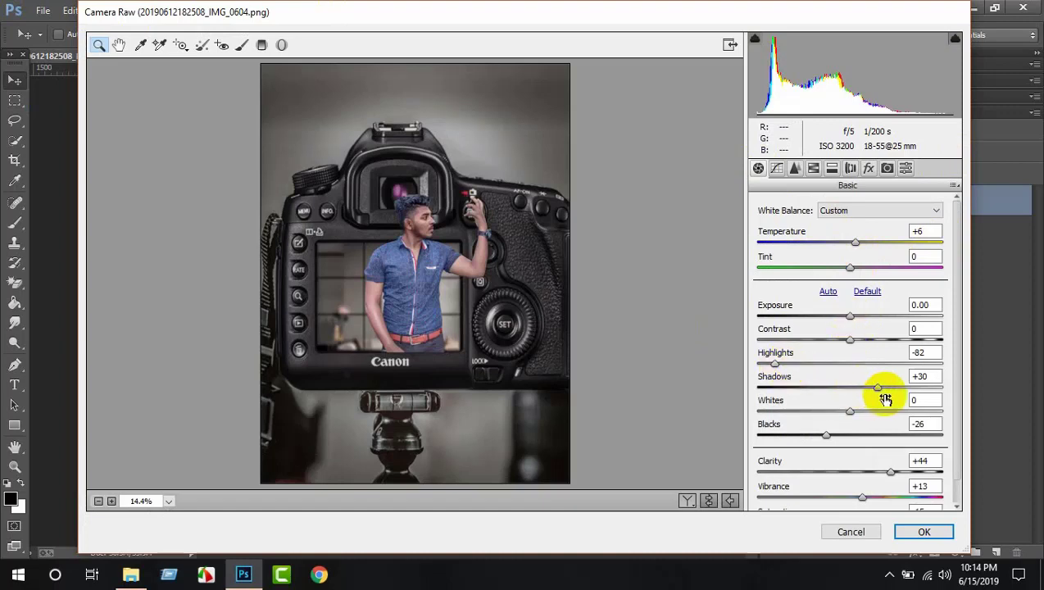
pyautogui.scroll(-1, 857, 457)
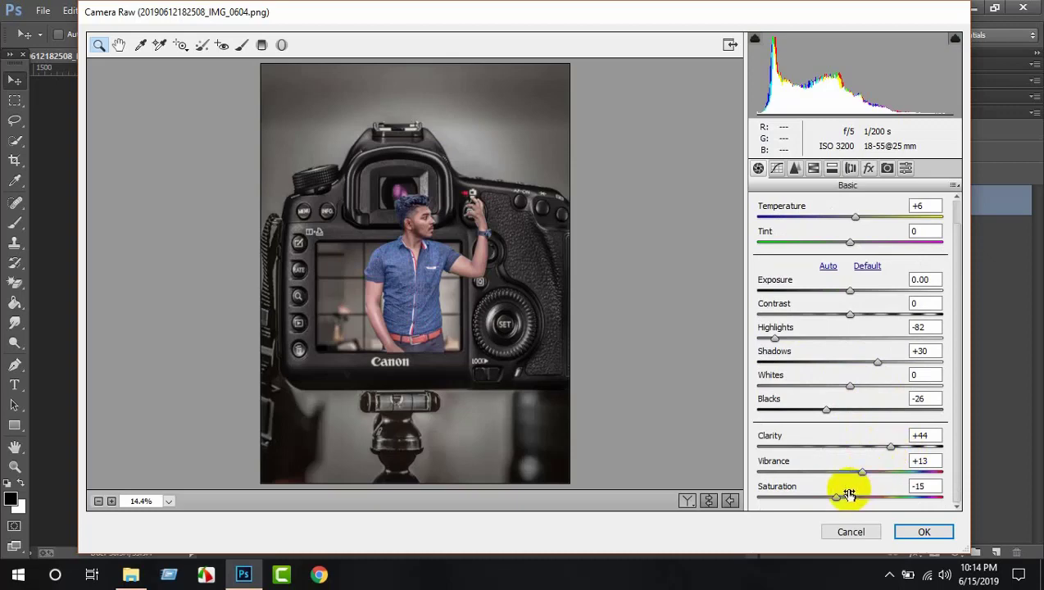
pyautogui.click(776, 168)
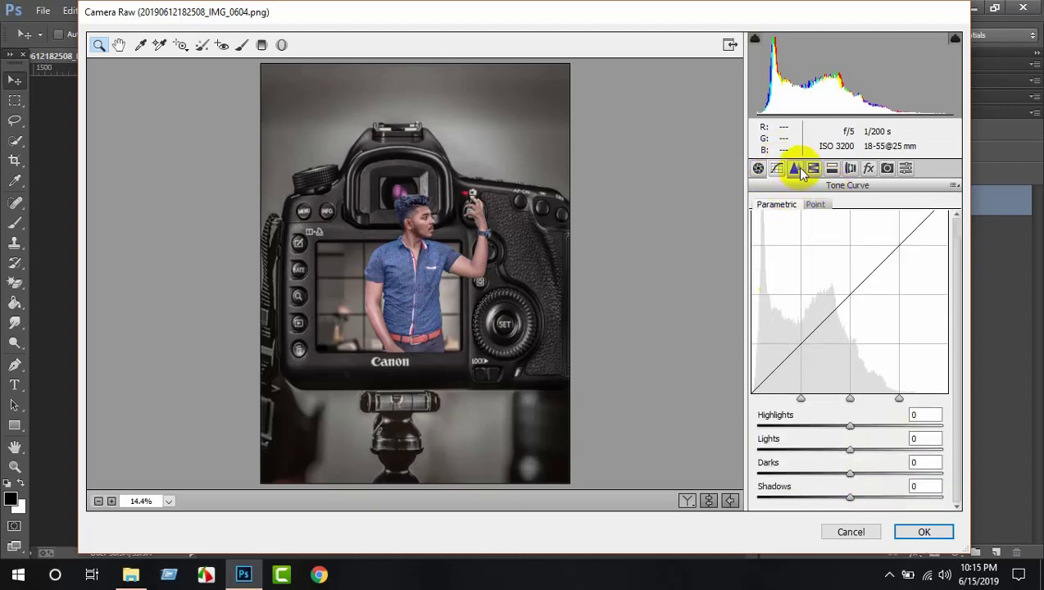
pyautogui.click(795, 168)
pyautogui.scroll(-2, 799, 242)
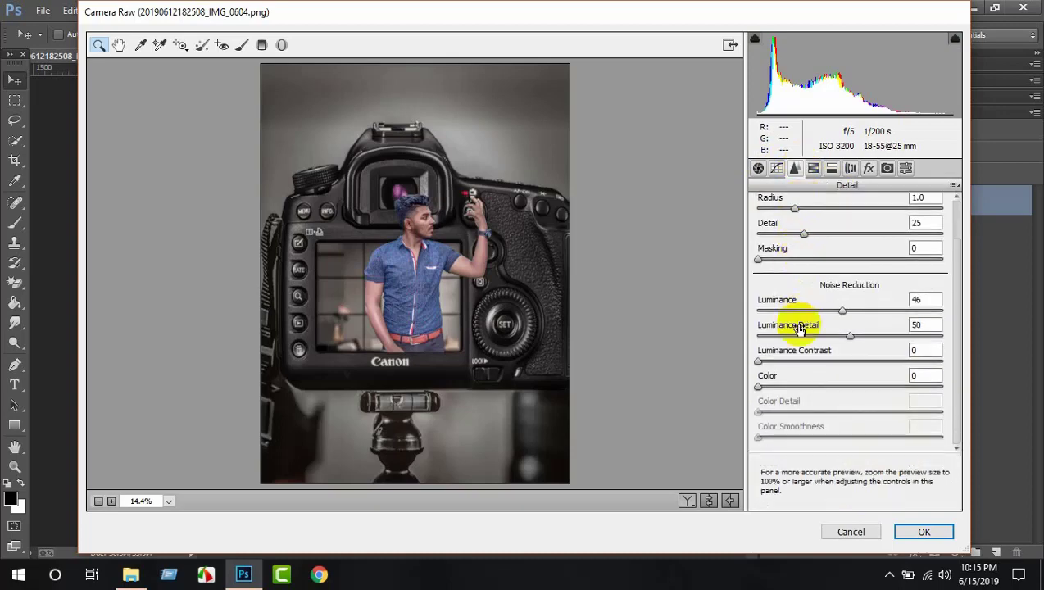
pyautogui.scroll(2, 844, 336)
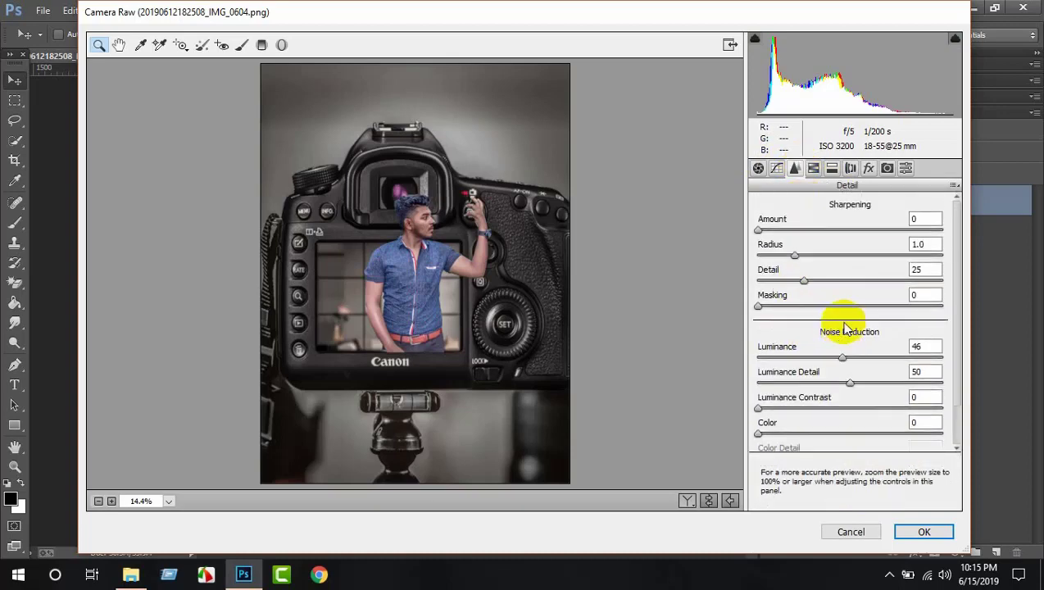
# Step: Check the HSL hue, saturation and luminance settings: greens and aquas desaturated, reds +34
pyautogui.click(812, 168)
pyautogui.click(768, 229)
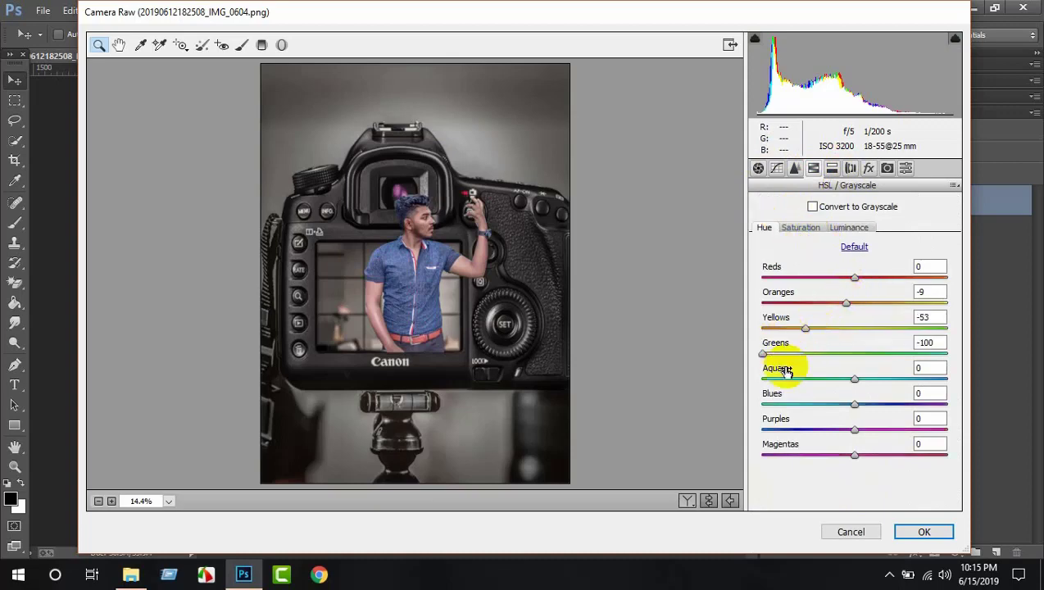
pyautogui.click(807, 230)
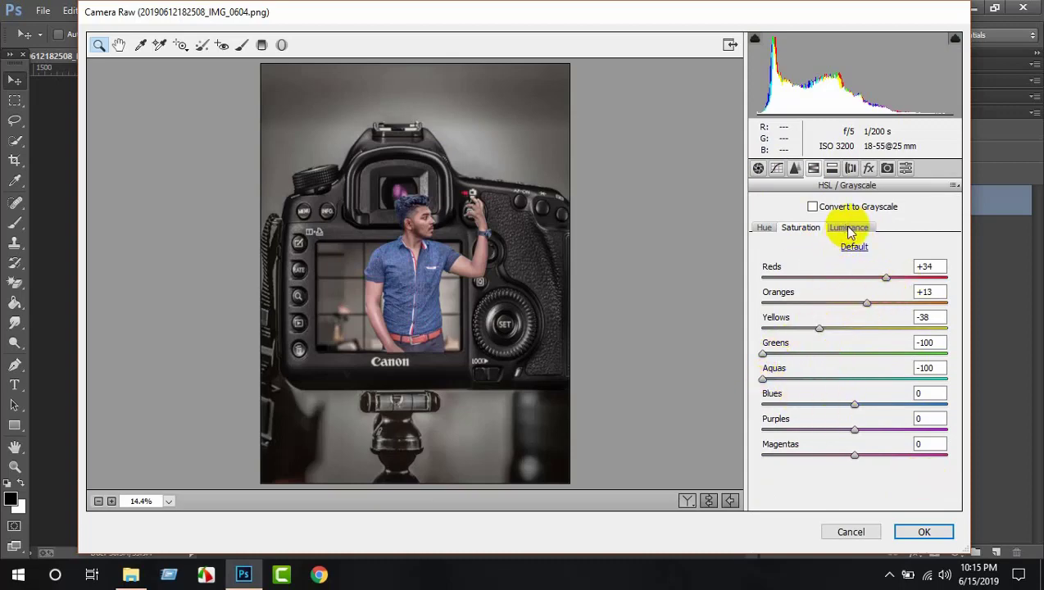
pyautogui.click(849, 228)
# Step: Inspect the Lens Corrections, Split Toning and Camera Calibration panels, calibration left at 0
pyautogui.click(851, 168)
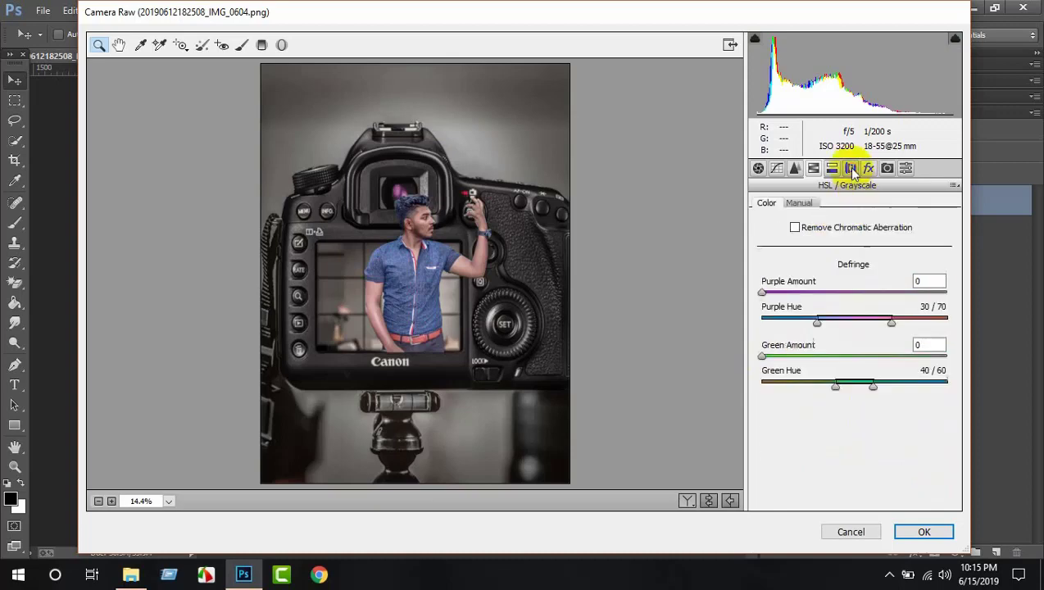
pyautogui.click(831, 168)
pyautogui.click(886, 168)
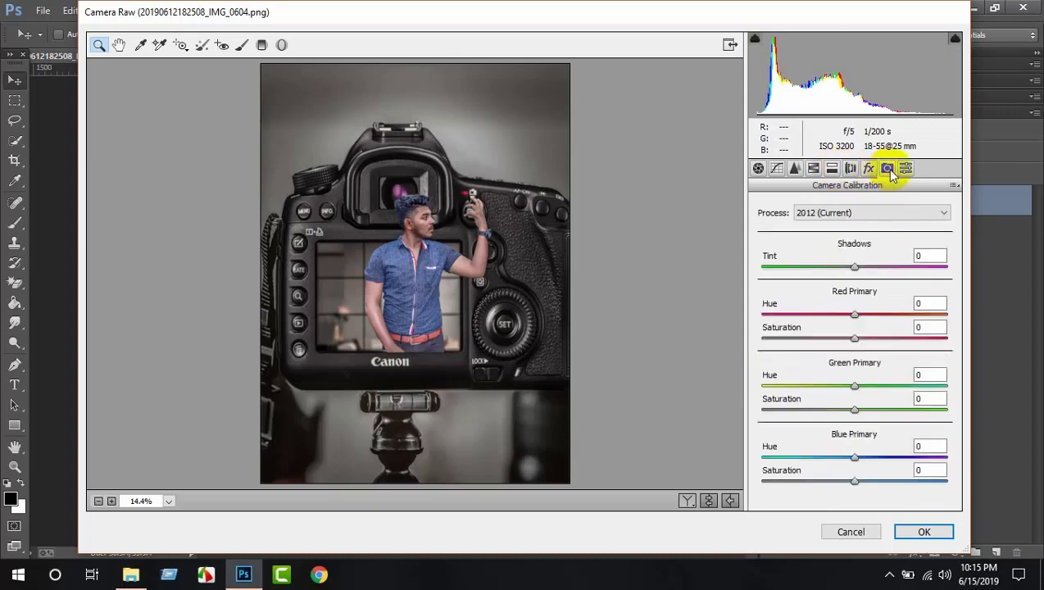
# Step: Apply the Camera Raw grade and zoom in on the man's face
pyautogui.click(921, 530)
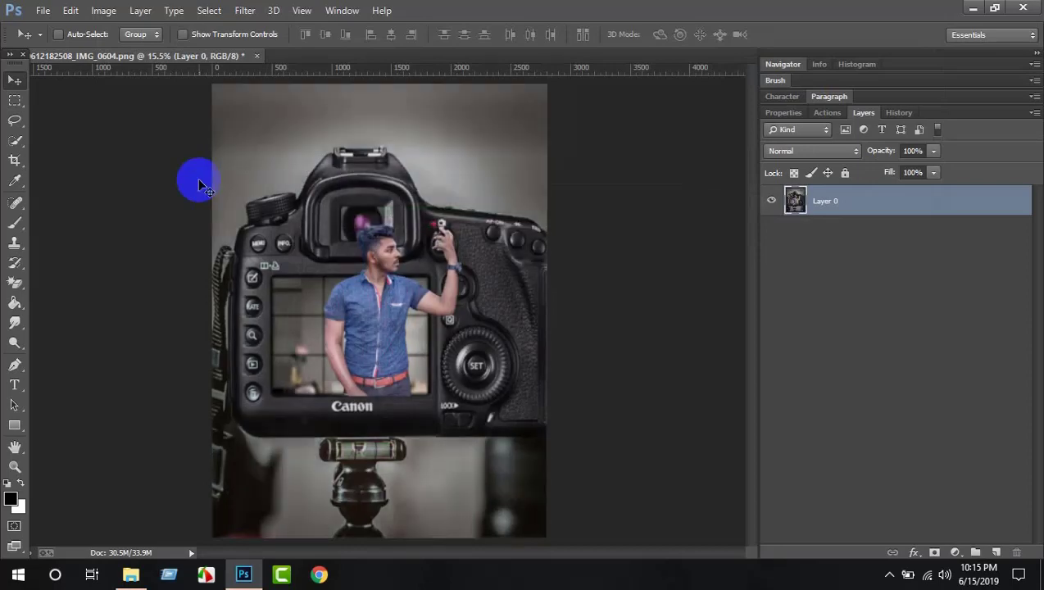
pyautogui.click(15, 466)
pyautogui.moveTo(394, 254)
pyautogui.mouseDown()
pyautogui.moveTo(467, 354)
pyautogui.moveTo(444, 337)
pyautogui.mouseUp()
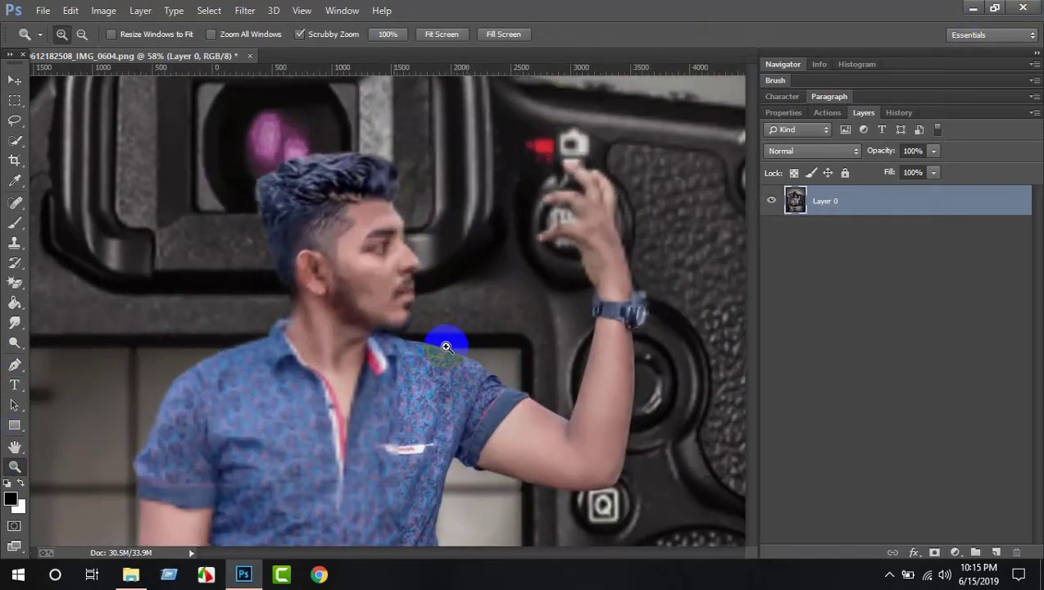
# Step: Fit the whole image back on screen and return to the Move tool
pyautogui.rightClick(342, 255)
pyautogui.click(348, 261)
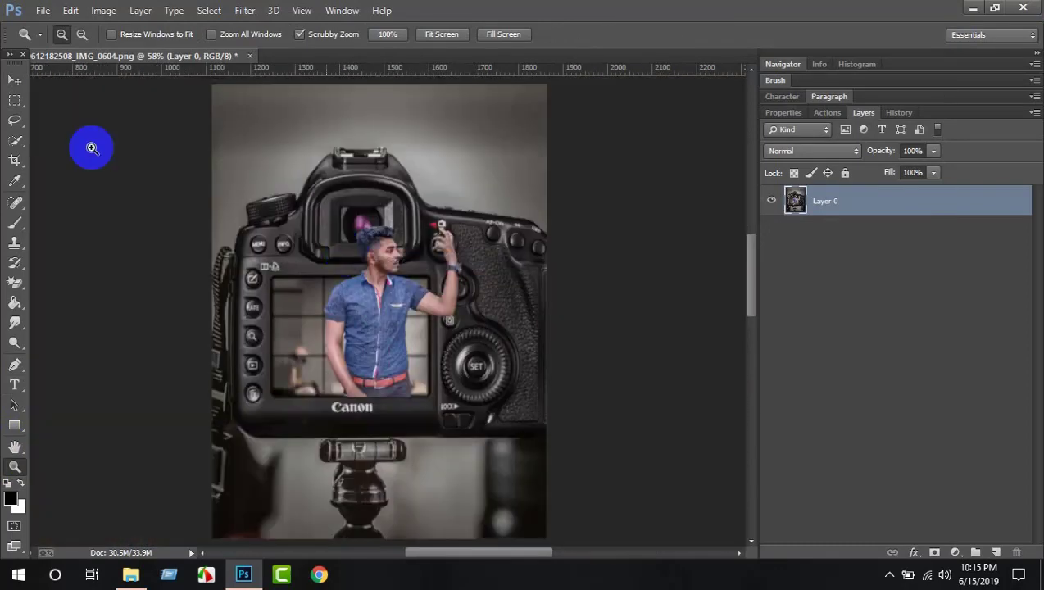
pyautogui.click(16, 80)
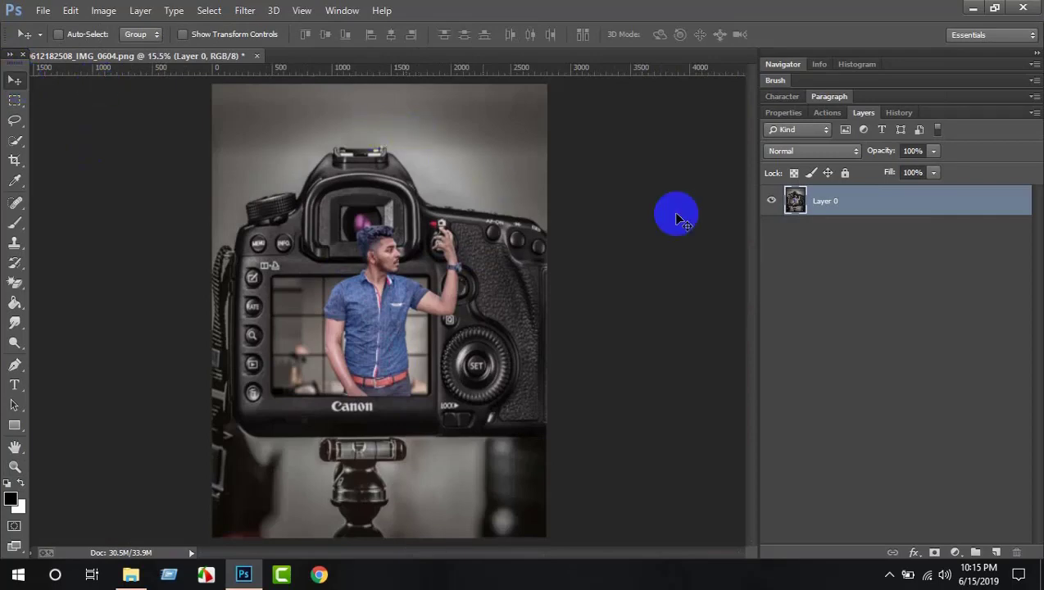
# Step: Add a Color Lookup layer, trying 3Strip.look before settling on Augusta • 16.cube
pyautogui.click(954, 551)
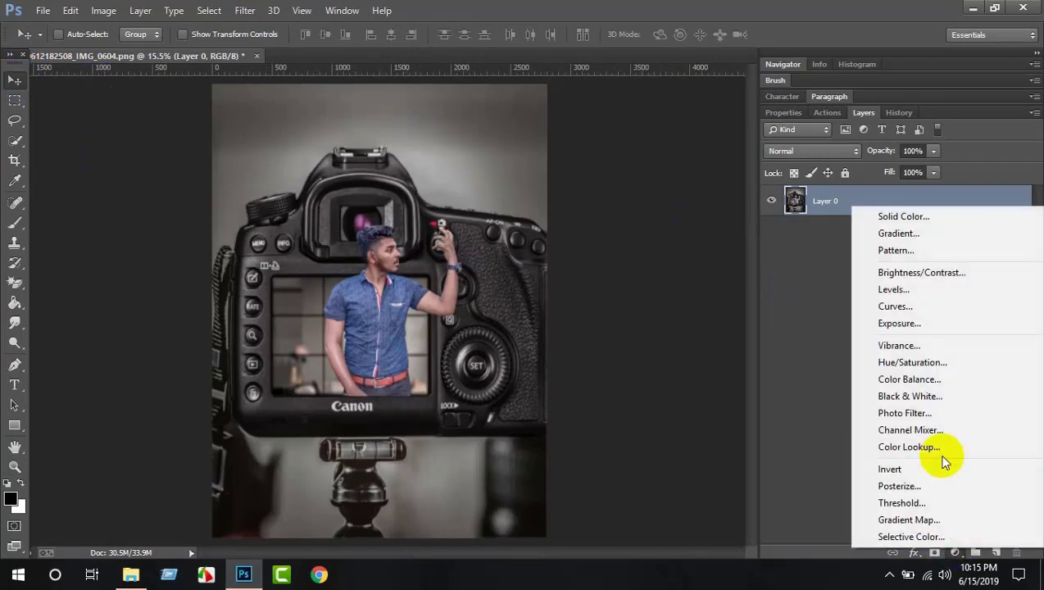
pyautogui.click(942, 454)
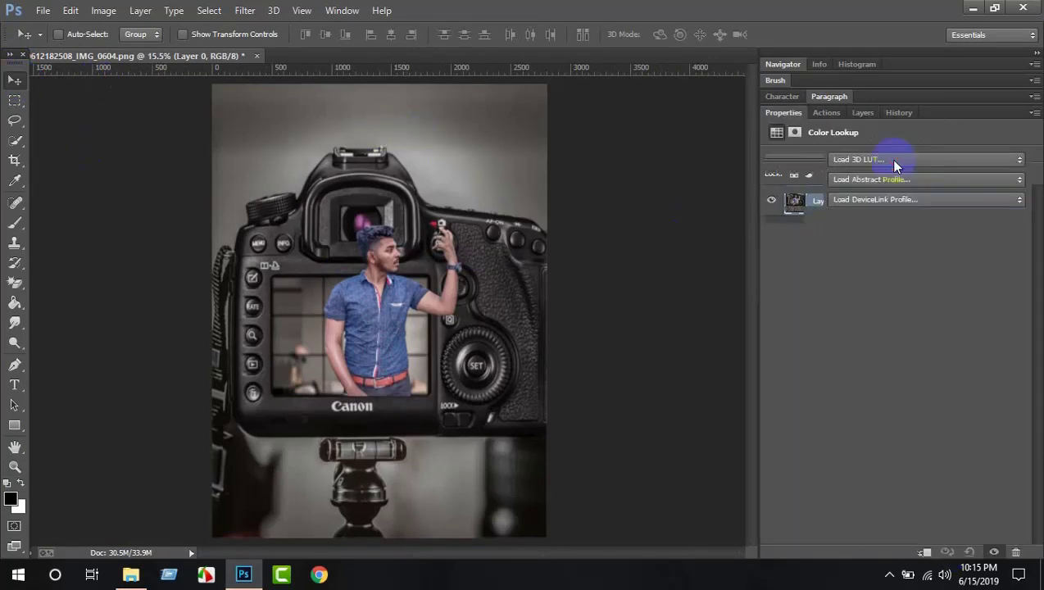
pyautogui.click(893, 160)
pyautogui.click(891, 381)
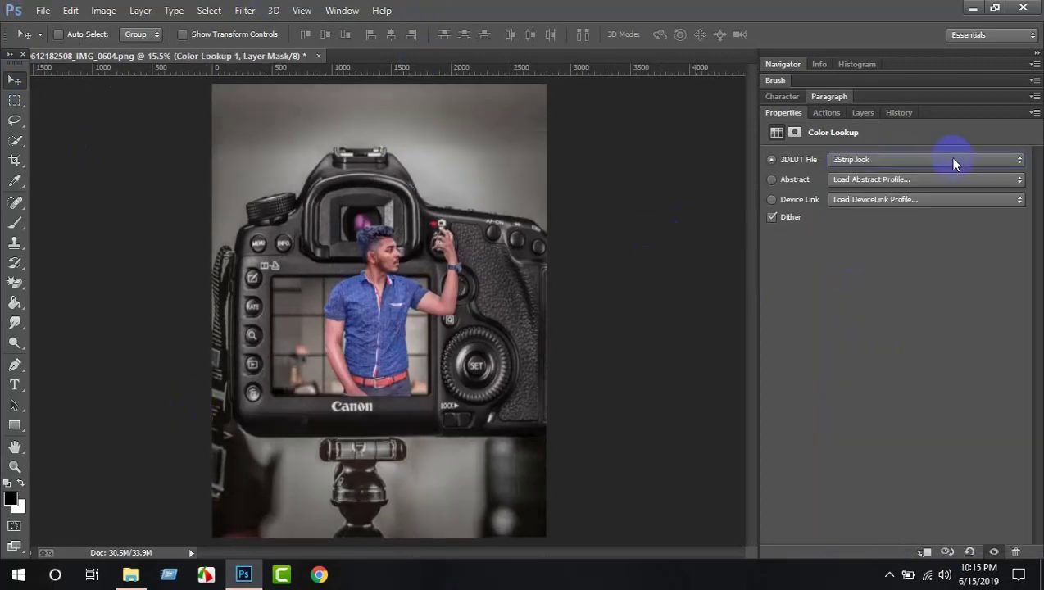
pyautogui.scroll(1, 938, 158)
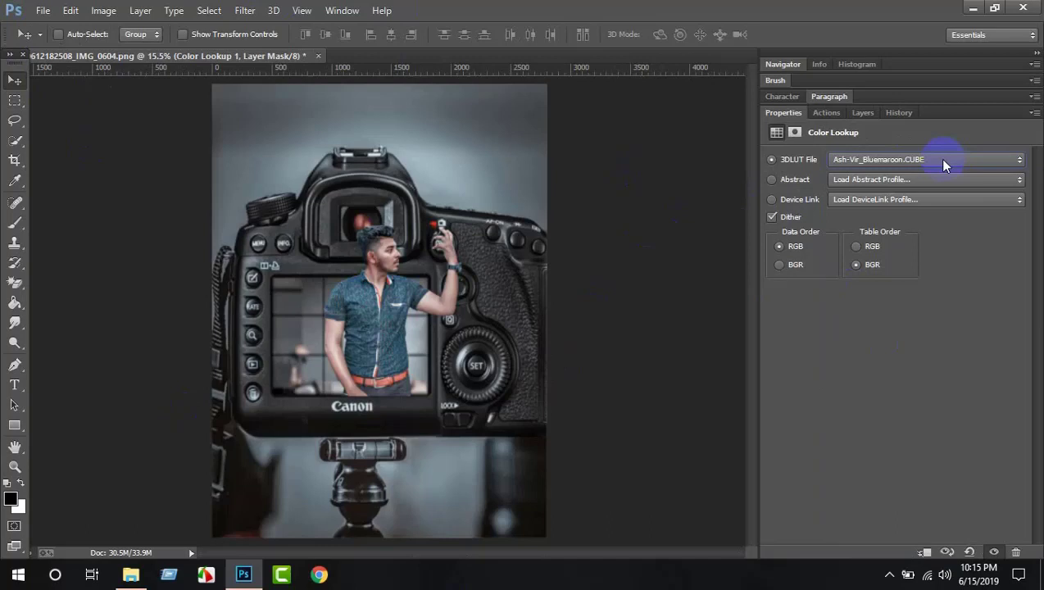
pyautogui.scroll(1, 937, 158)
pyautogui.scroll(1, 938, 158)
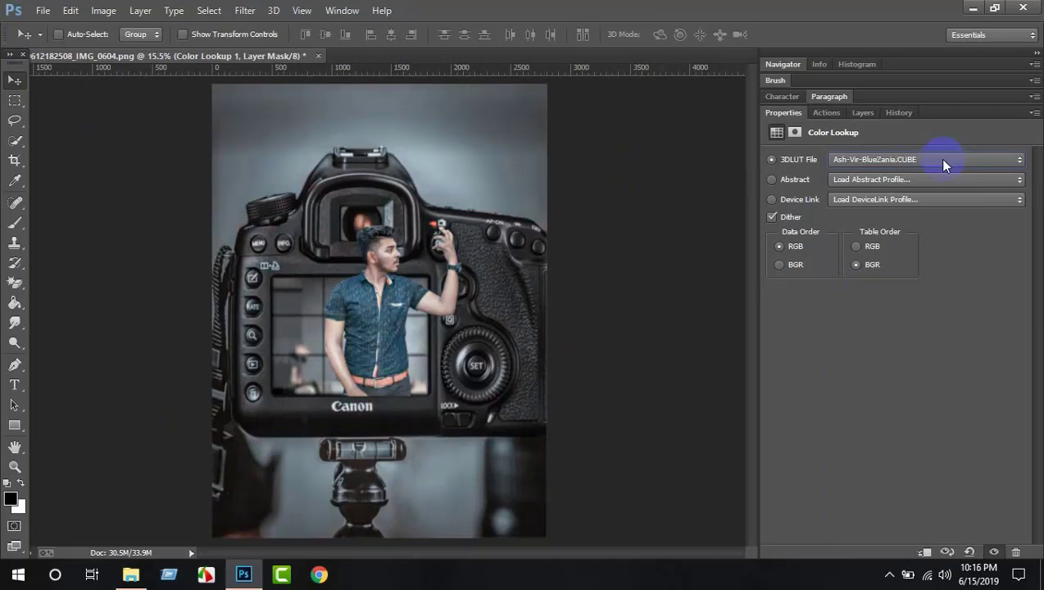
pyautogui.scroll(1, 938, 159)
pyautogui.scroll(1, 938, 158)
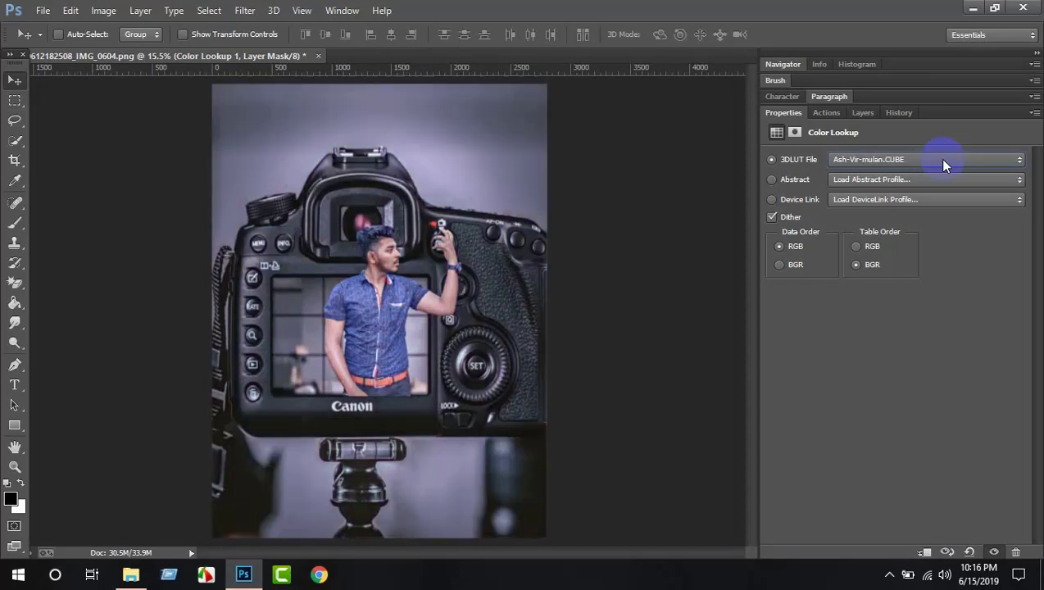
pyautogui.scroll(1, 942, 165)
pyautogui.scroll(1, 942, 165)
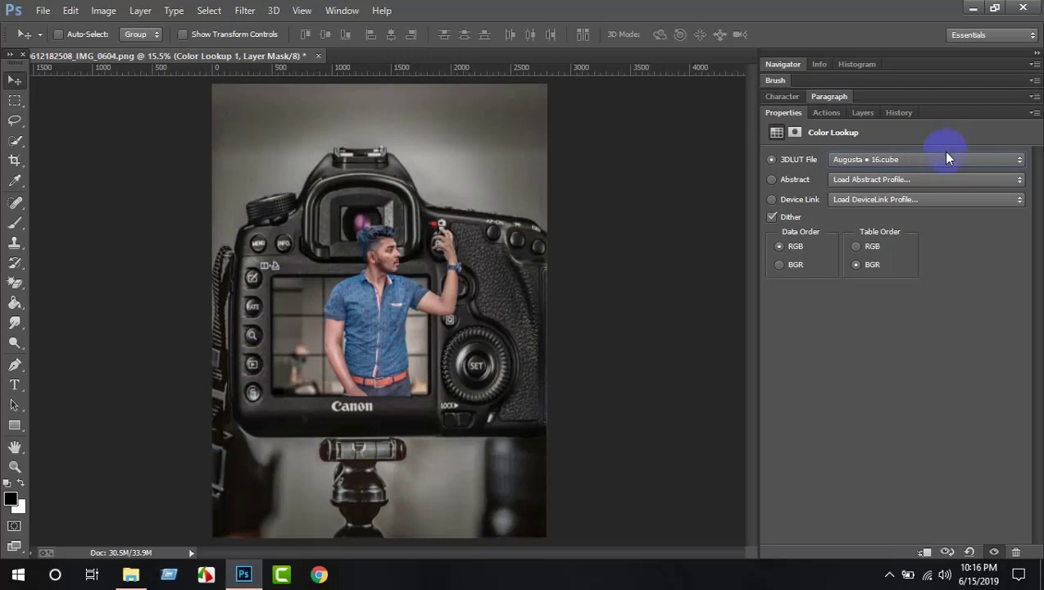
pyautogui.scroll(1, 929, 164)
pyautogui.scroll(-1, 923, 164)
# Step: Merge Color Lookup 1 into Layer 0 and launch the Camera Raw Filter on it
pyautogui.click(863, 112)
pyautogui.click(770, 203)
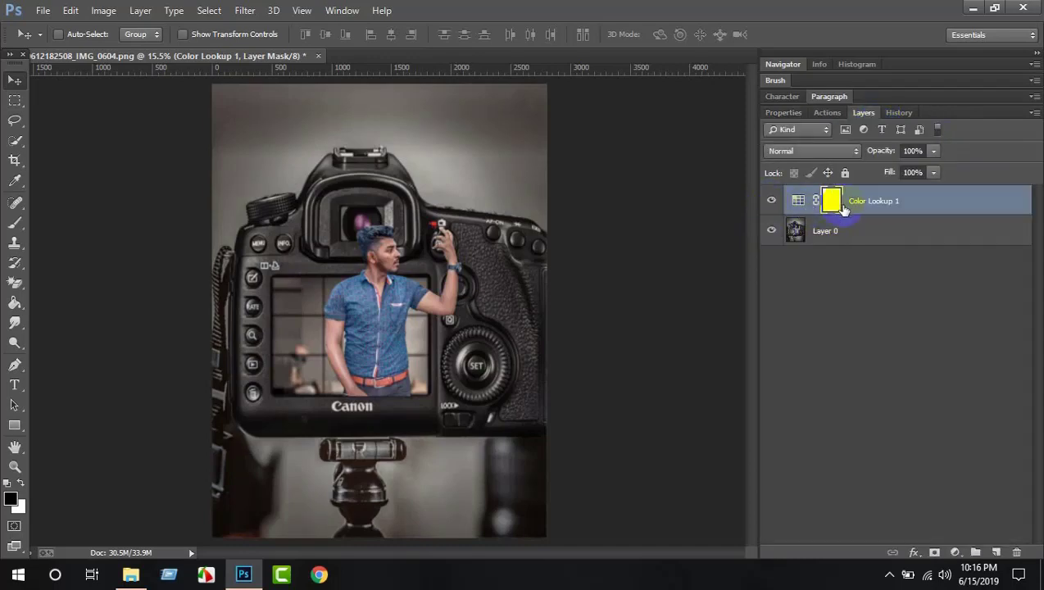
pyautogui.rightClick(858, 209)
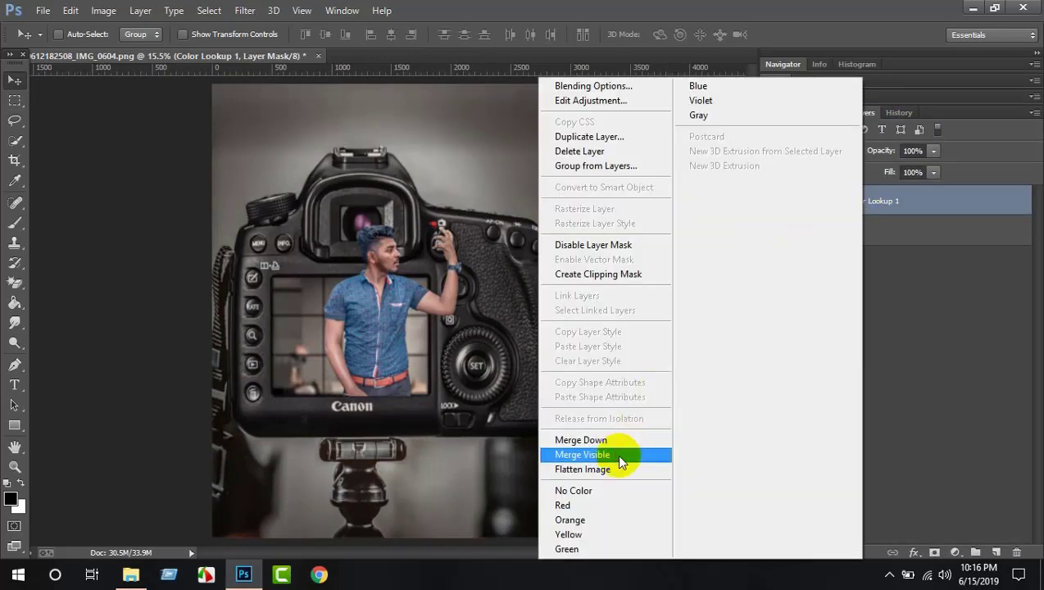
pyautogui.click(538, 371)
pyautogui.hotkey('ctrl', 'e')
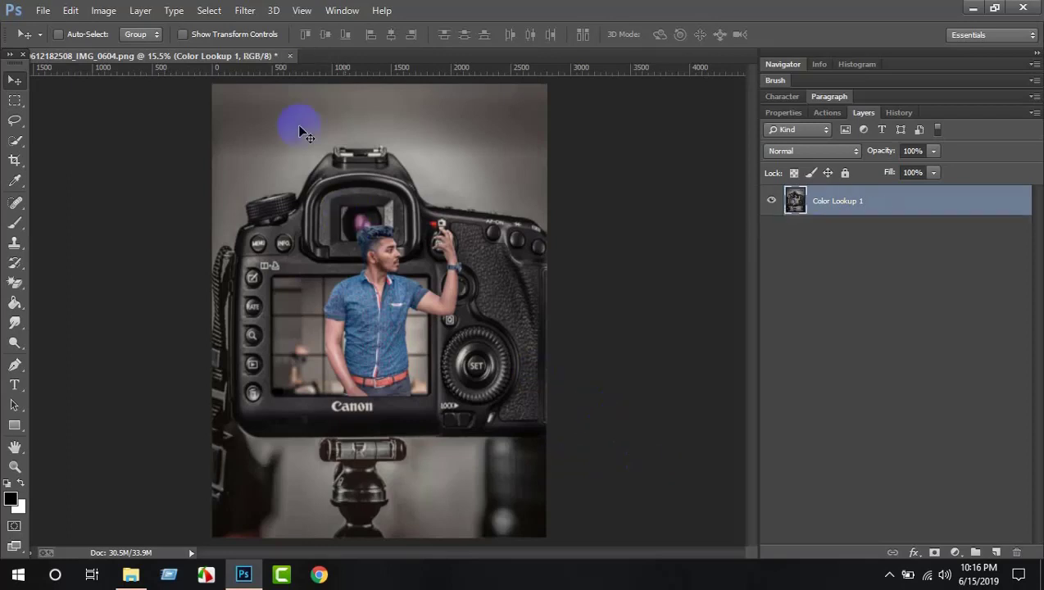
pyautogui.click(245, 10)
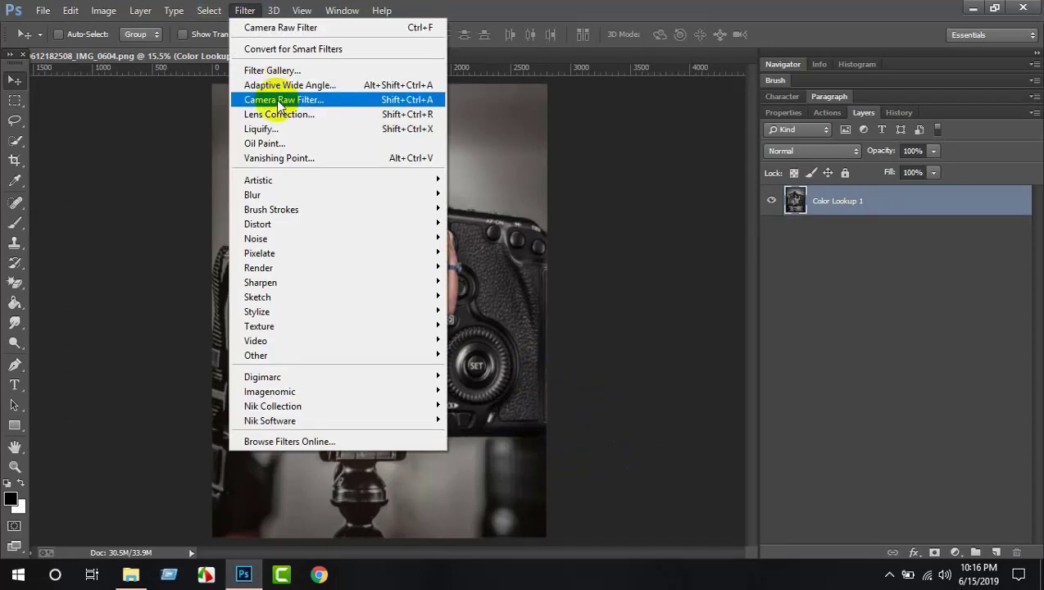
pyautogui.click(279, 100)
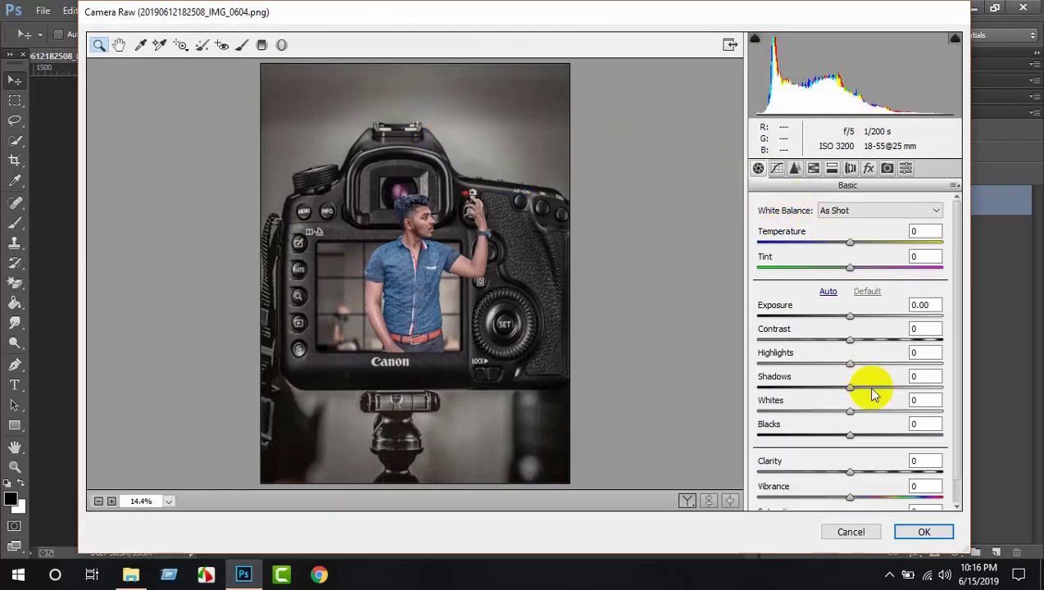
# Step: Set HSL Blues saturation +43, Aquas luminance -48, Blues luminance -25, and apply
pyautogui.click(812, 168)
pyautogui.click(801, 228)
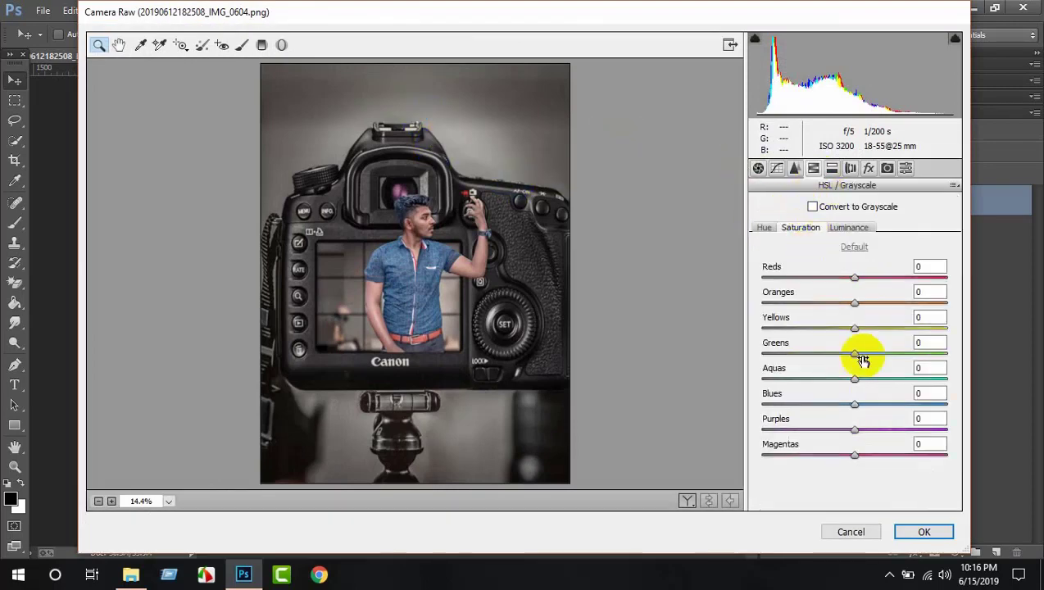
pyautogui.moveTo(856, 405); pyautogui.dragTo(897, 408)
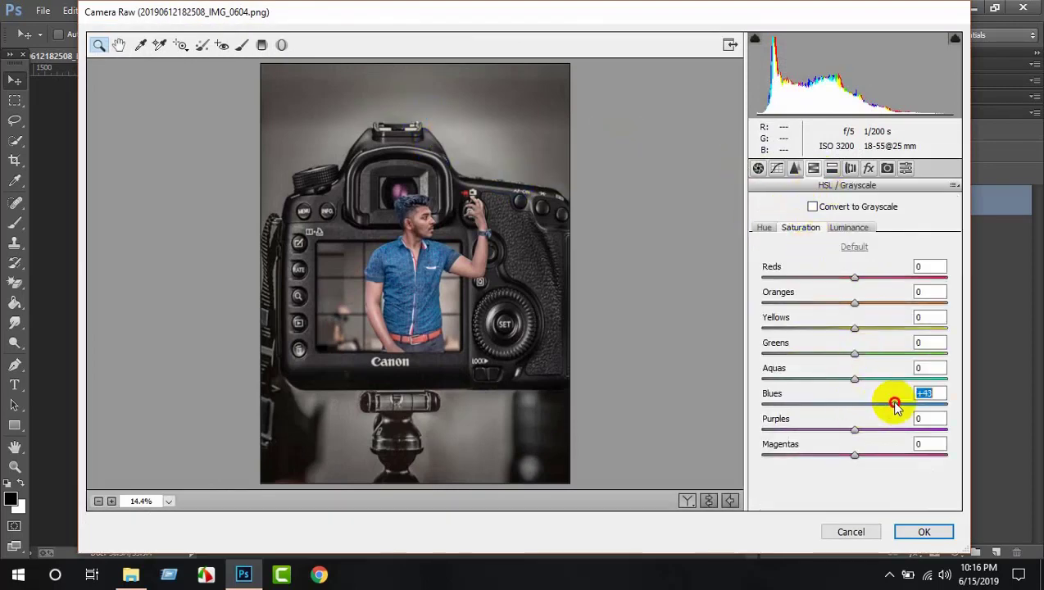
pyautogui.click(849, 227)
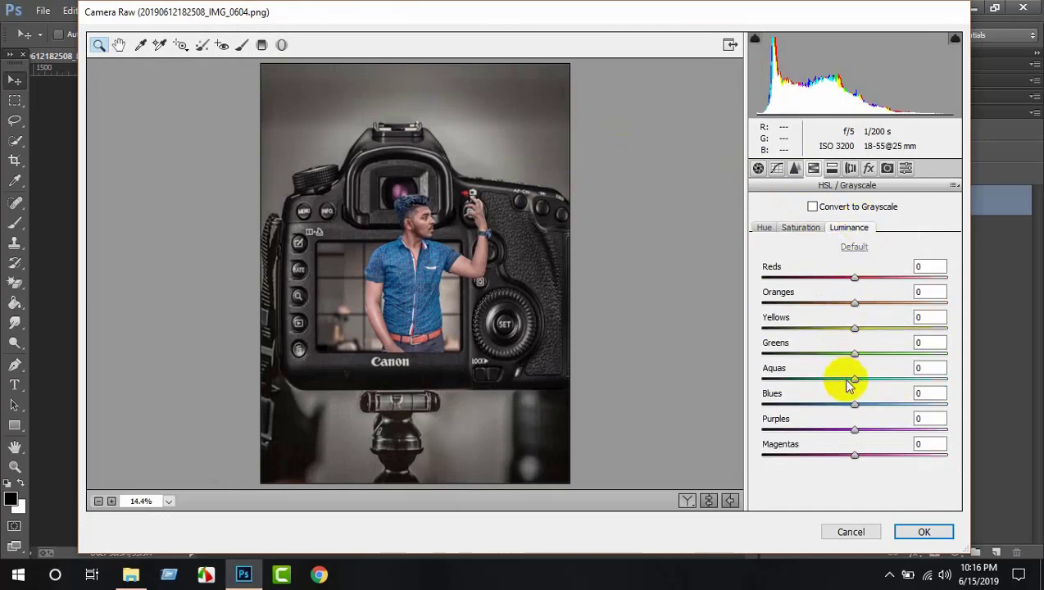
pyautogui.moveTo(854, 380); pyautogui.dragTo(809, 377)
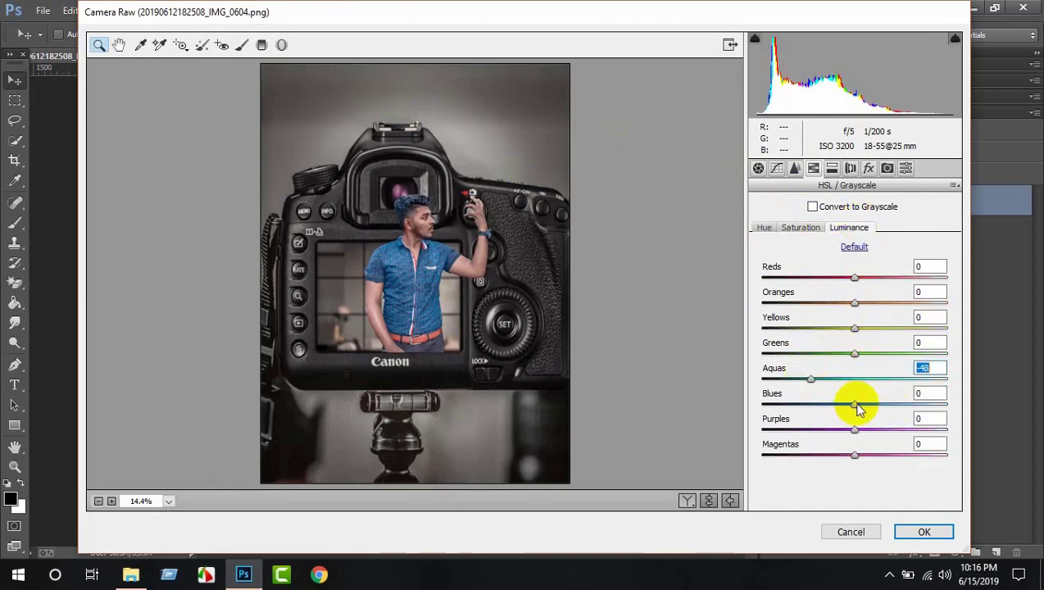
pyautogui.moveTo(855, 405)
pyautogui.mouseDown()
pyautogui.moveTo(829, 402)
pyautogui.moveTo(837, 406)
pyautogui.mouseUp()
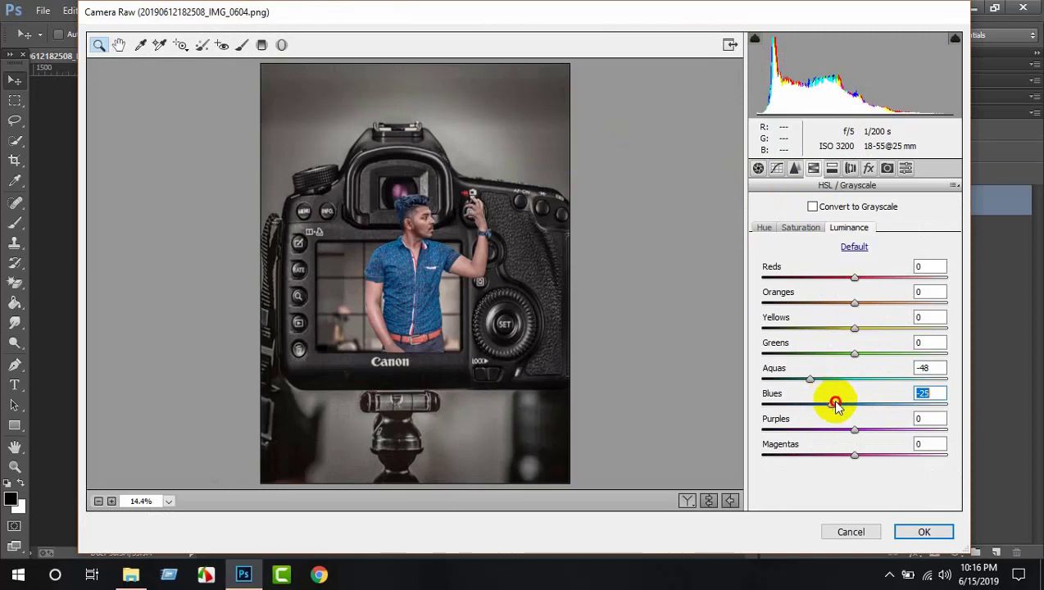
pyautogui.click(909, 533)
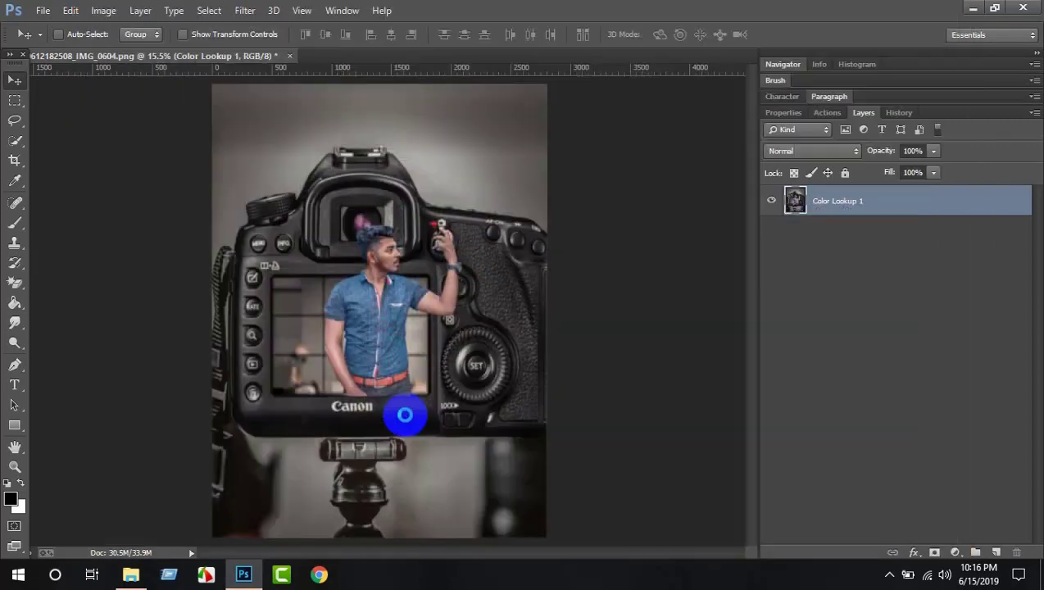